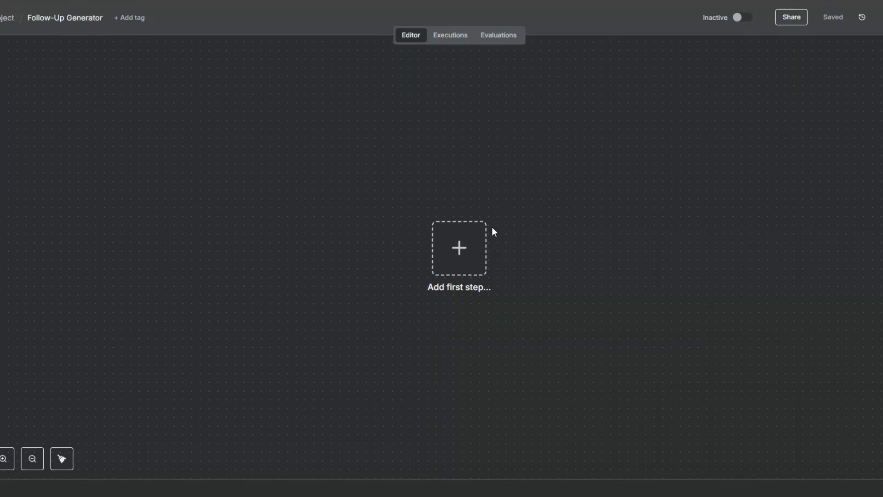
# Pan the empty Follow-Up Generator canvas and open the first-trigger picker
pyautogui.moveTo(440, 252); pyautogui.dragTo(407, 244)
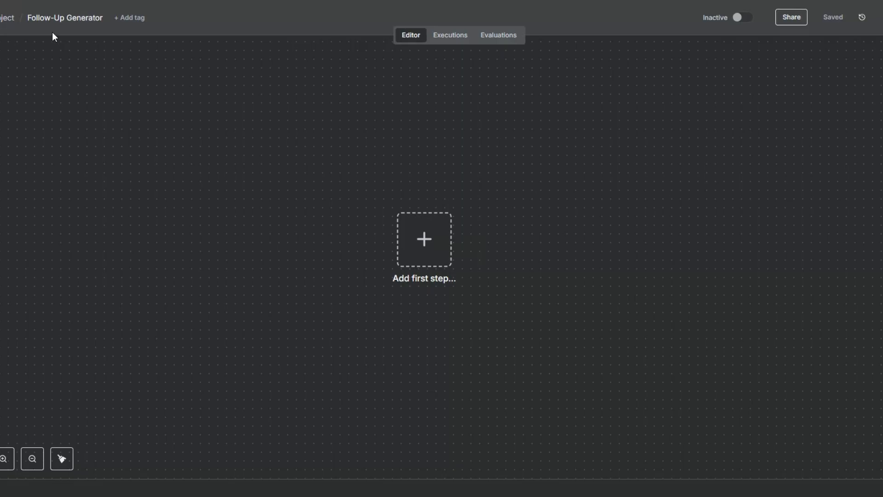
pyautogui.moveTo(423, 247); pyautogui.dragTo(364, 247)
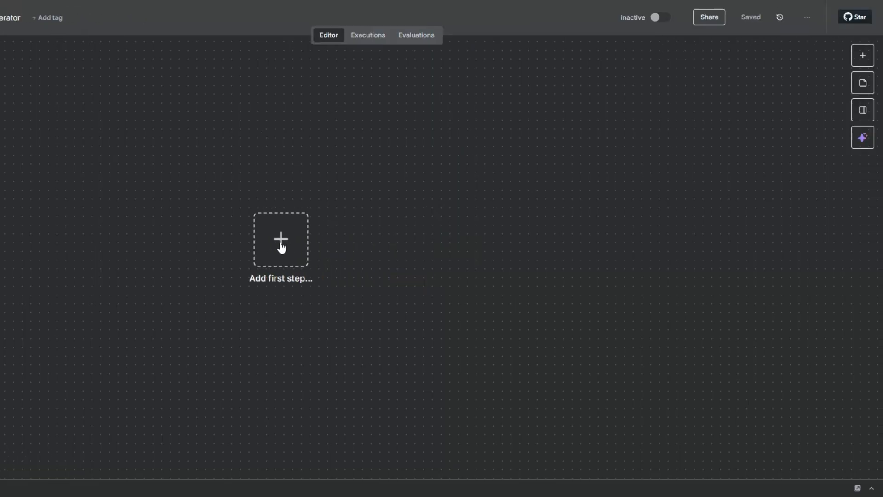
pyautogui.click(291, 248)
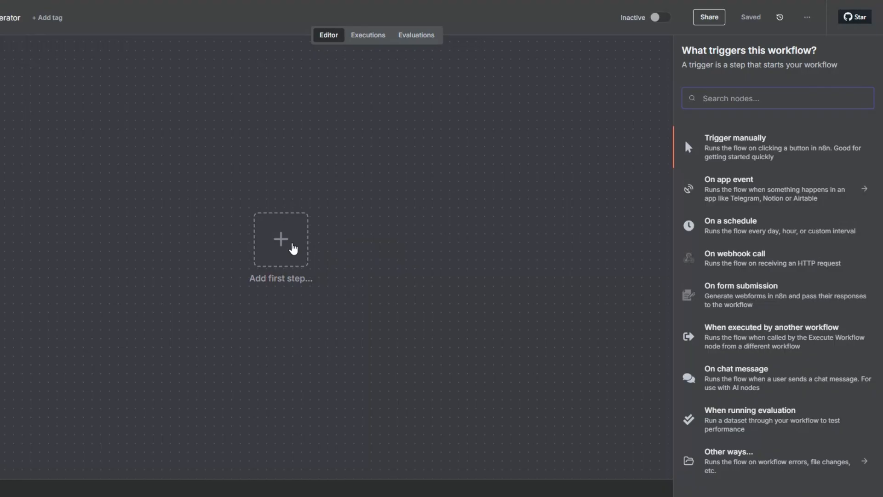
# Add a Gmail 'On message received' trigger with the existing Gmail credential, polling Every Minute
pyautogui.write('gma')
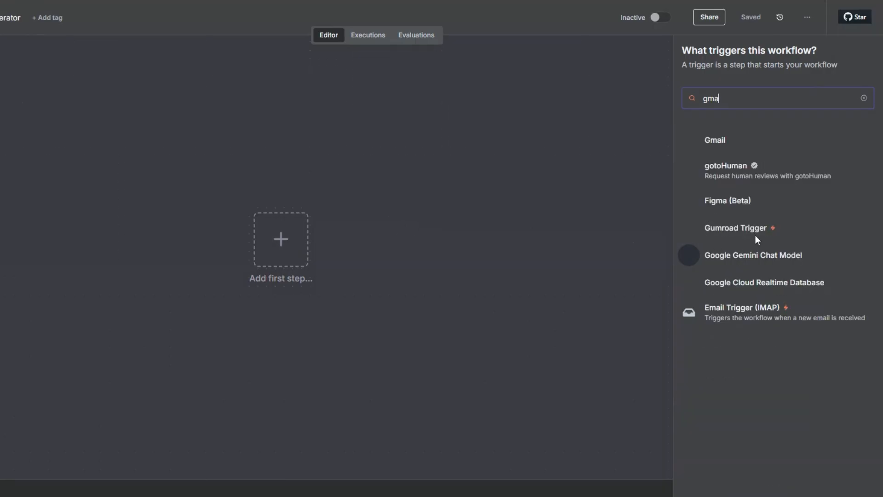
pyautogui.write('il')
pyautogui.click(717, 137)
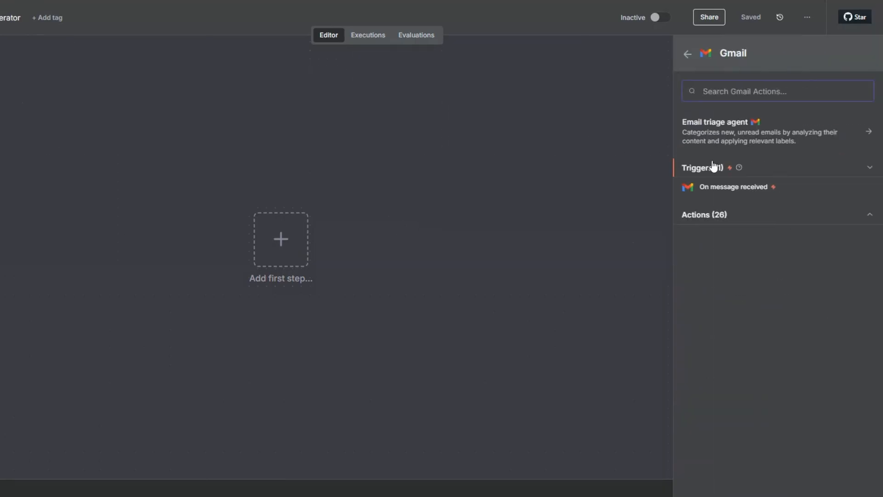
pyautogui.click(731, 190)
pyautogui.click(138, 88)
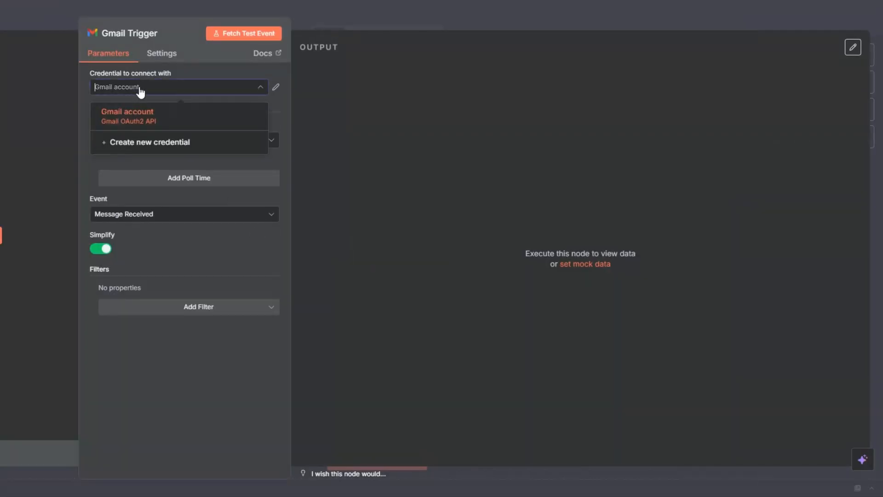
pyautogui.click(138, 138)
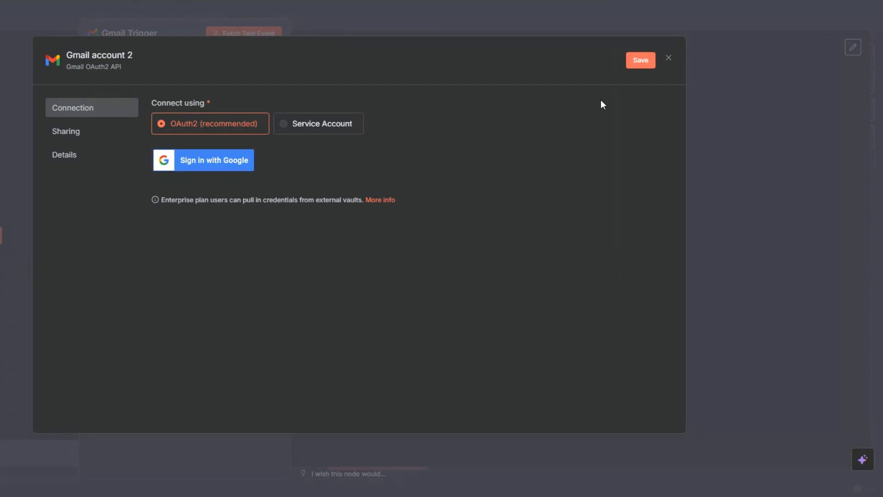
pyautogui.click(667, 64)
pyautogui.click(391, 270)
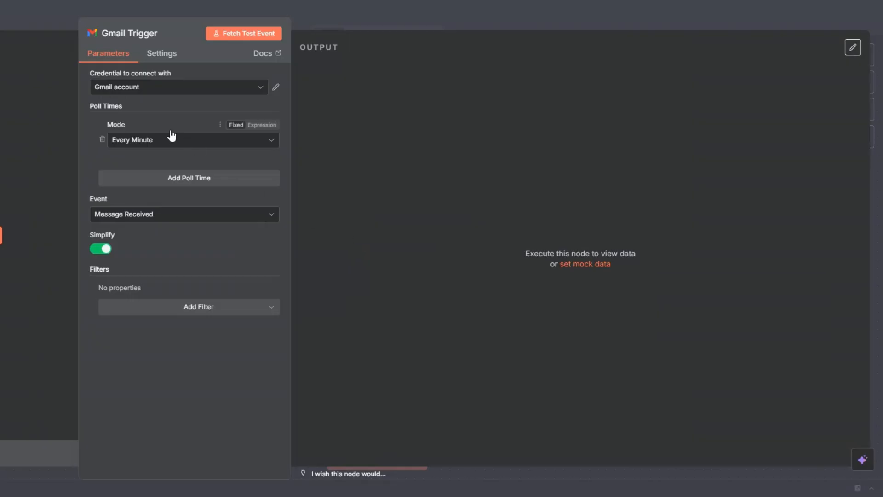
pyautogui.click(144, 140)
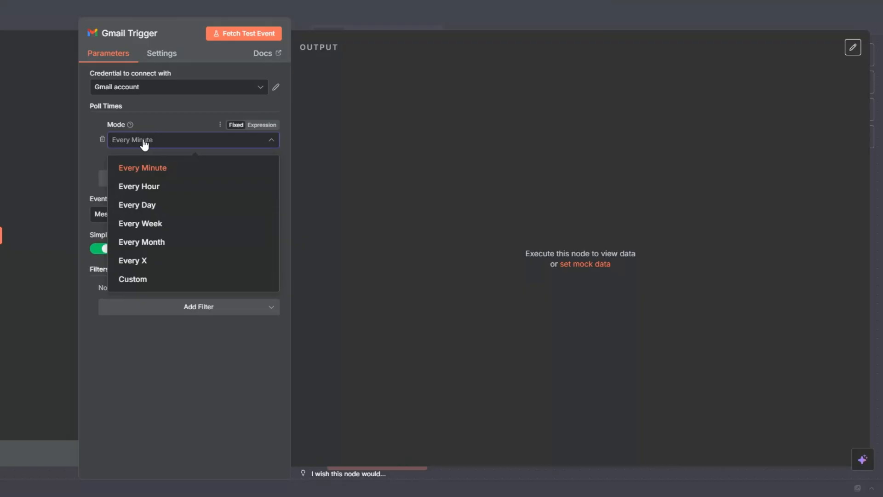
pyautogui.click(176, 366)
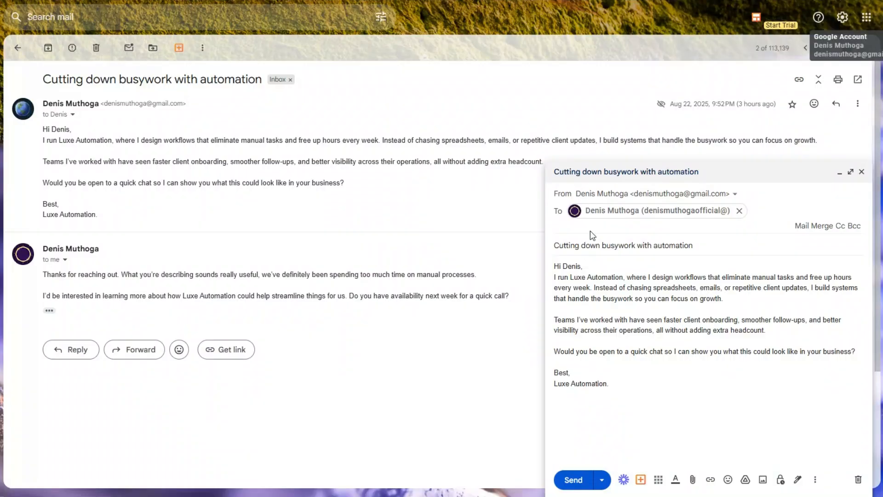
# Send the 'Cutting down busywork with automation' outreach email to the second Gmail address
pyautogui.click(598, 276)
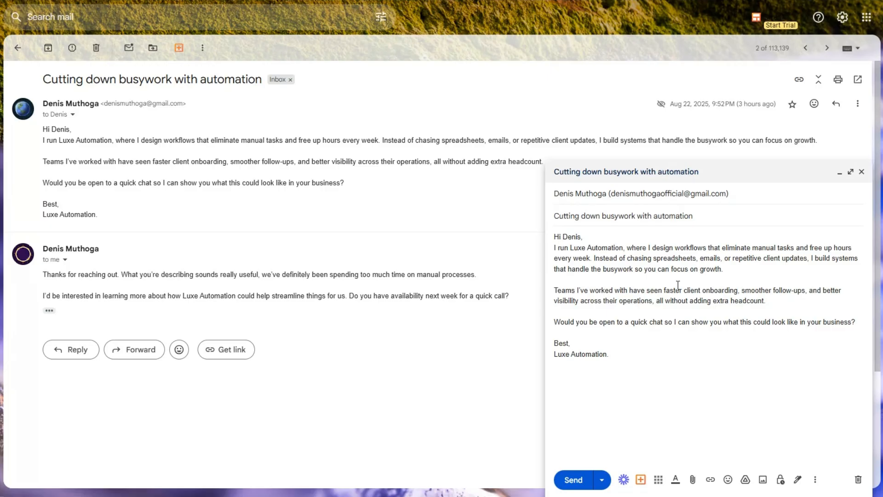
pyautogui.click(572, 479)
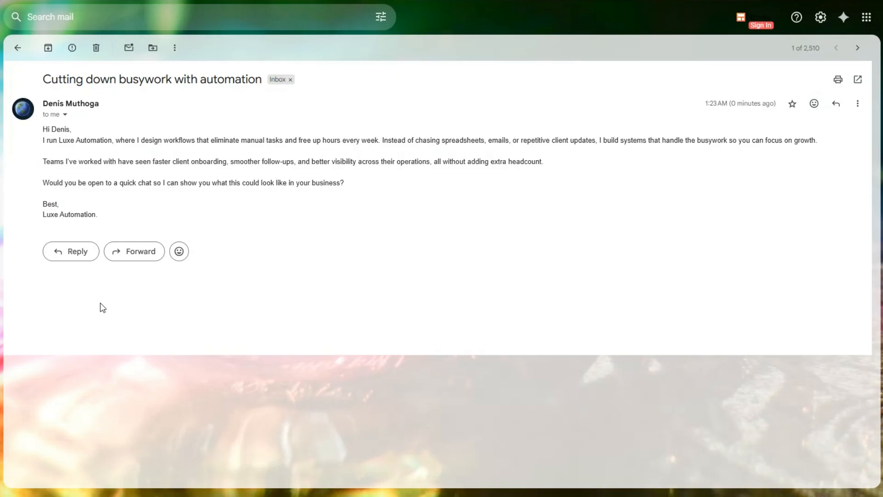
# Reply to the busywork email with the pasted positive reply asking about a call next week
pyautogui.click(65, 252)
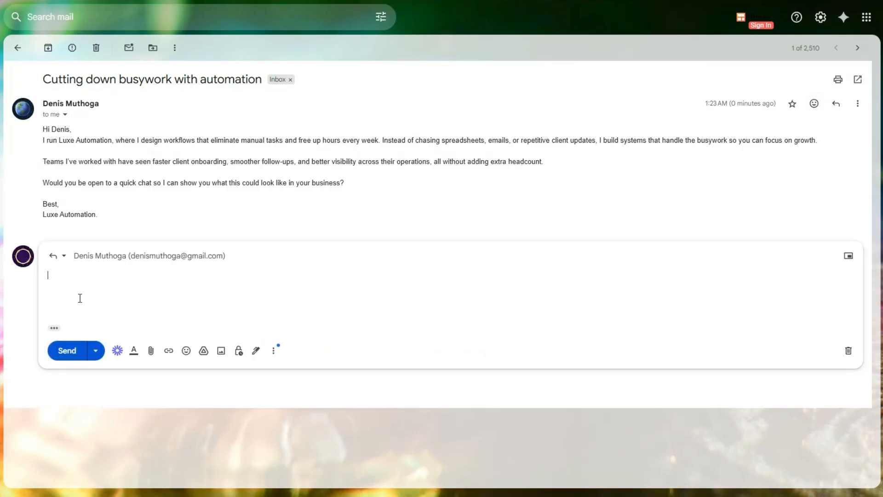
pyautogui.write("Thanks for reaching out. What you're describing sounds really useful, we've definitely been spending too much time on manual processes.  I'd be interested in learning more about how Luxe Automation could help streamline things for us. Do you have availability next week for a quick call?")
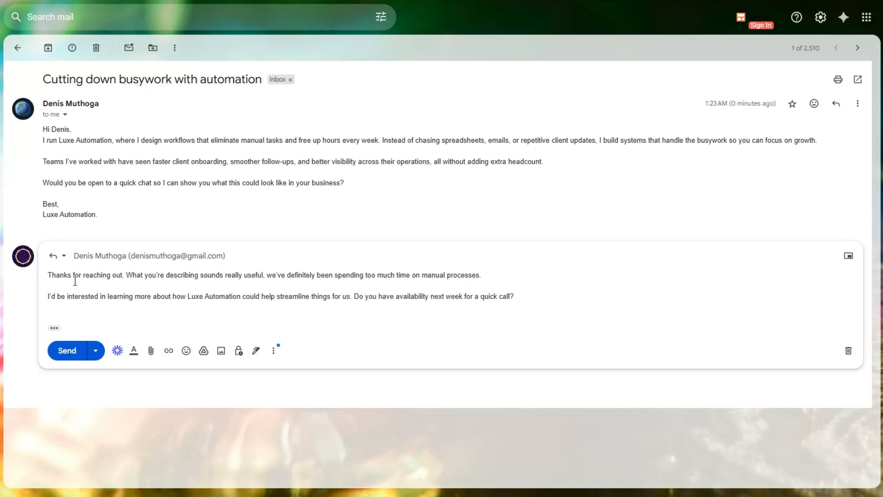
pyautogui.click(67, 350)
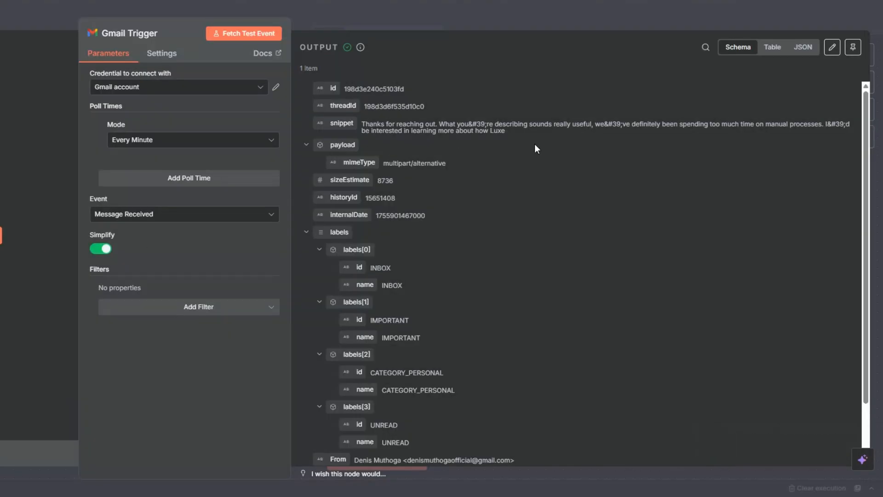
# Turn off Simplify and fetch the reply email as the Gmail Trigger's test event
pyautogui.click(101, 248)
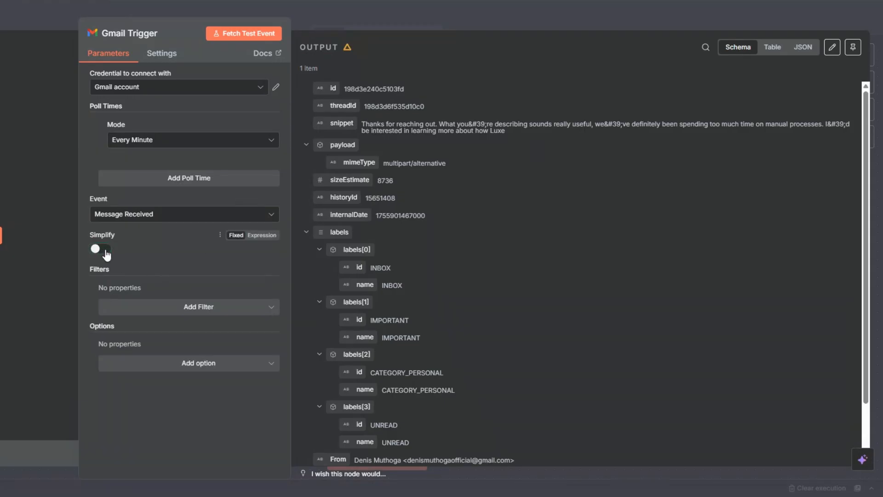
pyautogui.click(246, 34)
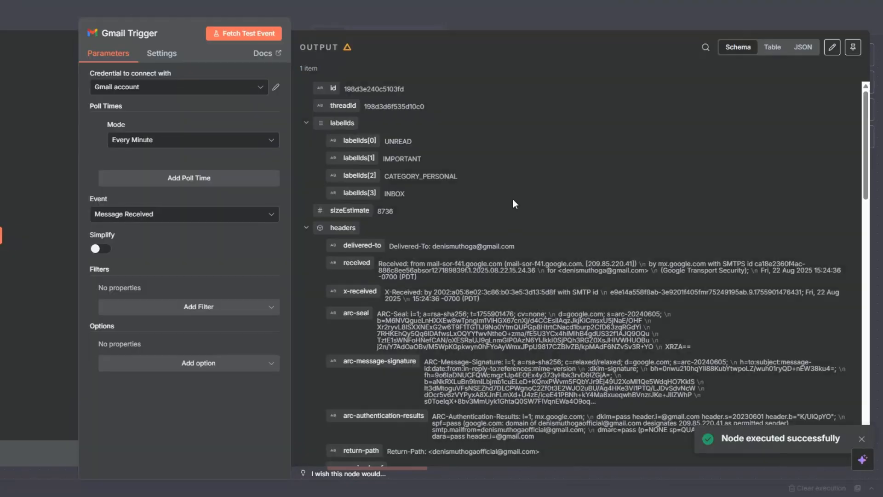
pyautogui.scroll(-10, 512, 203)
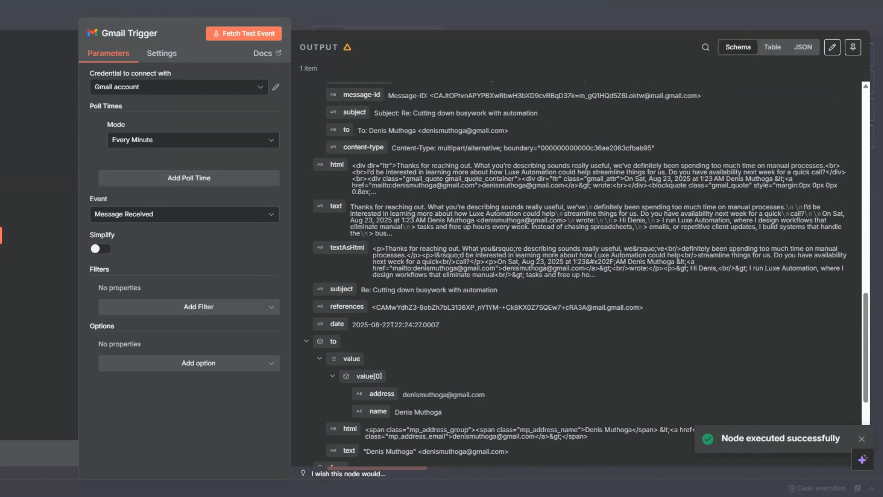
pyautogui.moveTo(357, 210); pyautogui.dragTo(628, 222)
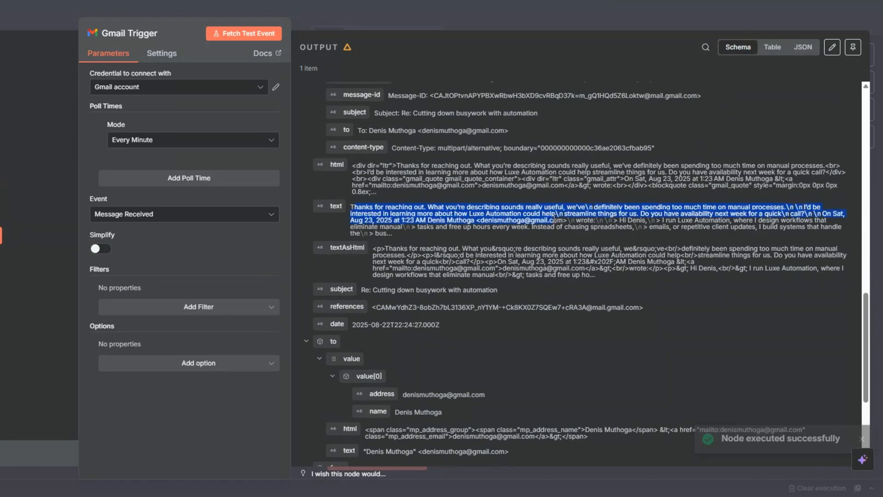
pyautogui.click(578, 286)
# Back on the canvas, pin the Gmail Trigger's fetched test data
pyautogui.press('Escape')
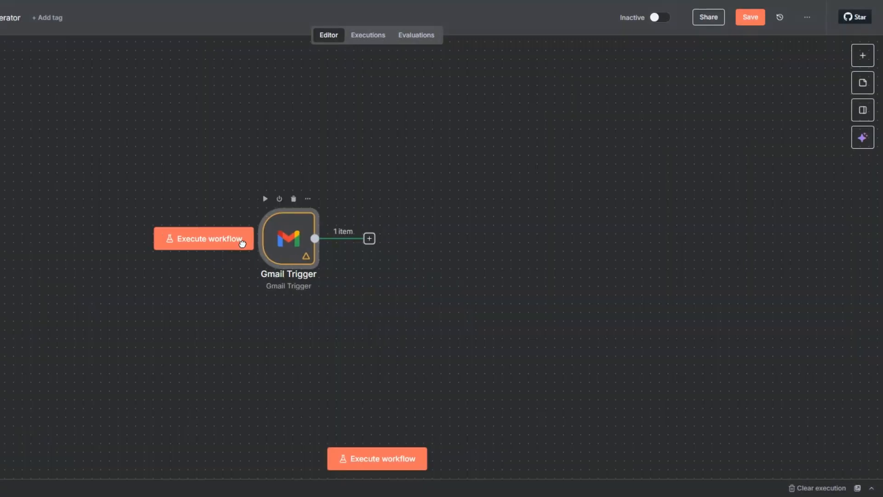
pyautogui.hscroll(5, 230, 253)
pyautogui.scroll(-1, 230, 253)
pyautogui.rightClick(99, 231)
pyautogui.click(119, 305)
pyautogui.hscroll(4, 158, 221)
pyautogui.scroll(1, 159, 222)
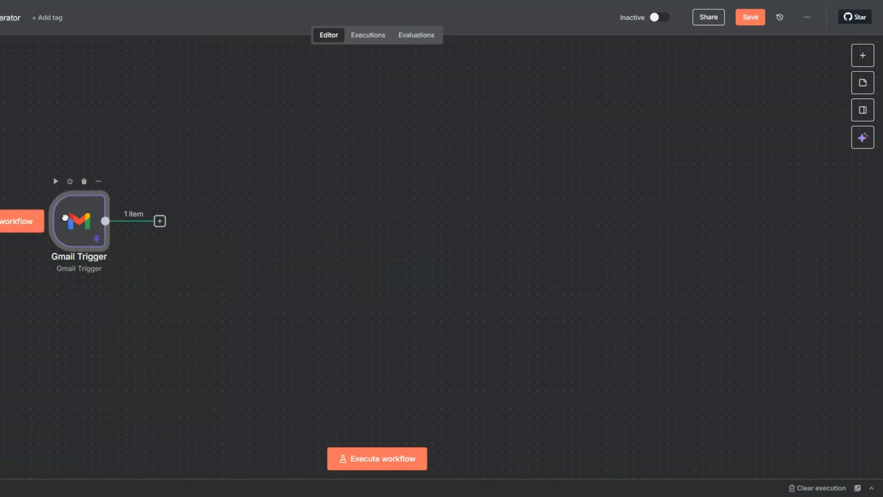
# Add a Wait node after the Gmail Trigger with a wait amount of 3
pyautogui.click(107, 222)
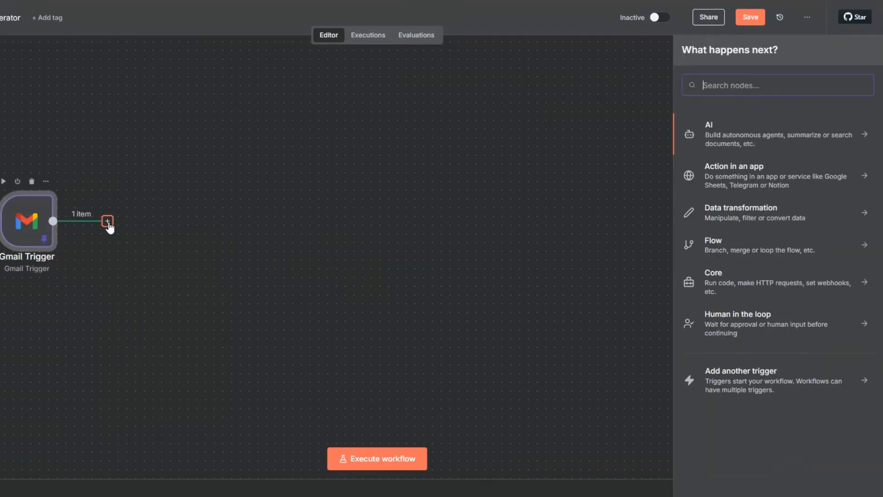
pyautogui.write('wait')
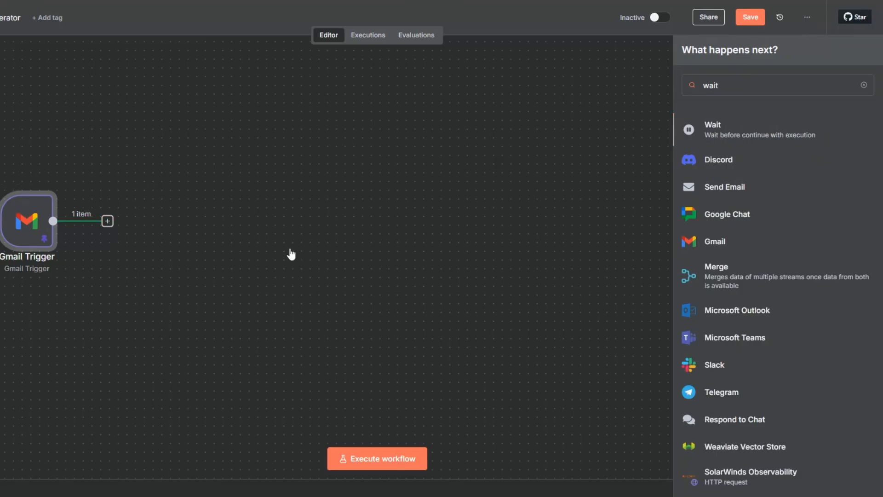
pyautogui.press('Return')
pyautogui.moveTo(274, 127); pyautogui.dragTo(269, 128)
pyautogui.write('3')
pyautogui.press('Escape')
# Rename the Wait node to 'Wait 3 Seconds', run it, and save the workflow
pyautogui.rightClick(140, 239)
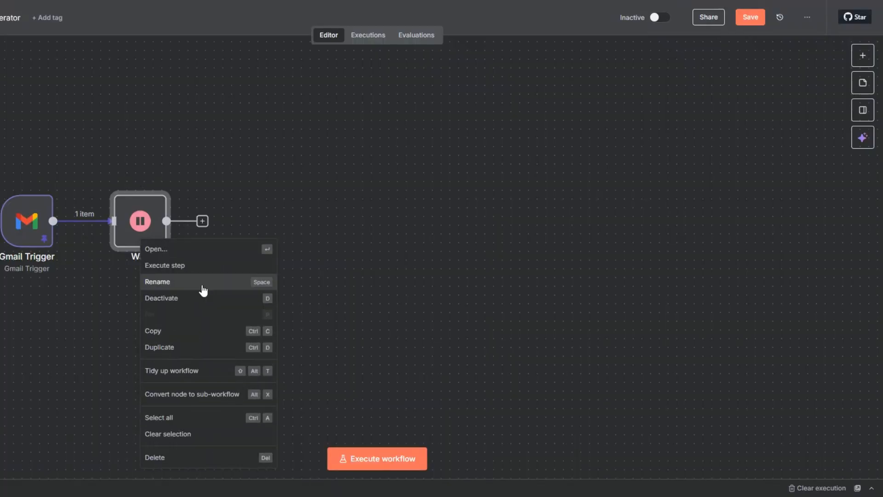
pyautogui.click(203, 290)
pyautogui.click(303, 243)
pyautogui.write('3 Seconds')
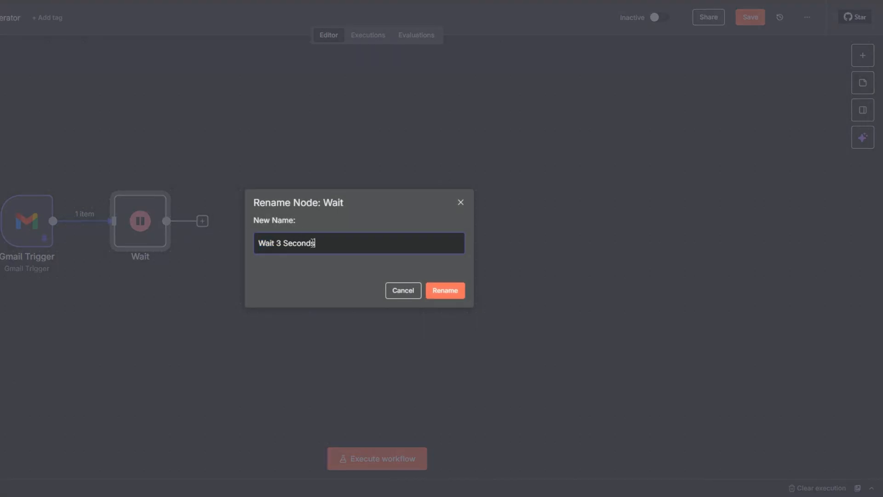
pyautogui.click(434, 291)
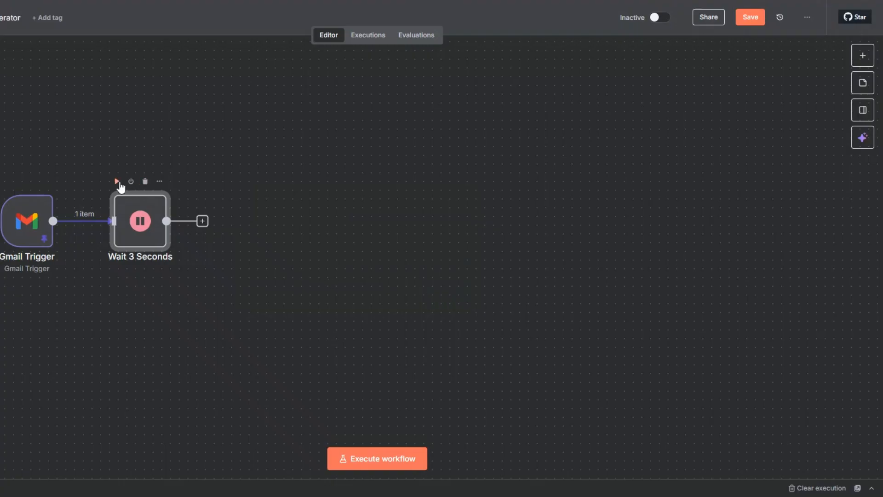
pyautogui.click(117, 181)
pyautogui.moveTo(144, 246); pyautogui.dragTo(150, 244)
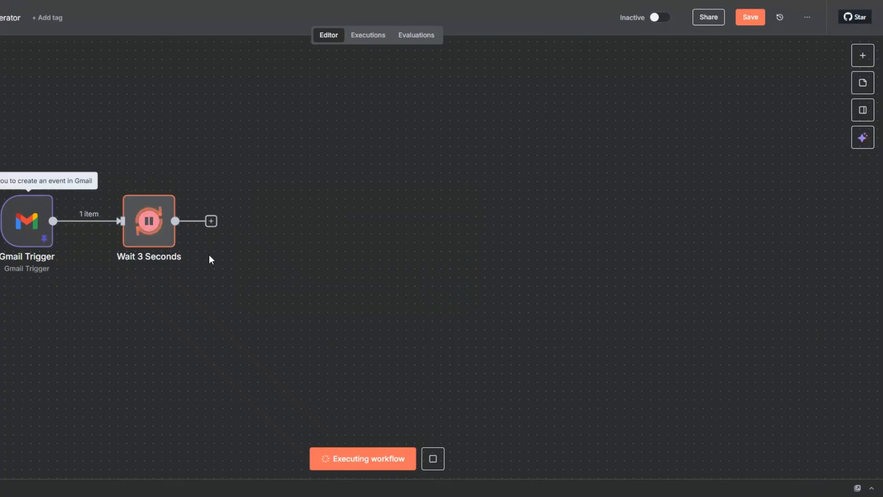
pyautogui.click(738, 19)
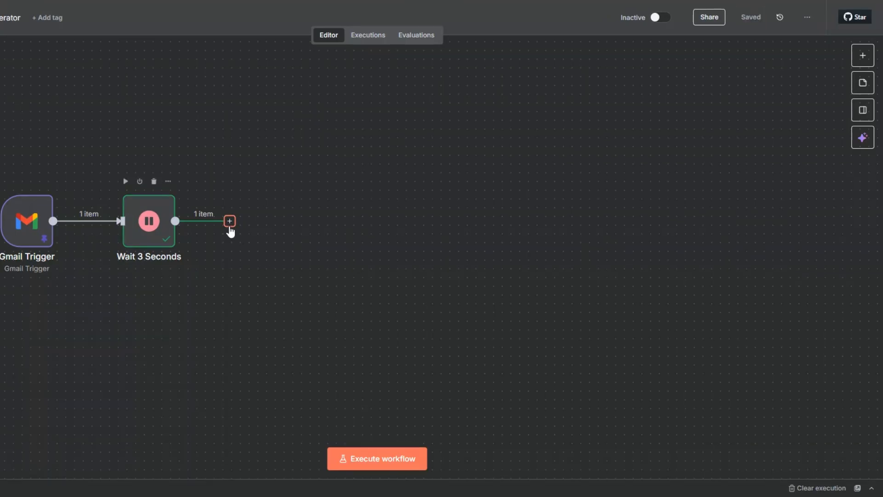
# Check the Wait 3 Seconds output shows the passed-through reply email text
pyautogui.click(229, 224)
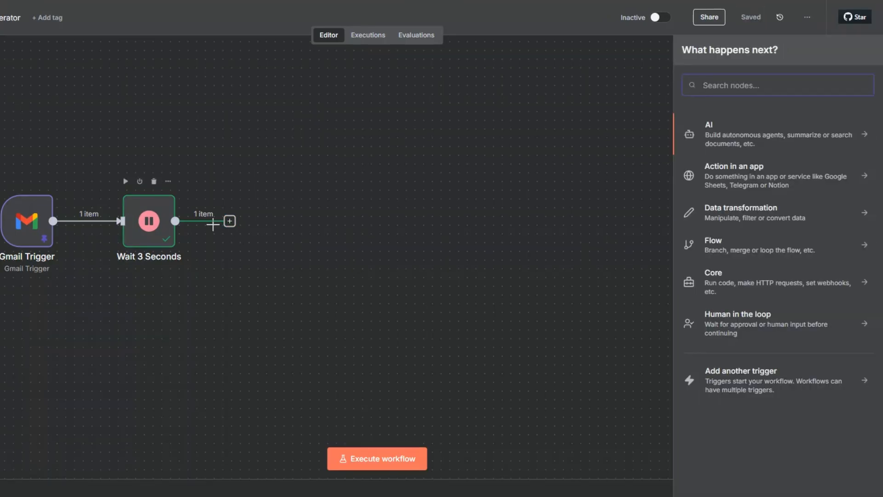
pyautogui.rightClick(145, 232)
pyautogui.click(157, 239)
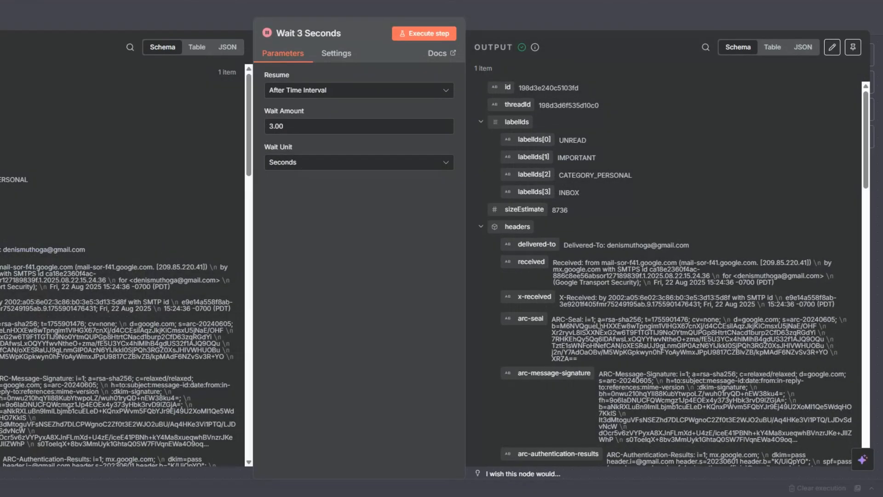
pyautogui.scroll(-10, 599, 324)
pyautogui.scroll(-10, 599, 324)
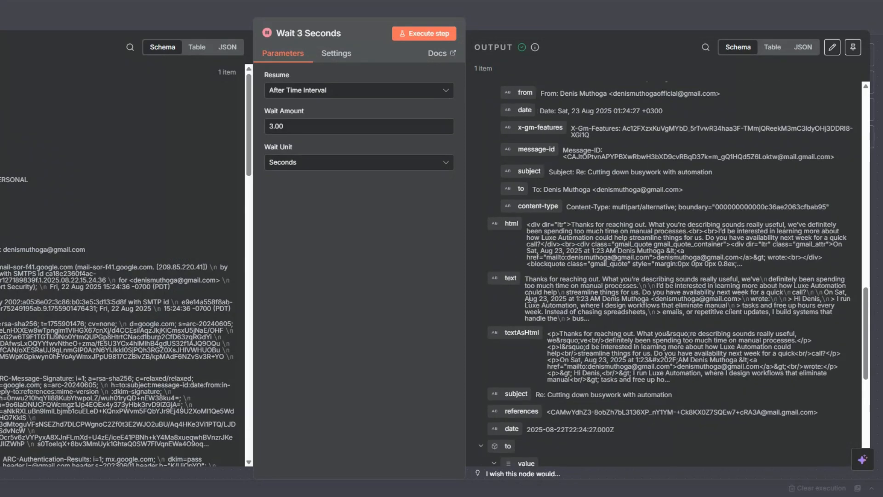
pyautogui.moveTo(526, 299); pyautogui.dragTo(582, 321)
pyautogui.moveTo(525, 279); pyautogui.dragTo(807, 292)
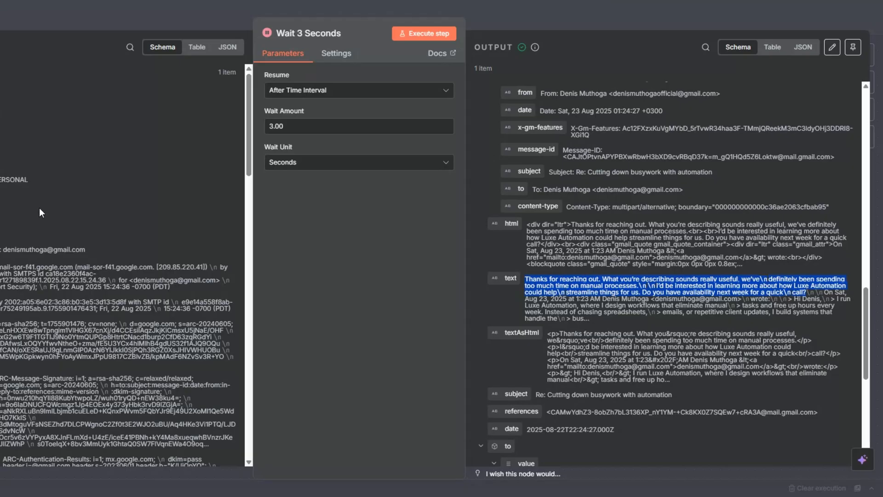
pyautogui.click(1, 190)
pyautogui.click(220, 242)
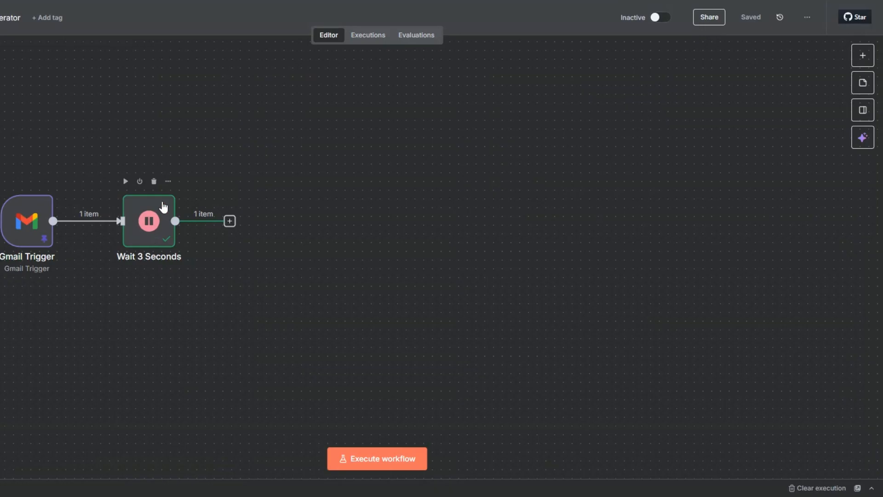
# Add an OpenAI 'Message a model' node after the wait, using the GPT-4.1 model
pyautogui.click(229, 222)
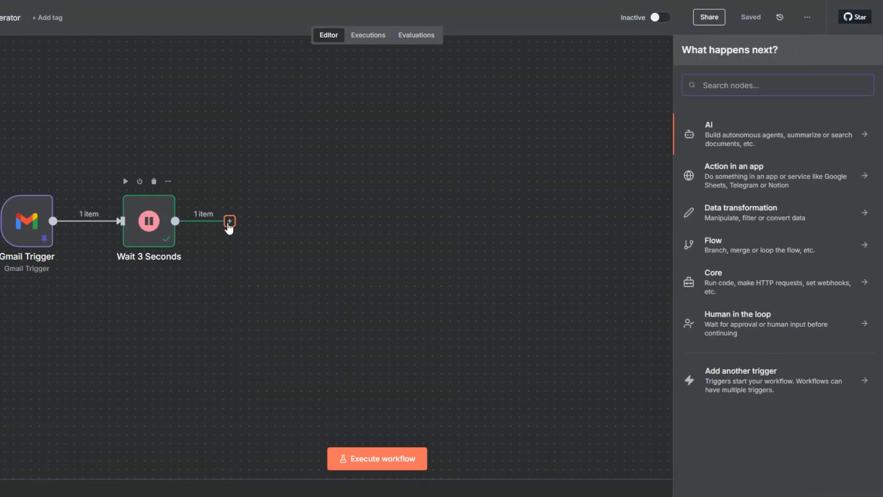
pyautogui.click(711, 129)
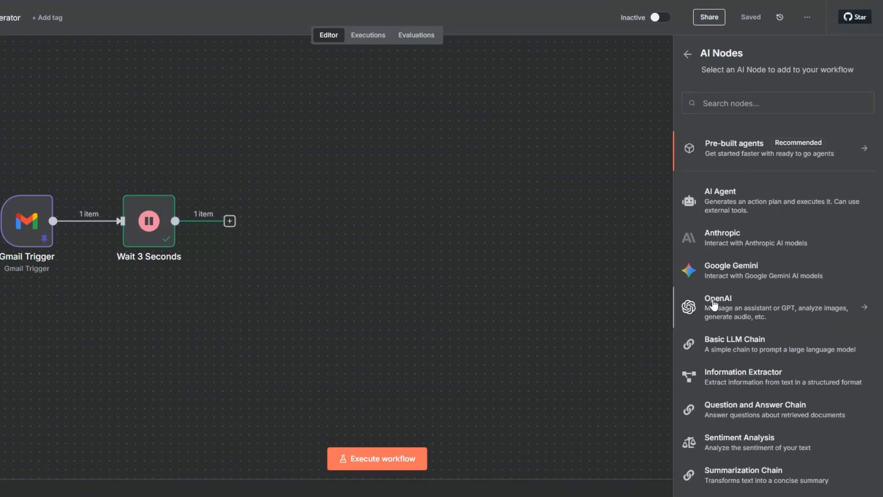
pyautogui.click(710, 304)
pyautogui.click(715, 281)
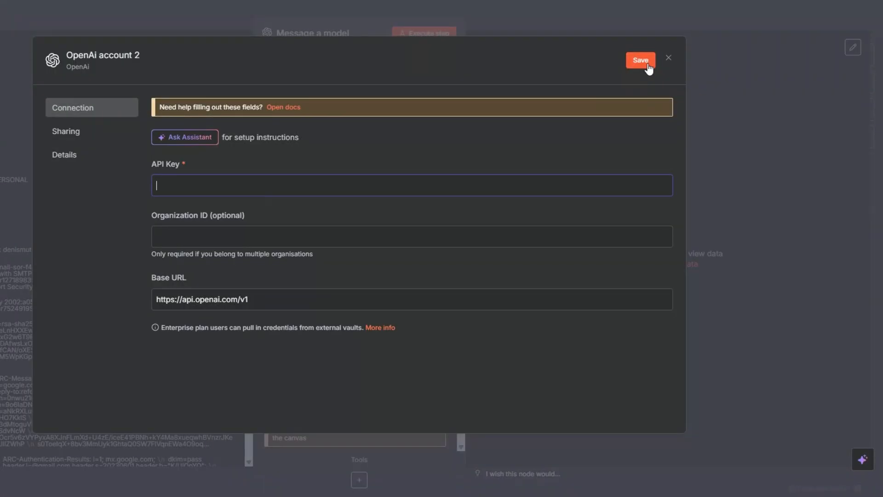
pyautogui.click(669, 58)
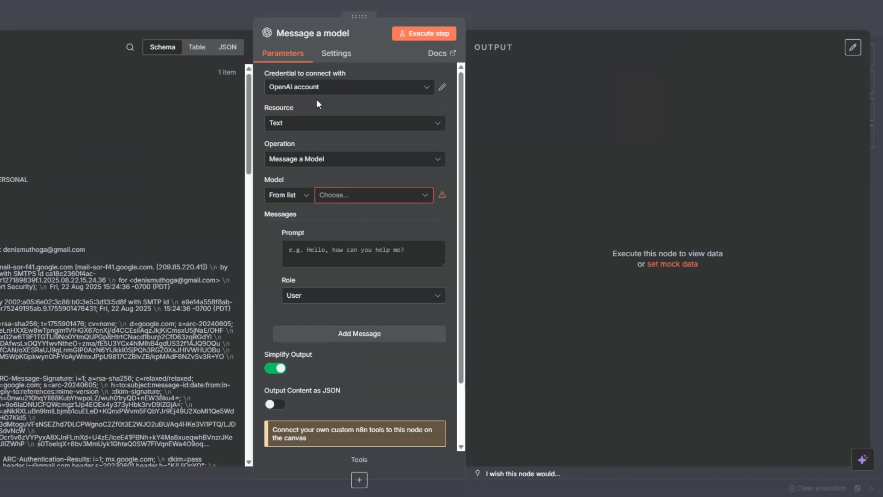
pyautogui.click(338, 198)
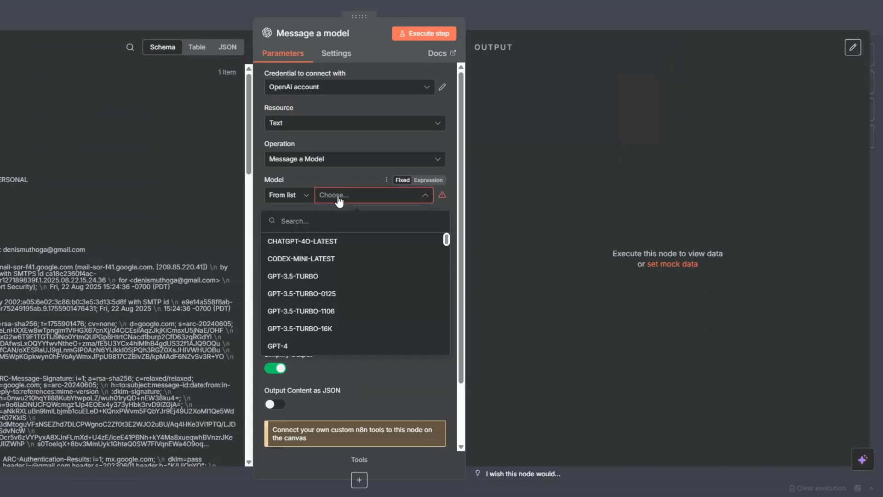
pyautogui.scroll(-10, 335, 296)
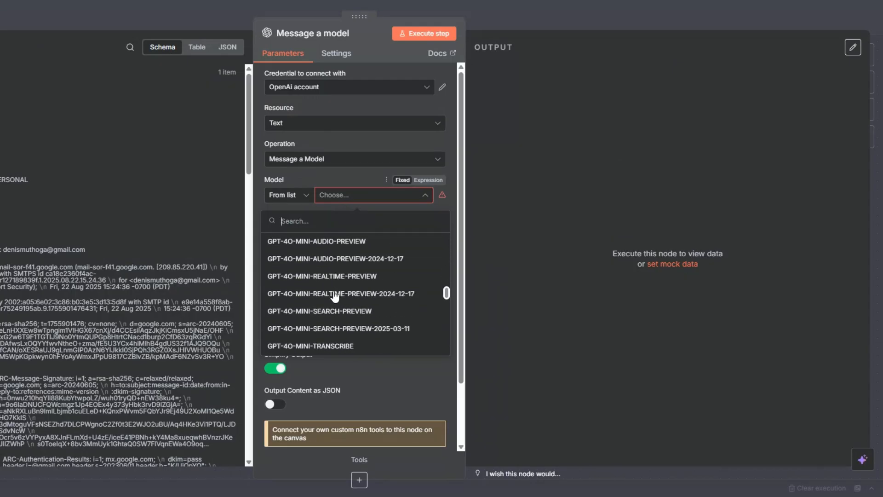
pyautogui.scroll(-4, 336, 296)
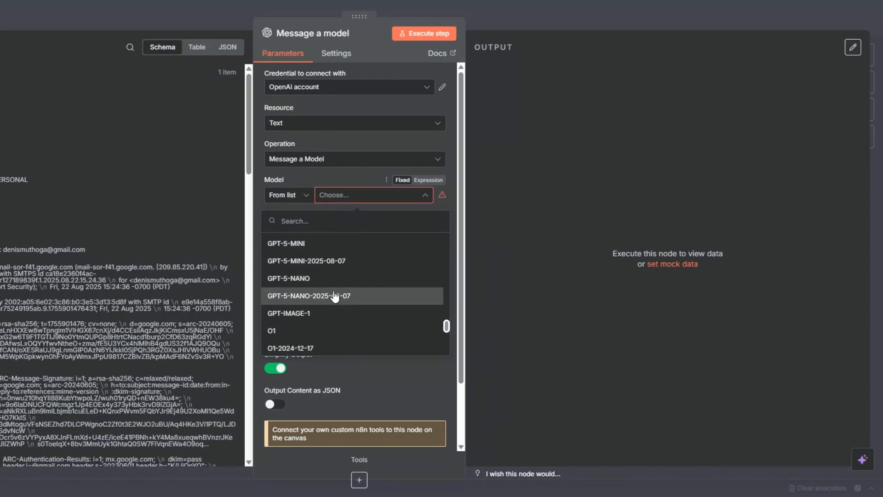
pyautogui.scroll(5, 335, 296)
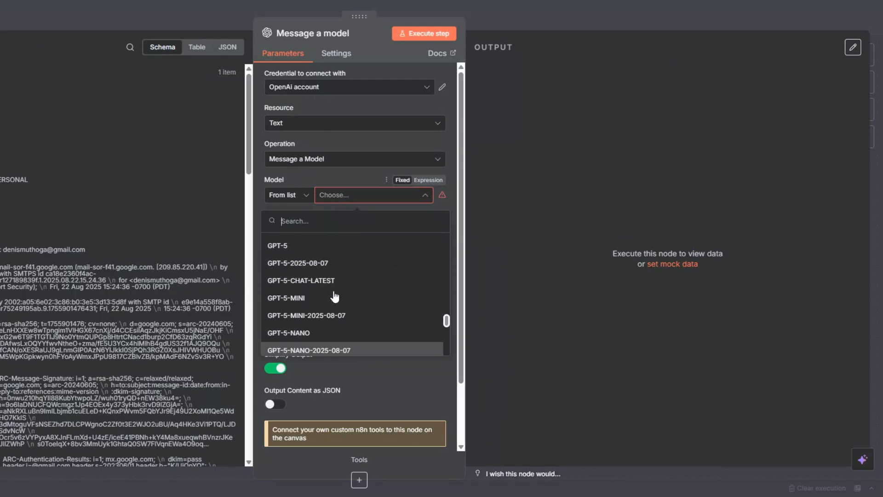
pyautogui.scroll(12, 335, 296)
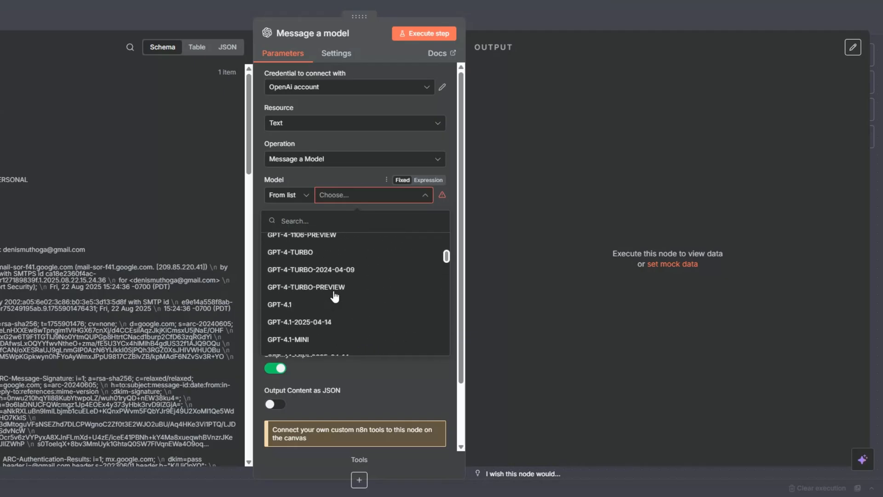
pyautogui.click(326, 307)
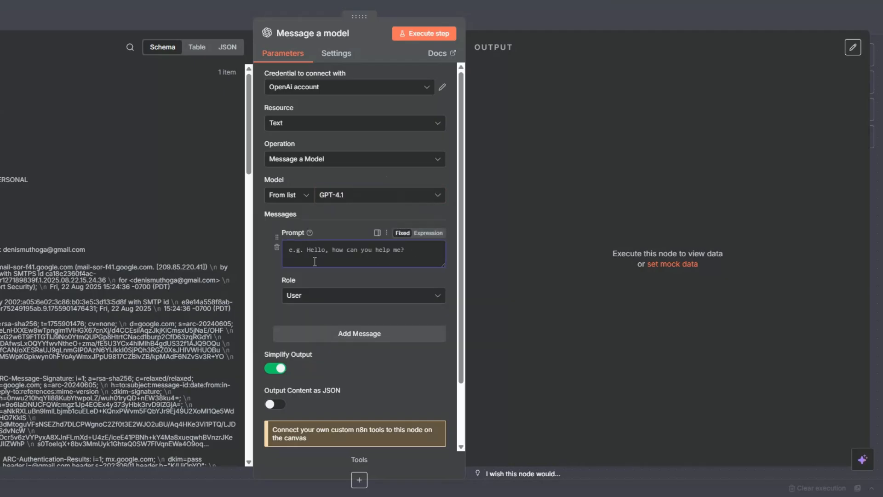
# Give it a System email-cleaning prompt and a second expression prompt with the cleaning instructions
pyautogui.click(324, 304)
pyautogui.click(326, 375)
pyautogui.write('You are an assistant that cleans email replies.')
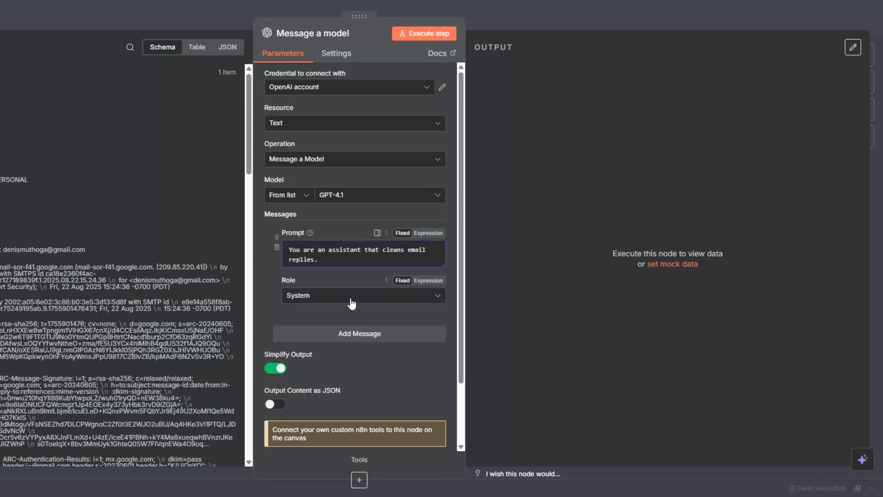
pyautogui.click(355, 330)
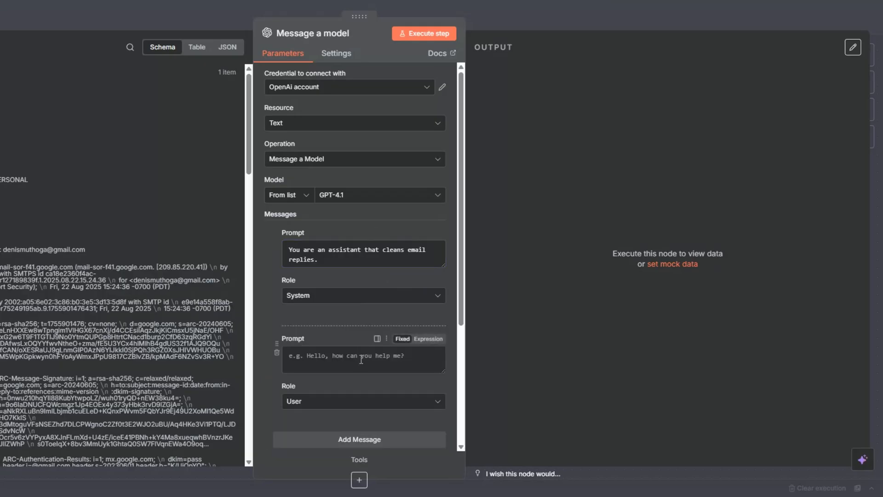
pyautogui.click(428, 339)
pyautogui.click(436, 356)
pyautogui.write('Input: A full client email that may contain signatures, previous message threads, disclaimers, or automatic footers.  Input: {{ $json.text }}  Task: 1. Remove signatures (e.g., names, job titles, phone numbers, "Best regards", etc.). 2. Remove quoted previous messages (e.g., anything after "On [date], [you] wrote:"). 3. Remove disclaimers or confidentiality notices. 4. Remove breaks and new lines. 5. Return ONLY the core message the client wrote in plain text.  Output: The cleaned client response only, with no extra formatting or explanations.')
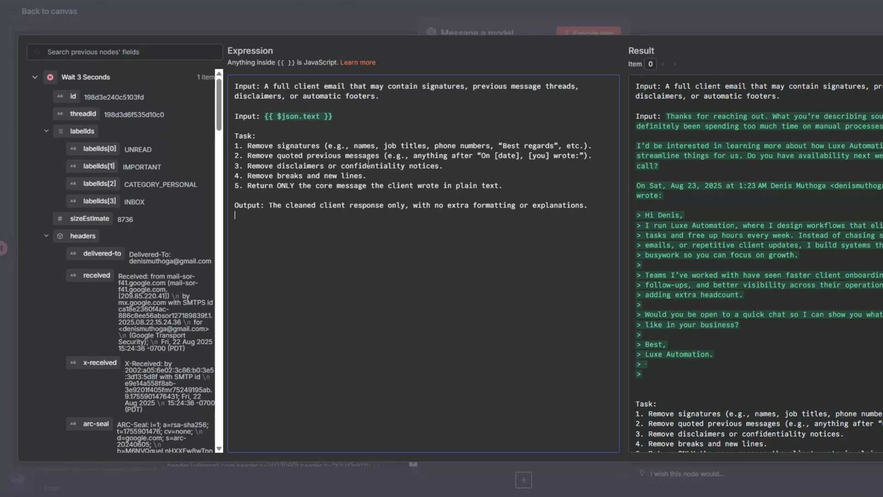
# Review the expression's Result preview, including the quoted previous thread in the email
pyautogui.scroll(-20, 164, 262)
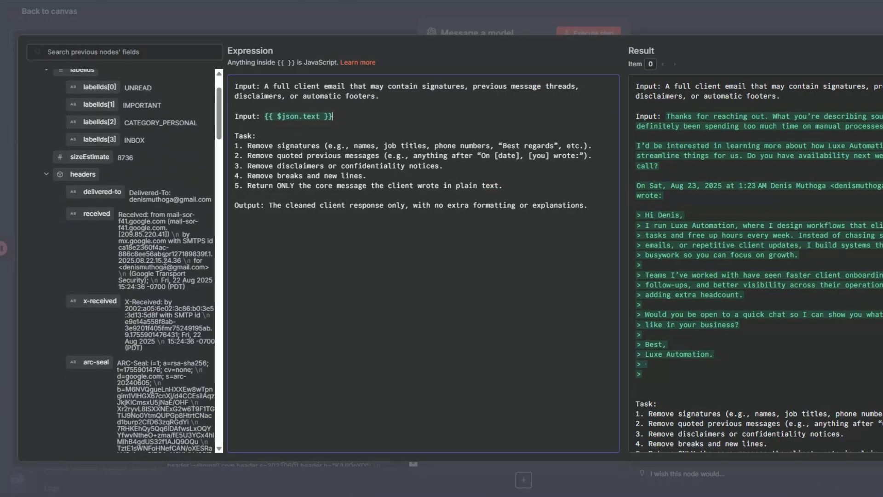
pyautogui.scroll(-15, 164, 261)
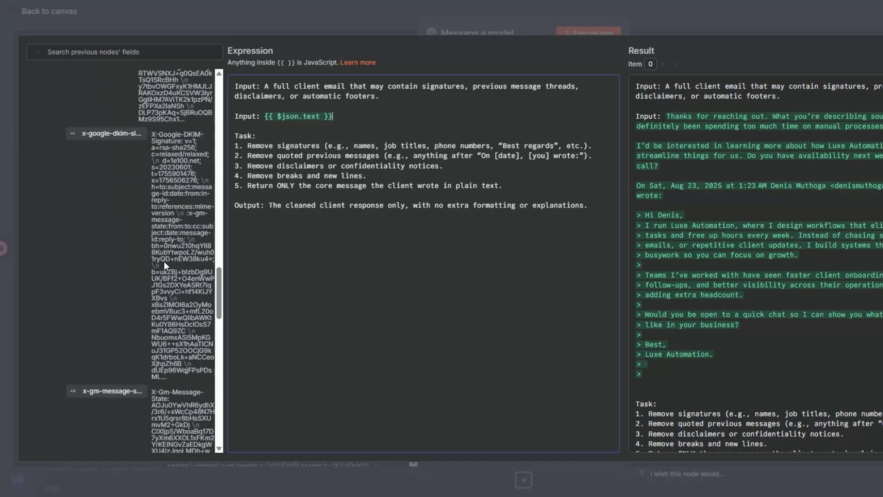
pyautogui.scroll(-5, 164, 261)
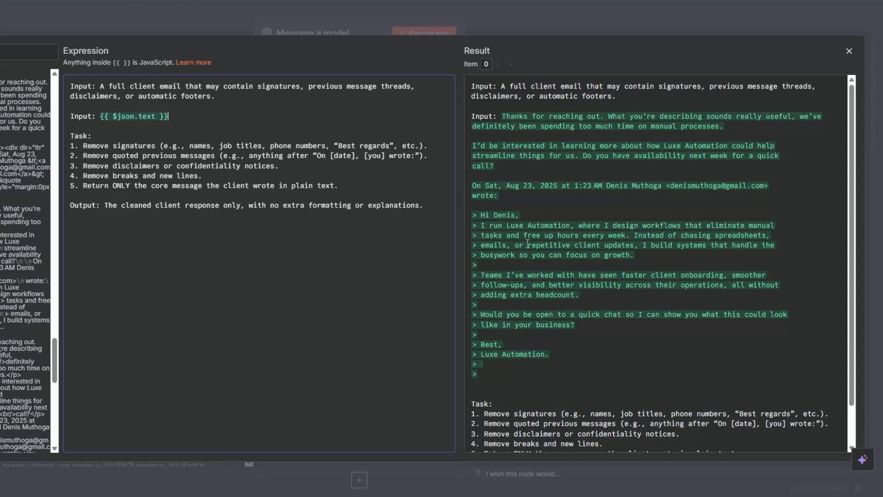
pyautogui.moveTo(473, 186); pyautogui.dragTo(584, 370)
pyautogui.click(265, 288)
# Enable Output Content as JSON, execute the model step, and check the returned cleaned_reply
pyautogui.press('Escape')
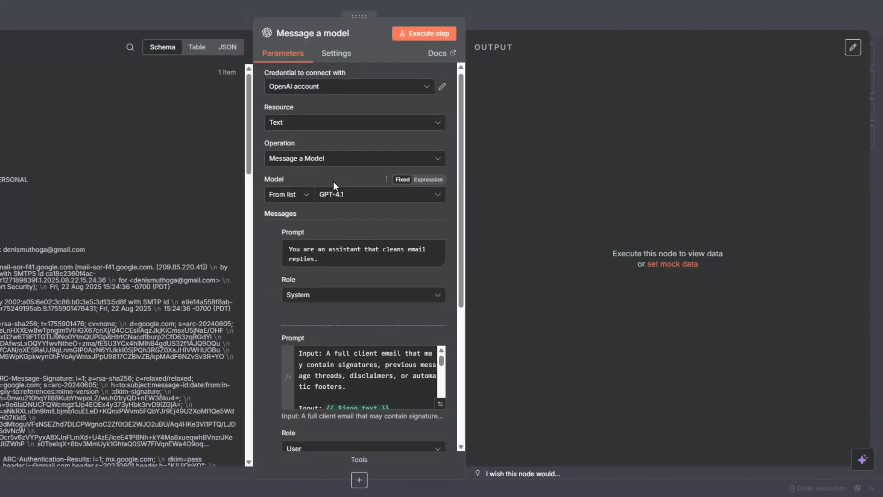
pyautogui.scroll(-5, 344, 253)
pyautogui.click(275, 340)
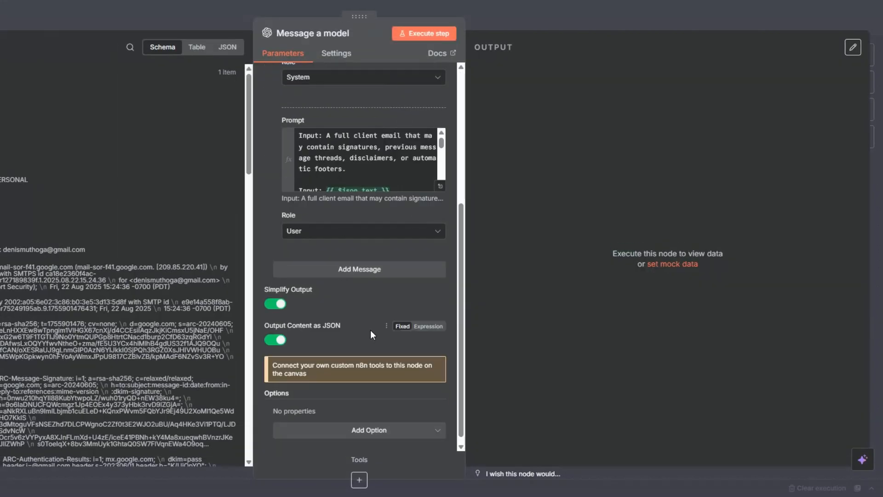
pyautogui.scroll(5, 371, 330)
pyautogui.click(414, 33)
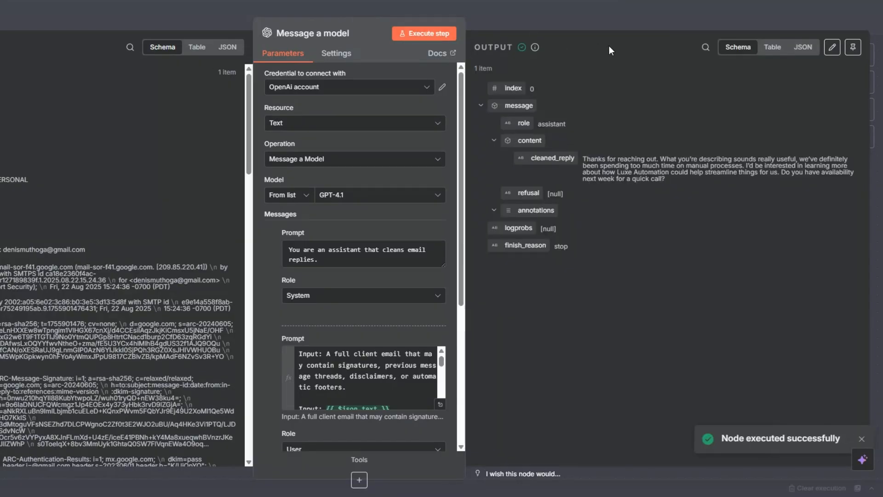
pyautogui.moveTo(583, 158); pyautogui.dragTo(672, 180)
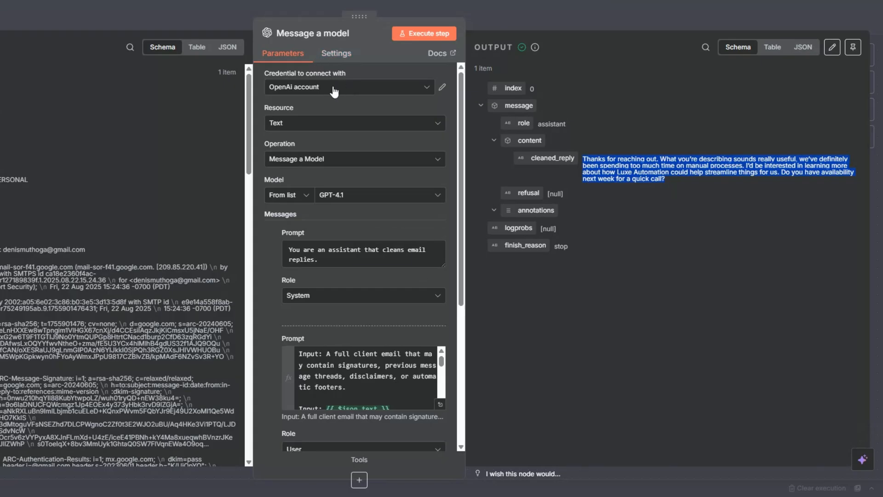
pyautogui.press('Escape')
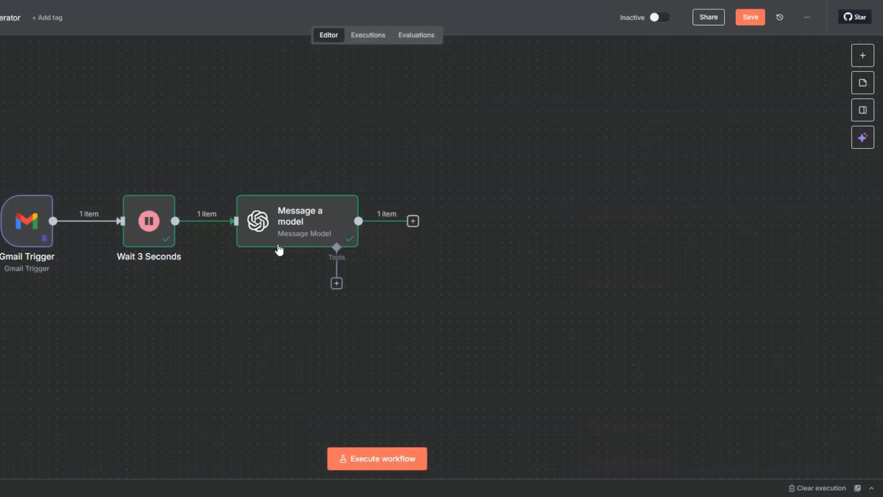
# Rename the model node to 'Client Response Cleaner' and save the workflow
pyautogui.click(278, 236)
pyautogui.press('F2')
pyautogui.write('Client Response Cleaner')
pyautogui.click(443, 292)
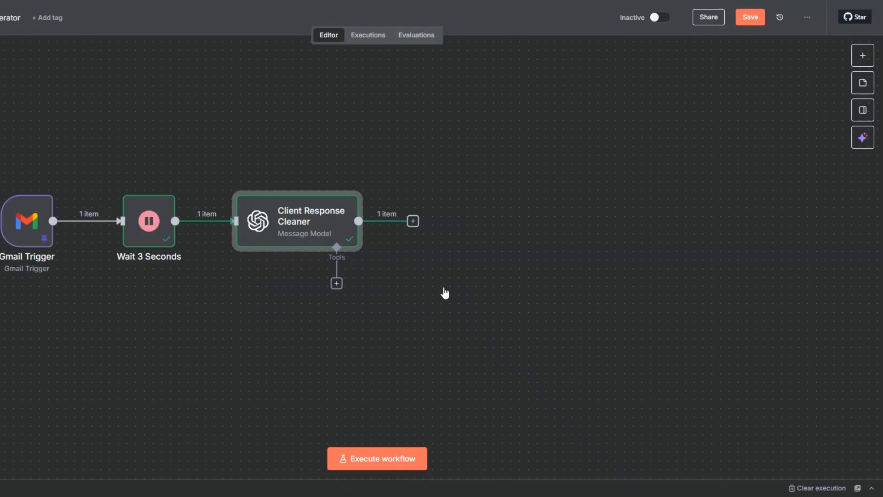
pyautogui.hotkey('ctrl', 's')
pyautogui.hscroll(5, 322, 250)
# Add a Wait node after it with amount 2, named 'Wait 2 Seconds'
pyautogui.click(241, 235)
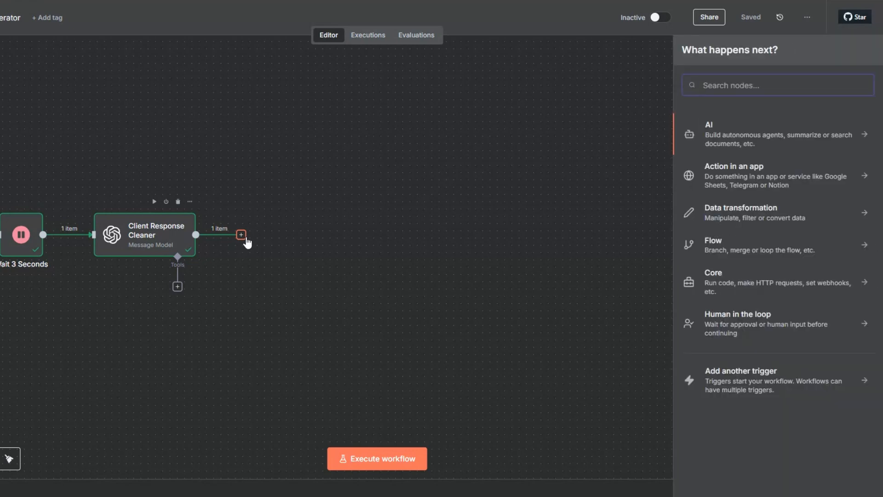
pyautogui.write('wait')
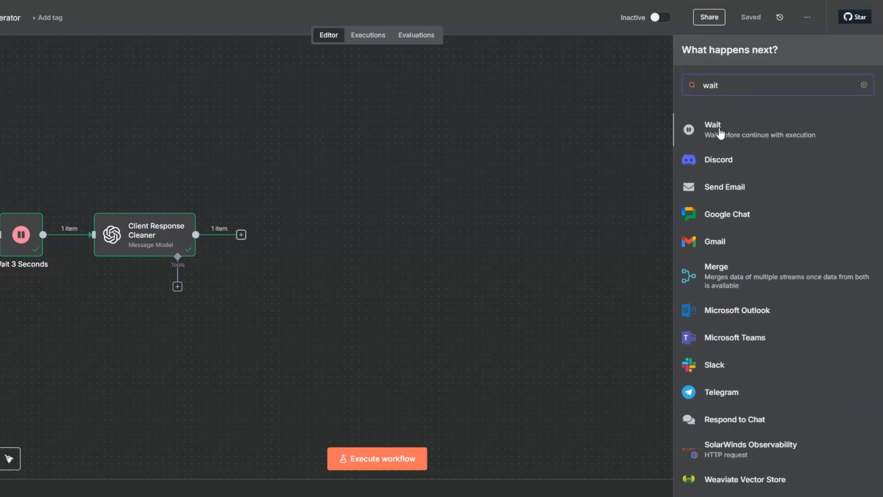
pyautogui.click(709, 136)
pyautogui.moveTo(275, 128); pyautogui.dragTo(270, 130)
pyautogui.write('2')
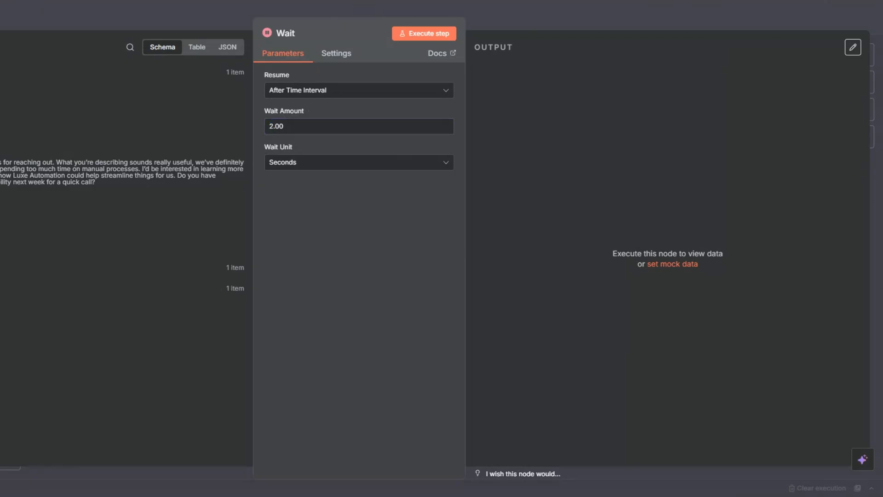
pyautogui.press('Escape')
pyautogui.press('F2')
pyautogui.press('End')
pyautogui.write('2 S')
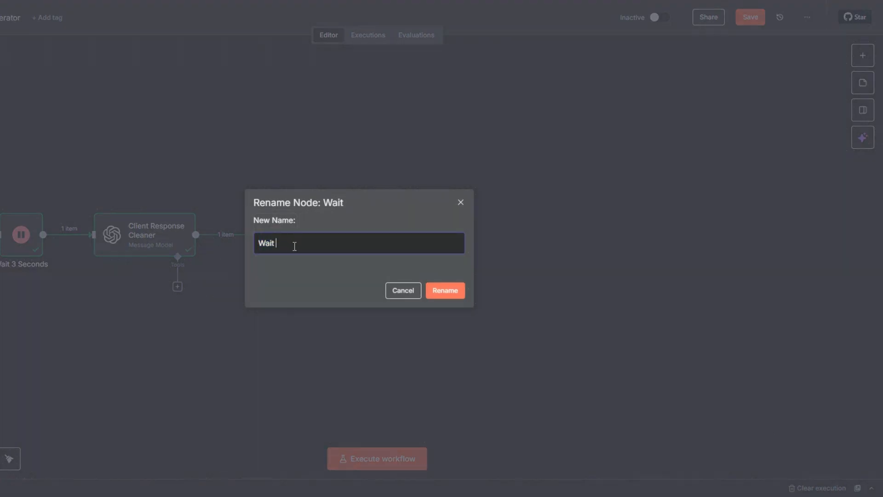
pyautogui.write('econds')
pyautogui.click(439, 285)
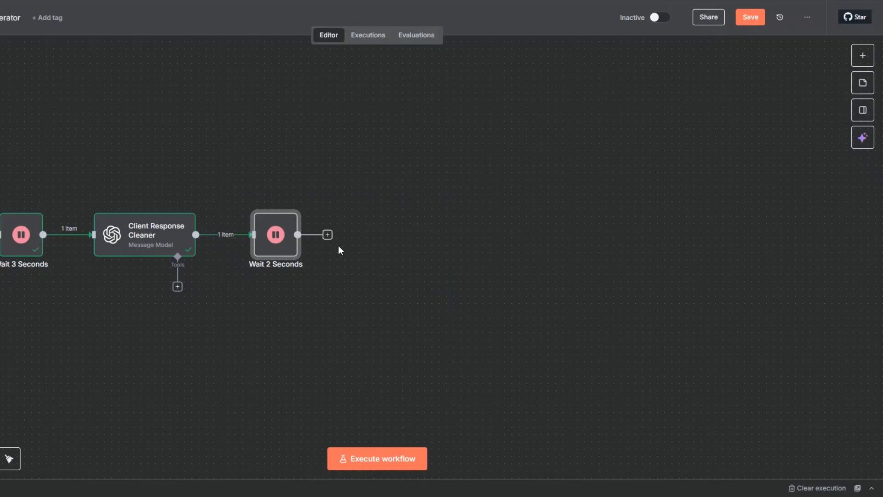
pyautogui.moveTo(142, 226)
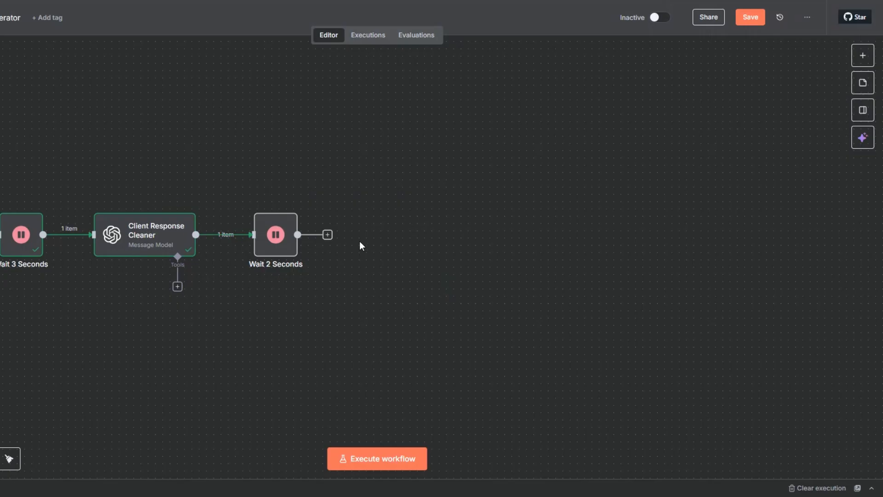
# Add an OpenAI Message a model node after Wait 2 Seconds
pyautogui.click(327, 235)
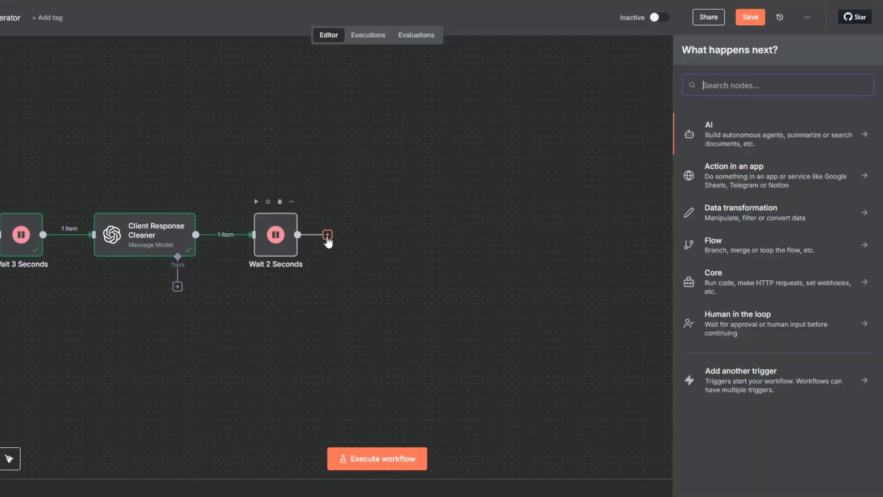
pyautogui.click(714, 133)
pyautogui.click(721, 309)
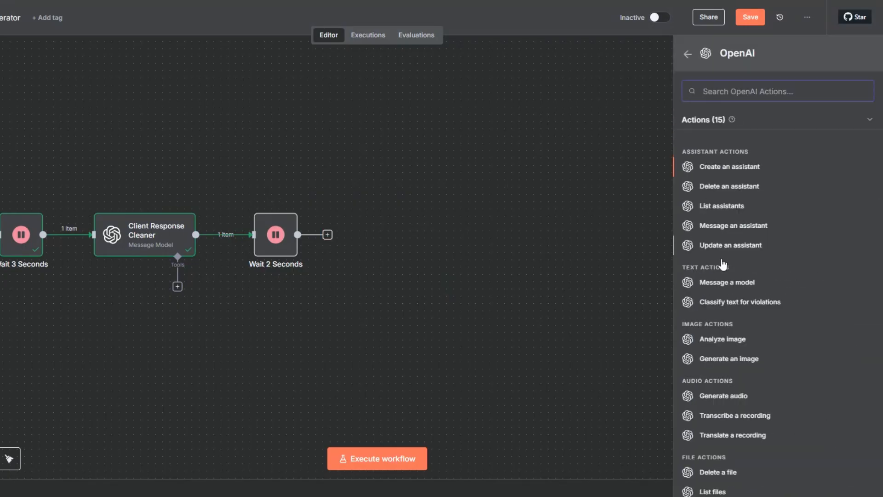
pyautogui.click(709, 284)
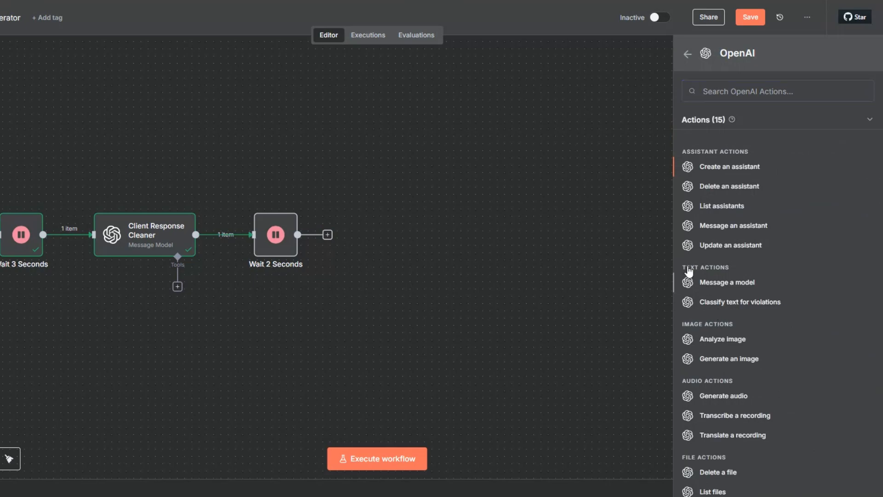
pyautogui.press('Escape')
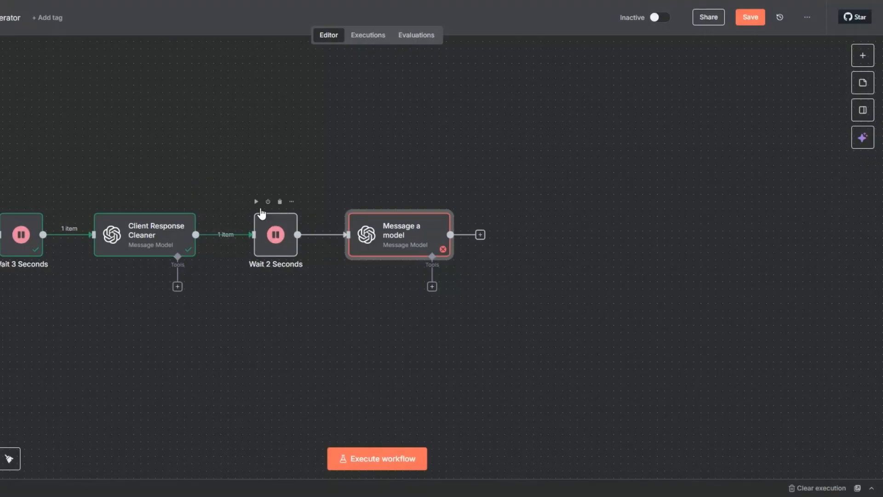
# Run the workflow up to Wait 2 Seconds and set the new node's model to GPT-4.1
pyautogui.click(257, 202)
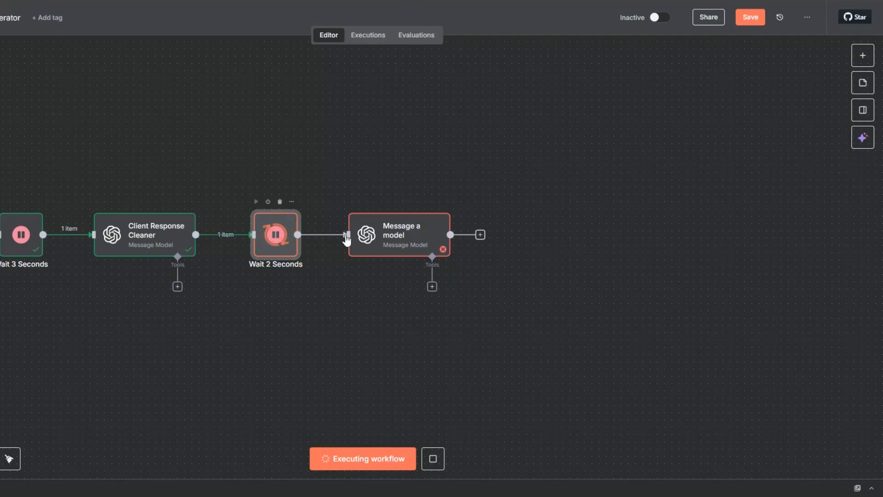
pyautogui.rightClick(397, 246)
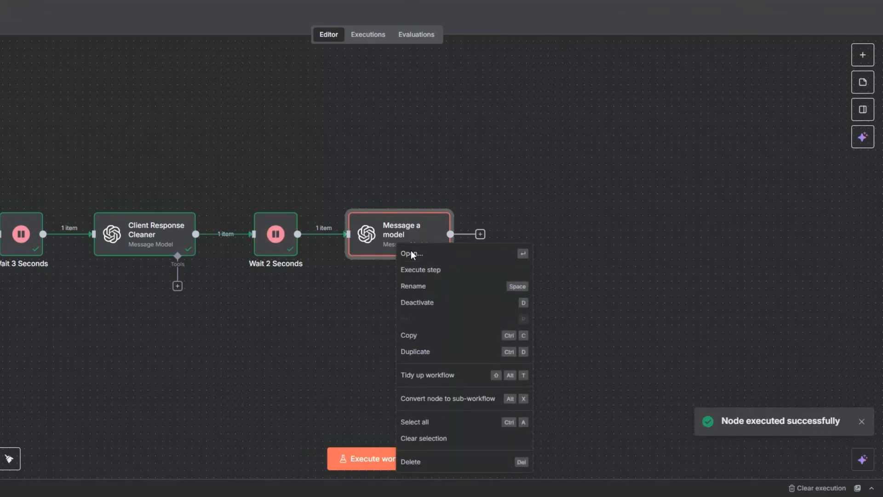
pyautogui.click(411, 252)
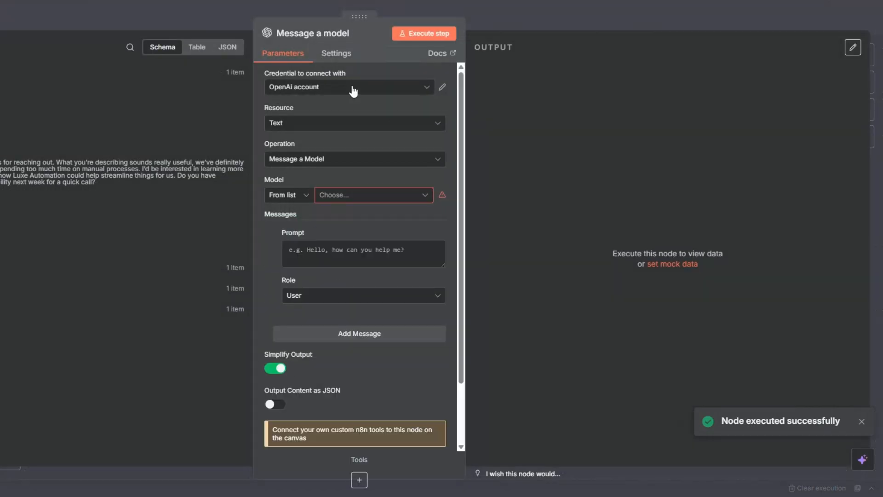
pyautogui.click(334, 198)
pyautogui.scroll(-5, 330, 280)
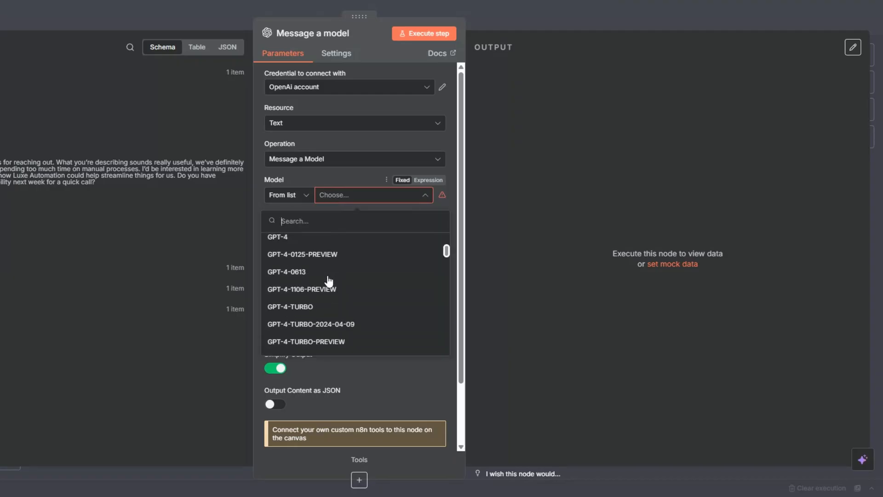
pyautogui.click(325, 261)
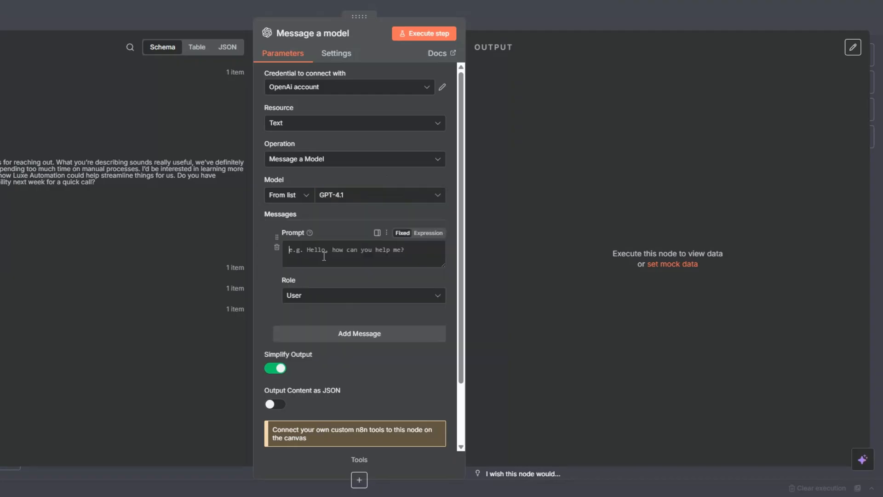
# Make the first message a System role and paste the sentiment-classification prompt as an expression
pyautogui.click(328, 299)
pyautogui.click(329, 373)
pyautogui.click(428, 233)
pyautogui.click(436, 250)
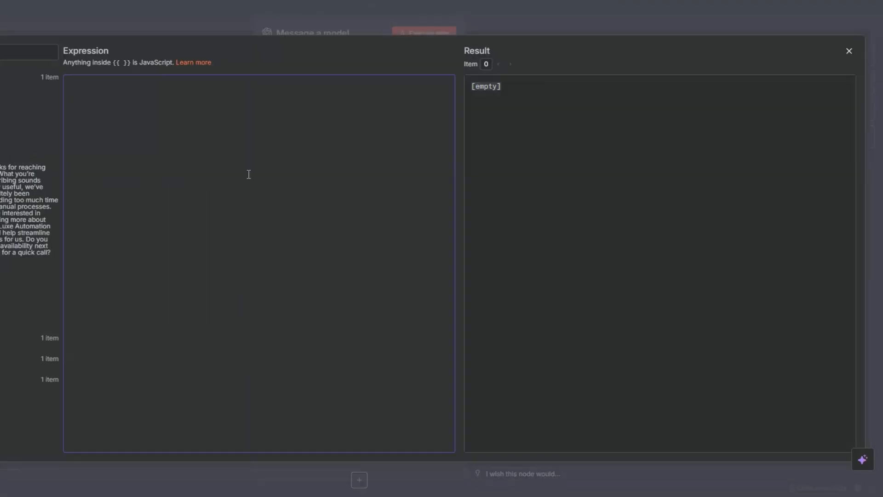
pyautogui.write('You are an assistant that classifies client email responses into sentiment categories.')
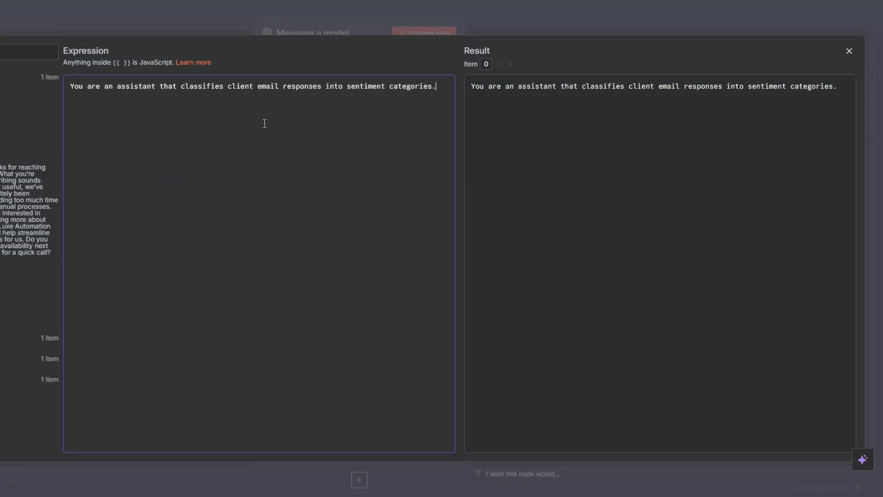
pyautogui.press('Escape')
pyautogui.scroll(-3, 316, 174)
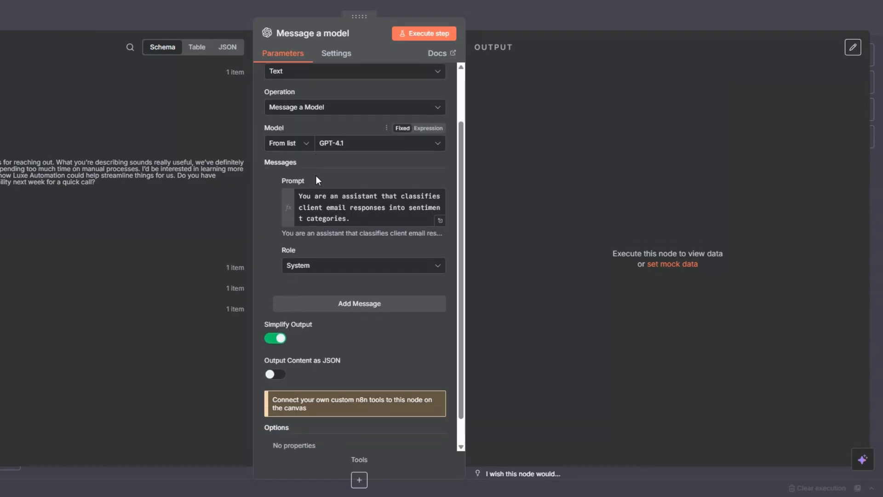
# Add a User message whose expression prompt uses cleaned_reply and asks for a positive, neutral or negative label
pyautogui.click(356, 259)
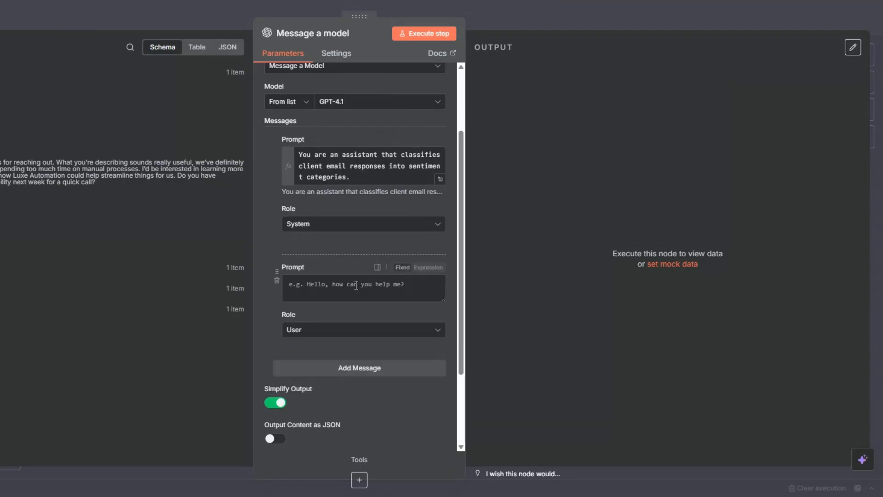
pyautogui.click(386, 330)
pyautogui.click(413, 276)
pyautogui.click(428, 268)
pyautogui.click(437, 292)
pyautogui.write('Input: "{{ $json.message.content.cleaned_reply }}"  Task: Analyze the tone and intent of the client’s response. Classify the sentiment into exactly ONE of these categories:  - positive → client is interested, agreeable, or open to next steps. - neutral → client is uncertain, asking for more info, or non-committal. - negative → client is not interested, declining, or dismissive.  Output: Only the label: "positive", "neutral", or "negative".')
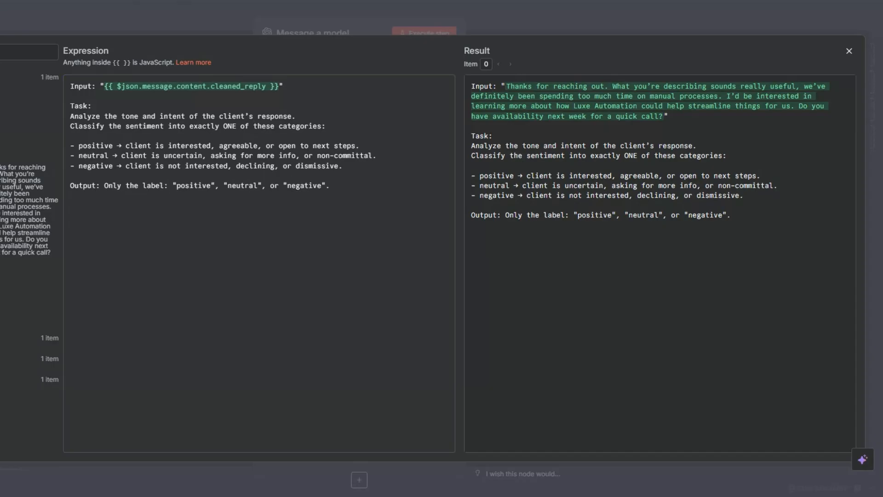
pyautogui.press('Escape')
pyautogui.scroll(-4, 407, 255)
# Turn on JSON output, run the node, and confirm it returns sentiment positive
pyautogui.click(275, 331)
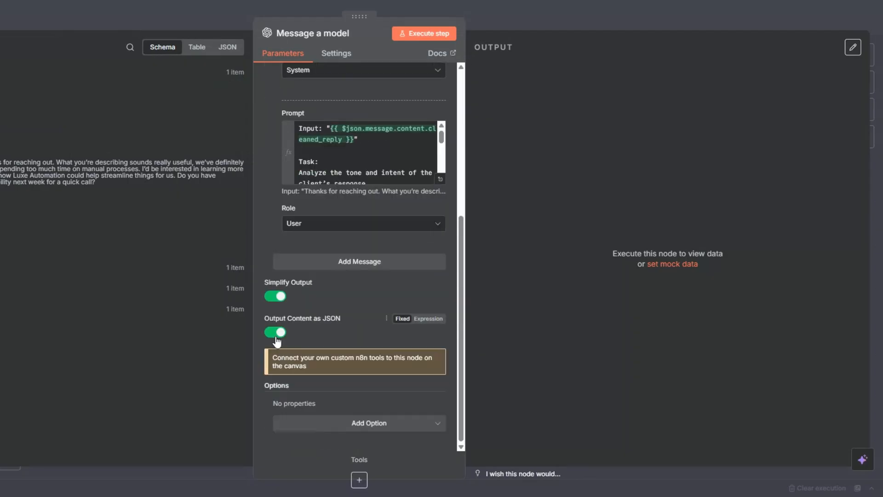
pyautogui.scroll(4, 338, 326)
pyautogui.scroll(2, 332, 327)
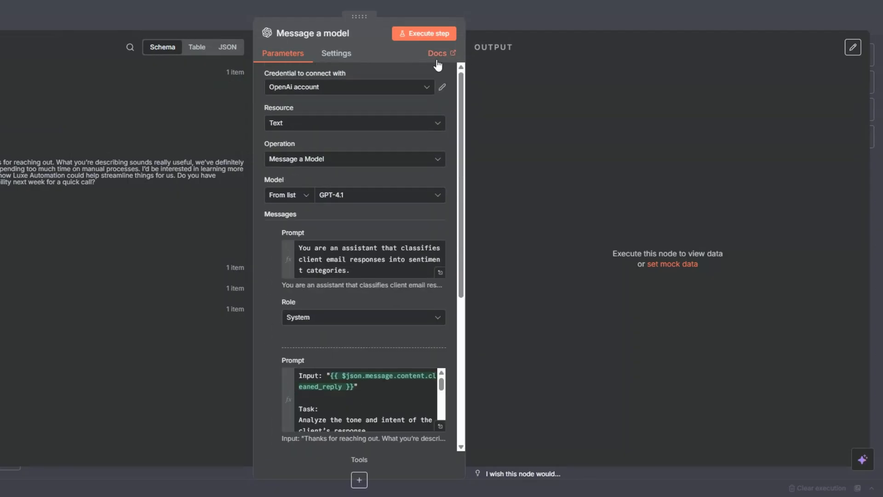
pyautogui.click(431, 33)
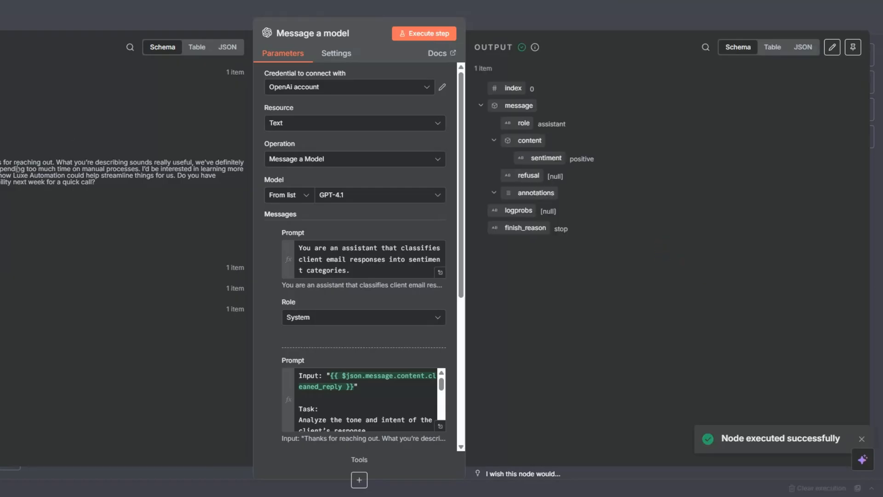
pyautogui.moveTo(570, 159); pyautogui.dragTo(583, 161)
pyautogui.click(4, 17)
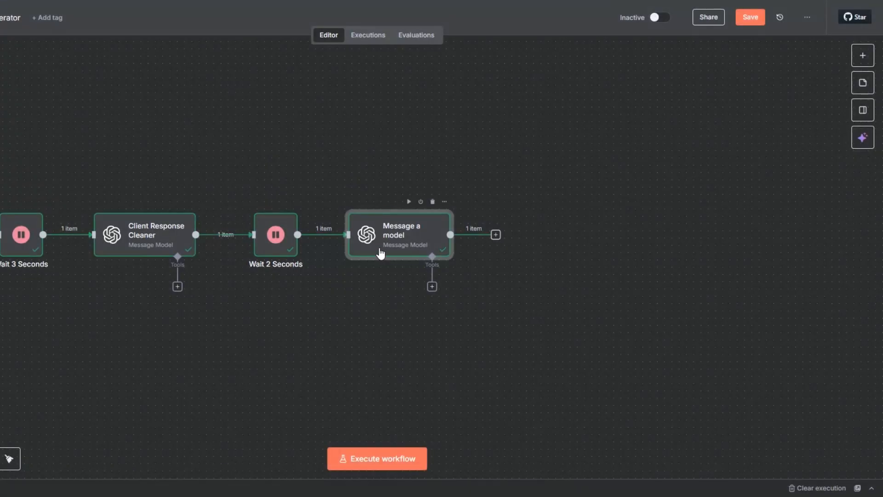
# Rename the node to Sentiment Analysis, save the workflow, and search 'swi' for the next node
pyautogui.press('F2')
pyautogui.write('Sentiment Analysis')
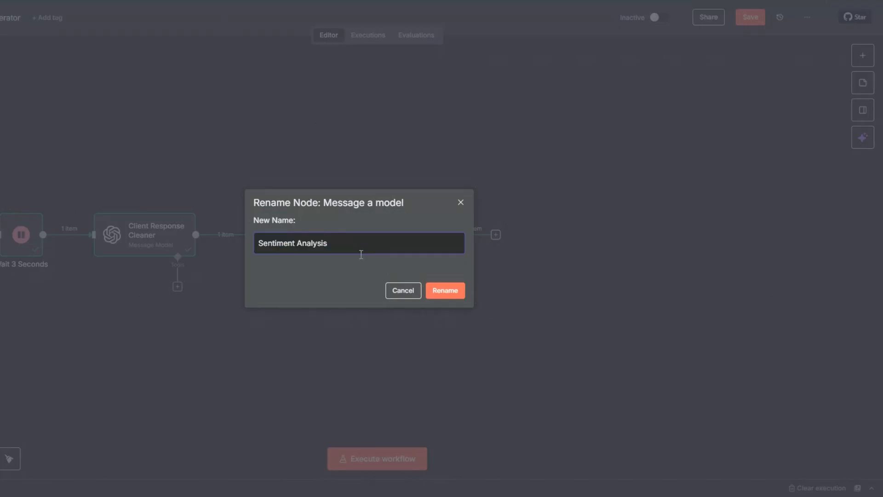
pyautogui.click(444, 295)
pyautogui.click(755, 21)
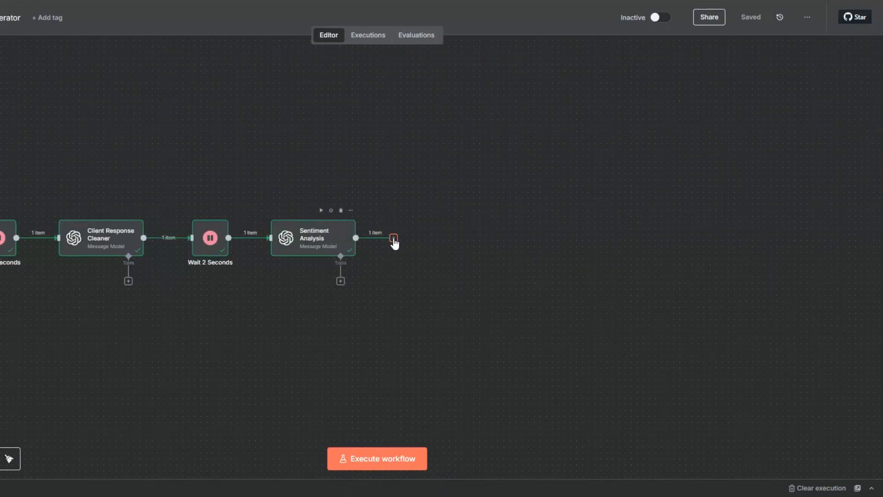
pyautogui.click(394, 238)
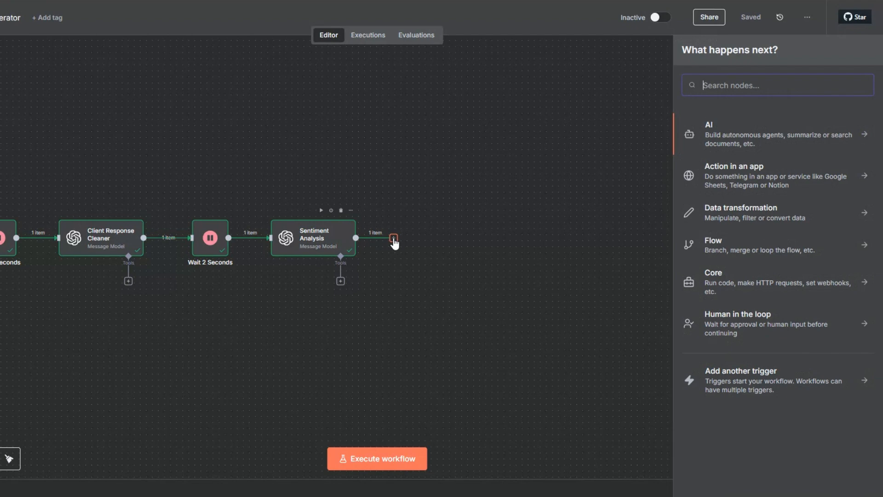
pyautogui.write('swi')
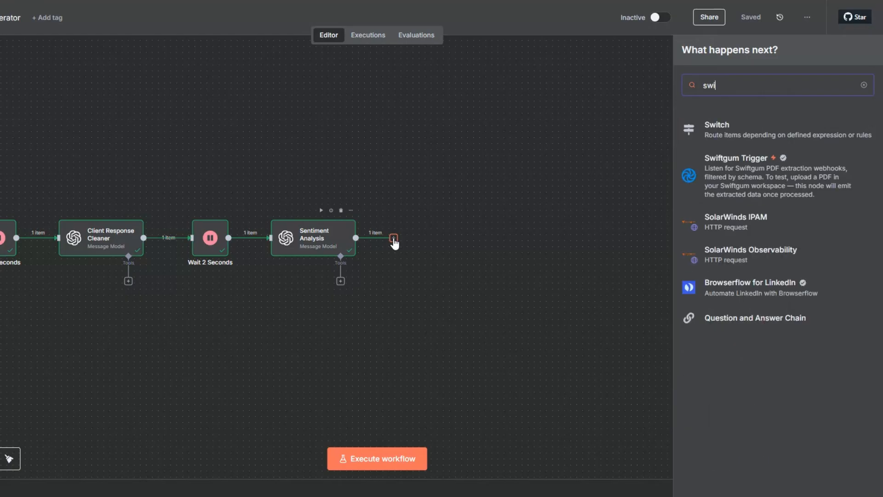
# Add a Switch node with a first rule matching sentiment to positive, output named positive
pyautogui.click(712, 128)
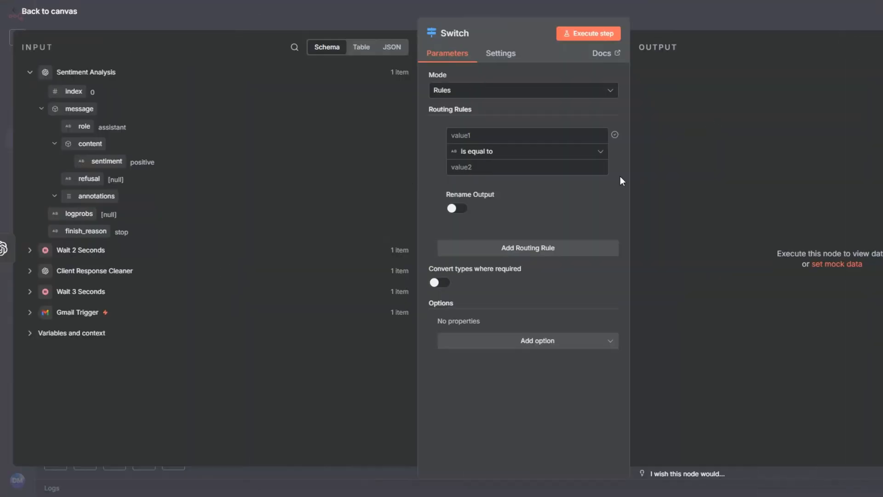
pyautogui.moveTo(106, 160); pyautogui.dragTo(435, 136)
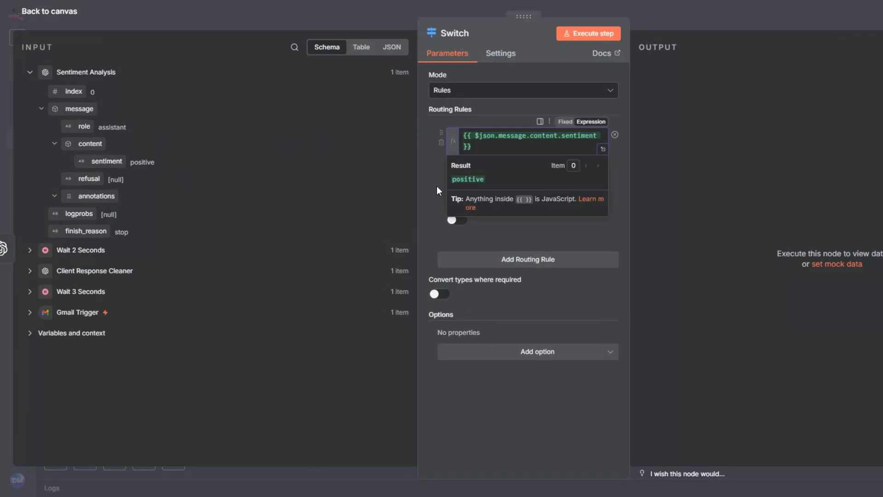
pyautogui.write('positive')
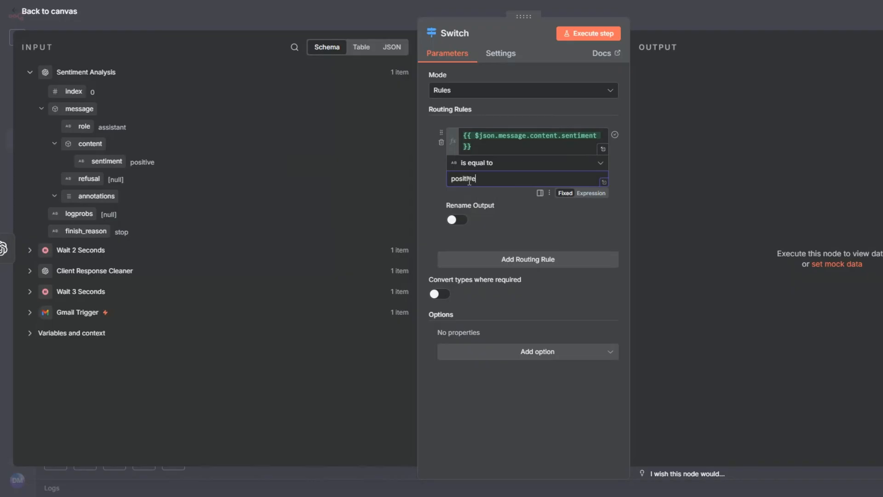
pyautogui.doubleClick(469, 180)
pyautogui.hotkey('ctrl', 'c')
pyautogui.click(457, 220)
pyautogui.click(461, 258)
pyautogui.hotkey('ctrl', 'v')
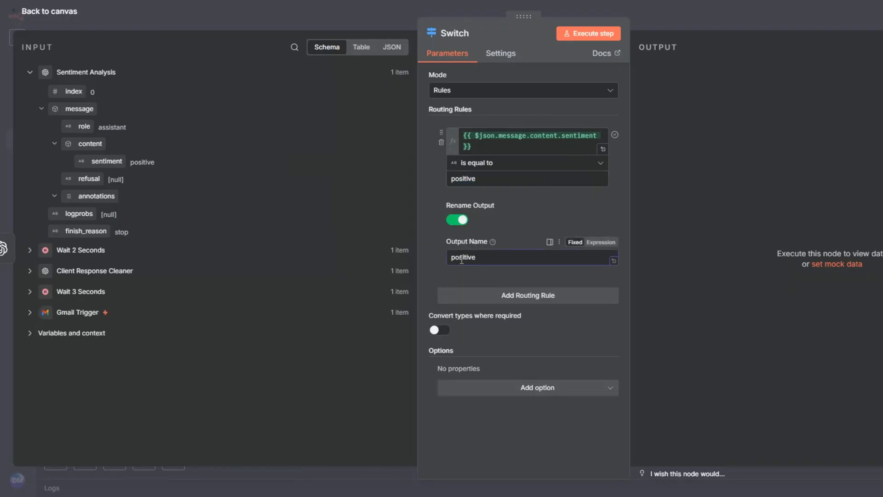
# Add a second rule matching sentiment to neutral, with its output named neutral
pyautogui.click(518, 293)
pyautogui.moveTo(106, 161); pyautogui.dragTo(478, 250)
pyautogui.write('neutral')
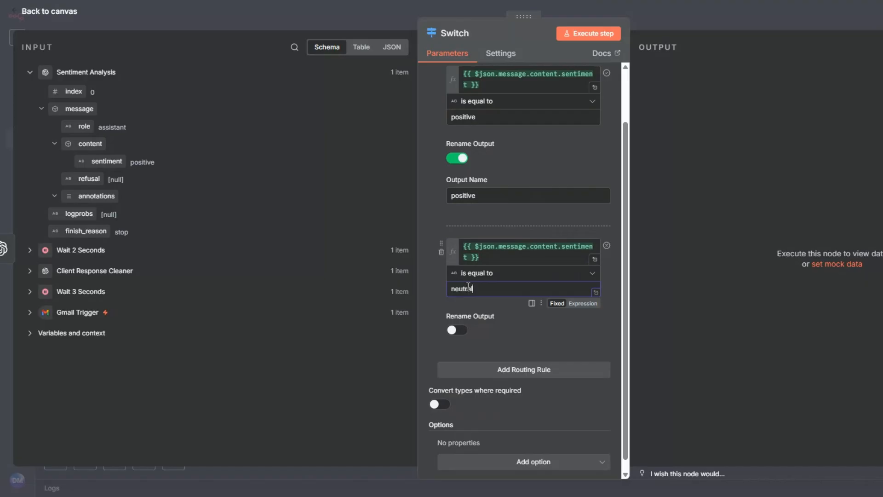
pyautogui.click(464, 333)
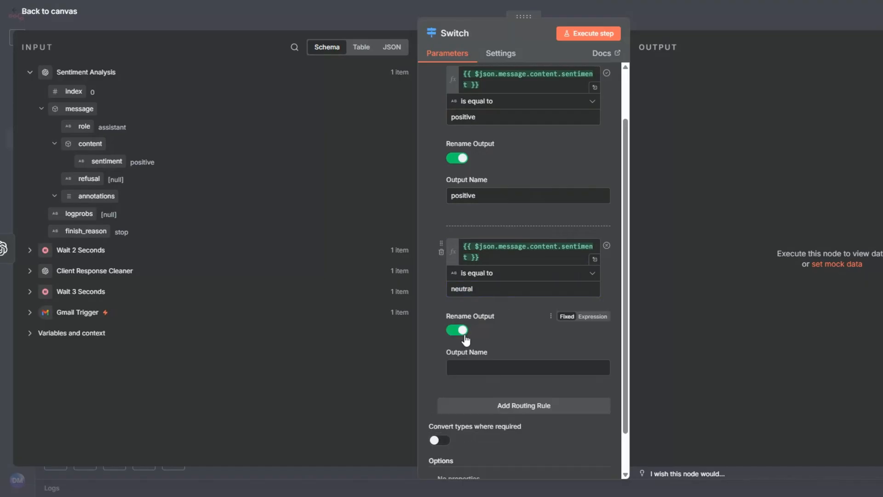
pyautogui.click(479, 364)
pyautogui.write('neutral')
pyautogui.scroll(-2, 513, 366)
# Add a third rule comparing sentiment to negative
pyautogui.click(513, 361)
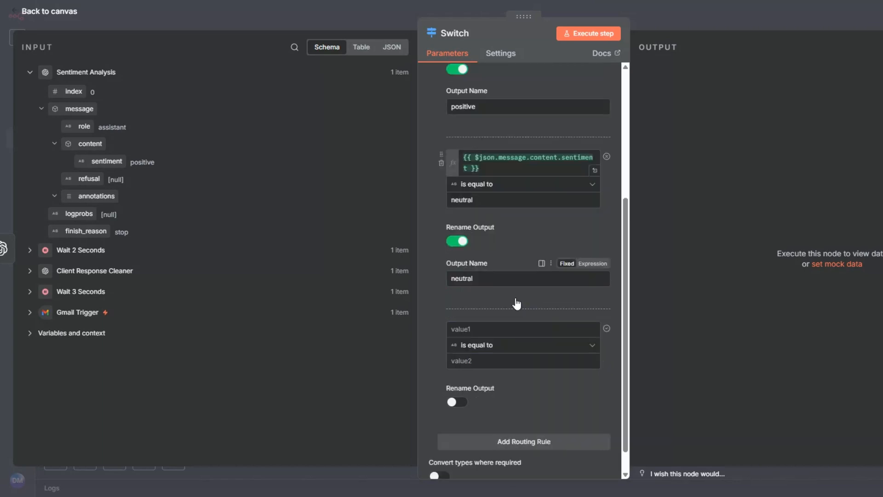
pyautogui.scroll(-2, 517, 304)
pyautogui.moveTo(107, 161); pyautogui.dragTo(463, 244)
pyautogui.click(456, 290)
pyautogui.write('b')
pyautogui.press('BackSpace')
pyautogui.write('negative')
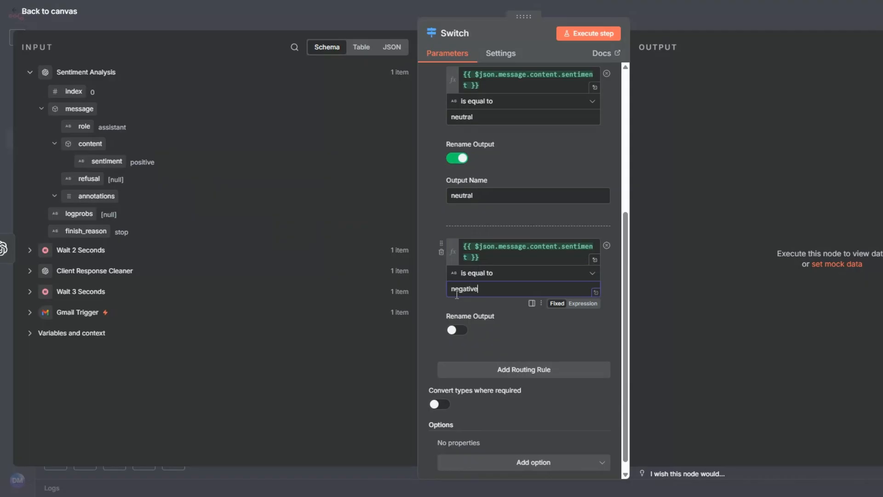
# Name the third output negative and test-run the Switch, which routes the reply to Positive
pyautogui.hotkey('ctrl', 'a')
pyautogui.hotkey('ctrl', 'c')
pyautogui.click(456, 330)
pyautogui.click(470, 367)
pyautogui.hotkey('ctrl', 'v')
pyautogui.click(439, 34)
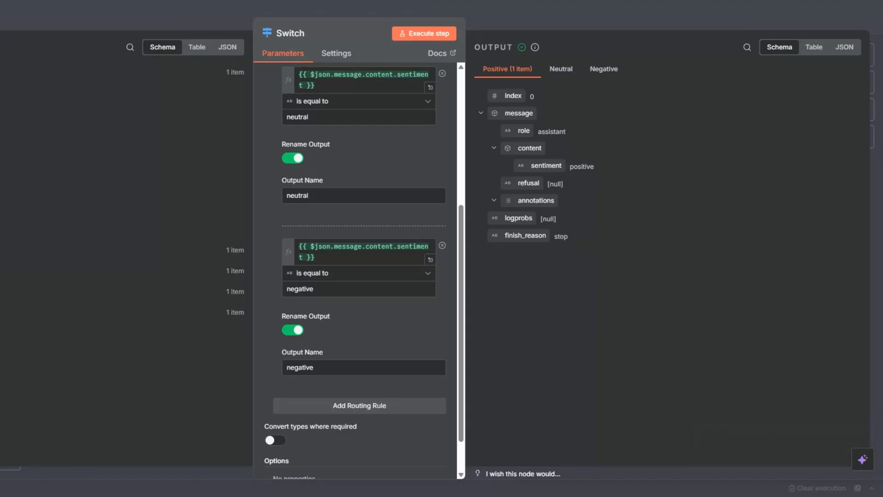
pyautogui.press('Escape')
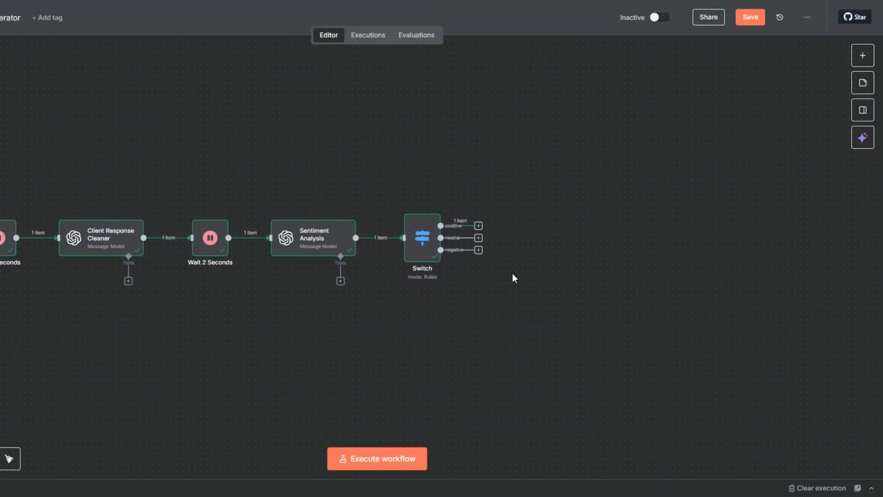
# Add a Wait node on the Switch's positive output with a 4-second wait amount
pyautogui.click(478, 226)
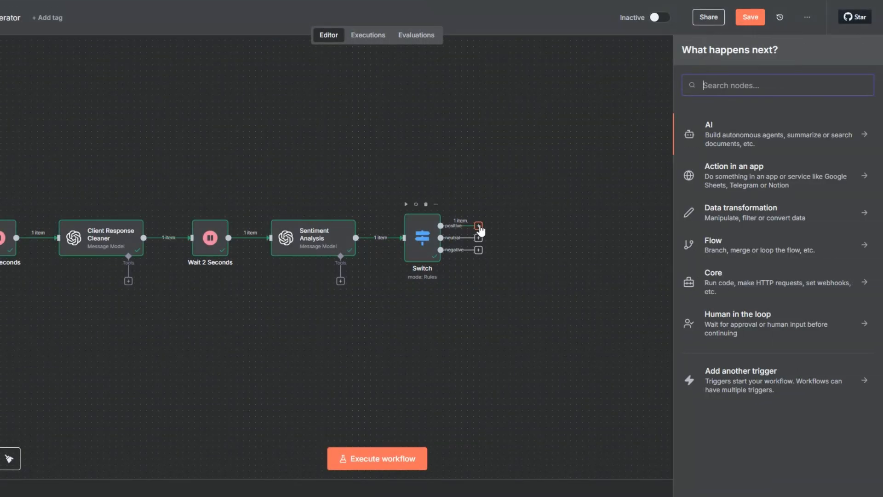
pyautogui.write('wait')
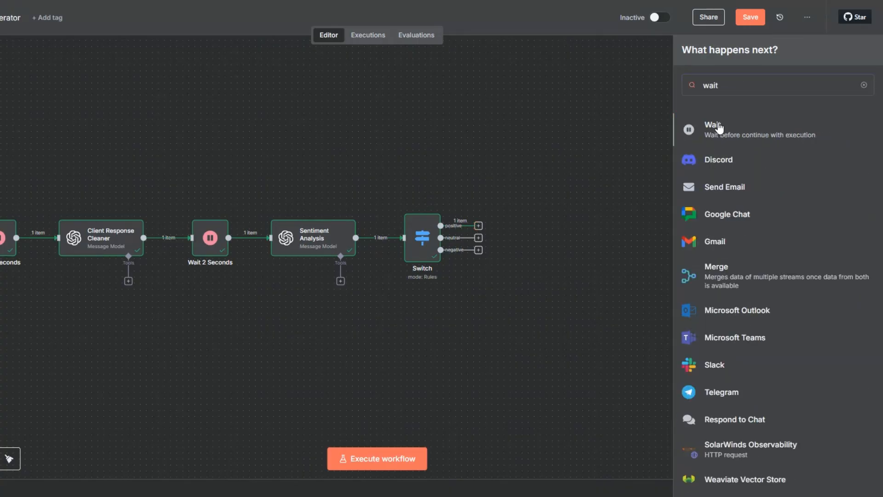
pyautogui.click(698, 138)
pyautogui.moveTo(273, 125); pyautogui.dragTo(269, 128)
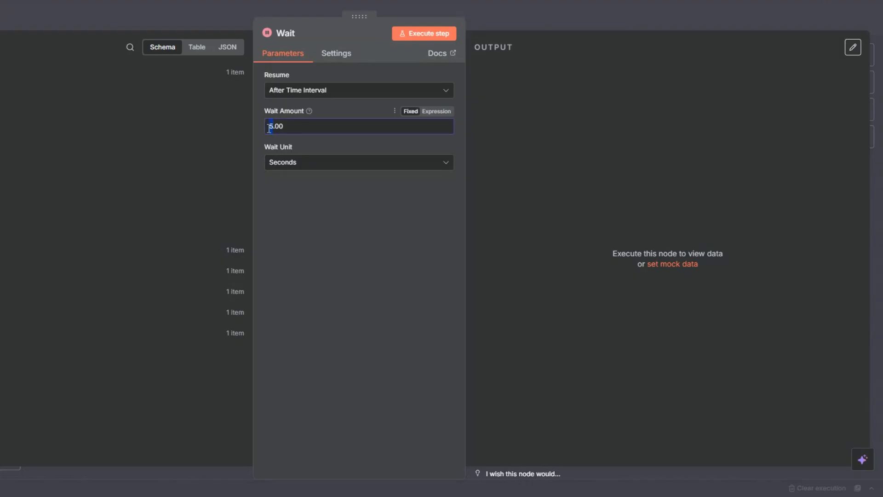
pyautogui.write('4')
pyautogui.press('Escape')
# Rename the Wait node to 'Wait 4 Seconds', nudge it into place, and save the workflow
pyautogui.press('F2')
pyautogui.click(335, 239)
pyautogui.write('4 S')
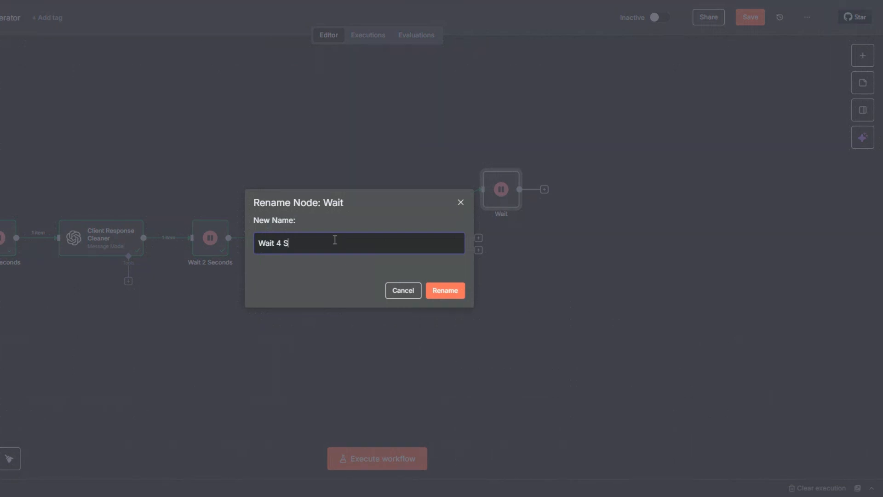
pyautogui.write('econds')
pyautogui.click(435, 287)
pyautogui.moveTo(502, 195); pyautogui.dragTo(514, 195)
pyautogui.click(750, 17)
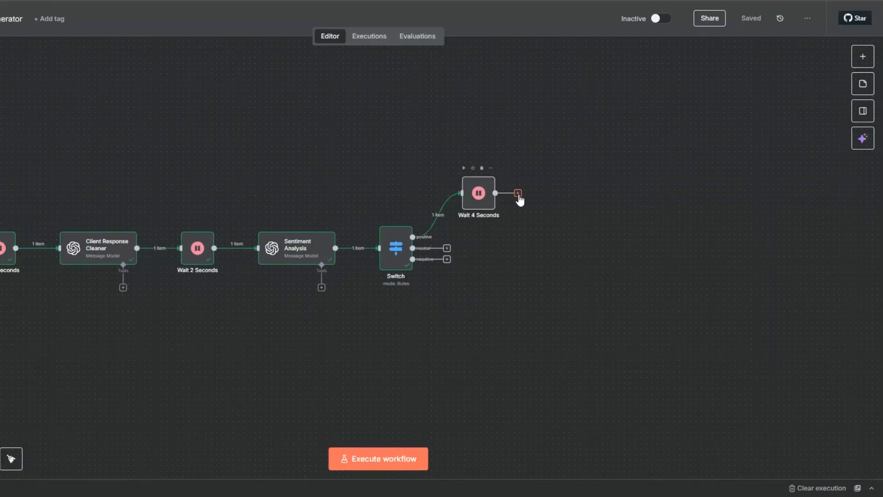
pyautogui.click(518, 194)
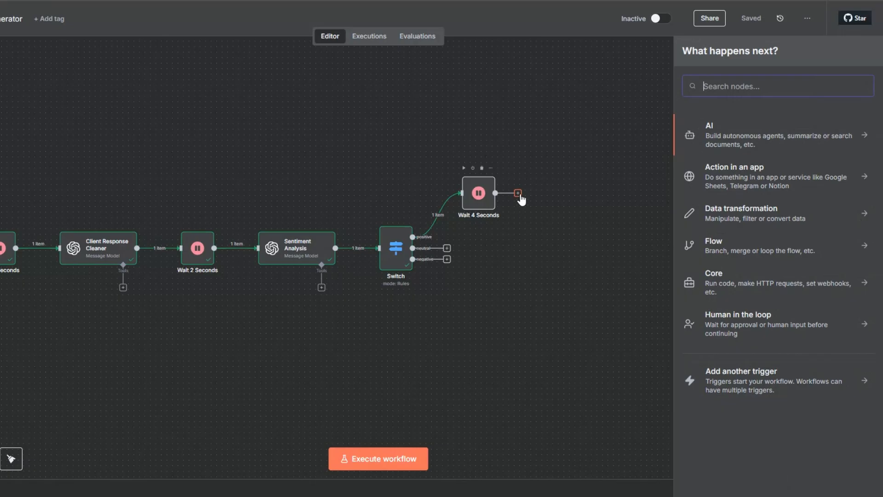
# Add an OpenAI Message a model node after Wait 4 Seconds and run the previous nodes for input
pyautogui.click(714, 128)
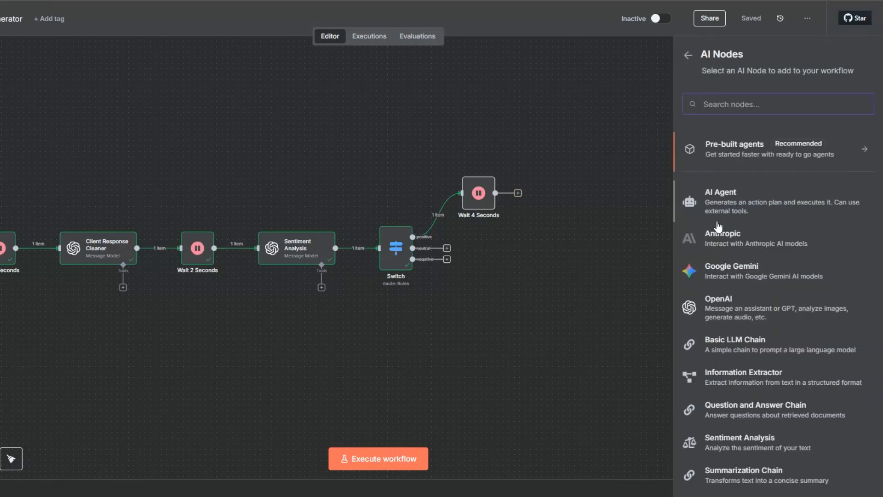
pyautogui.click(721, 303)
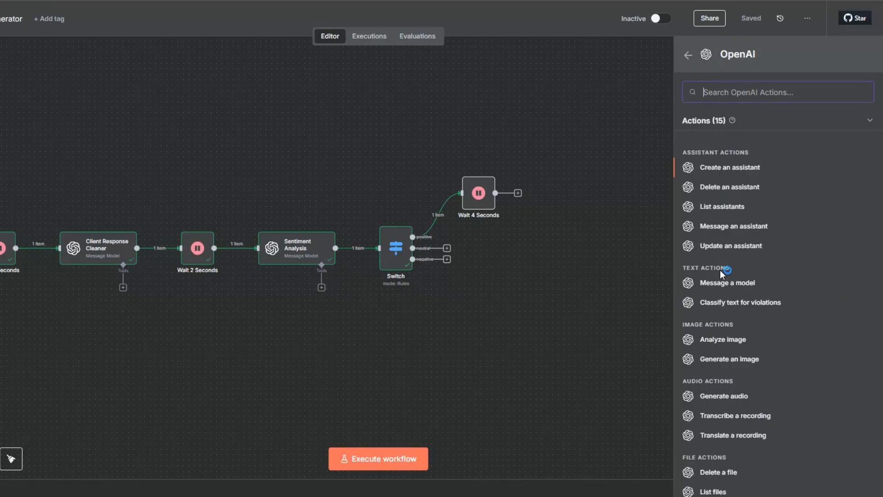
pyautogui.click(713, 281)
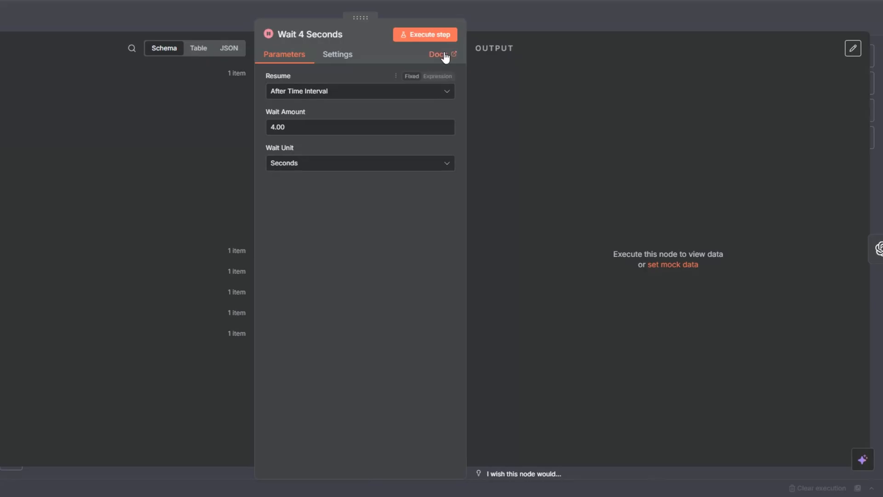
pyautogui.click(439, 37)
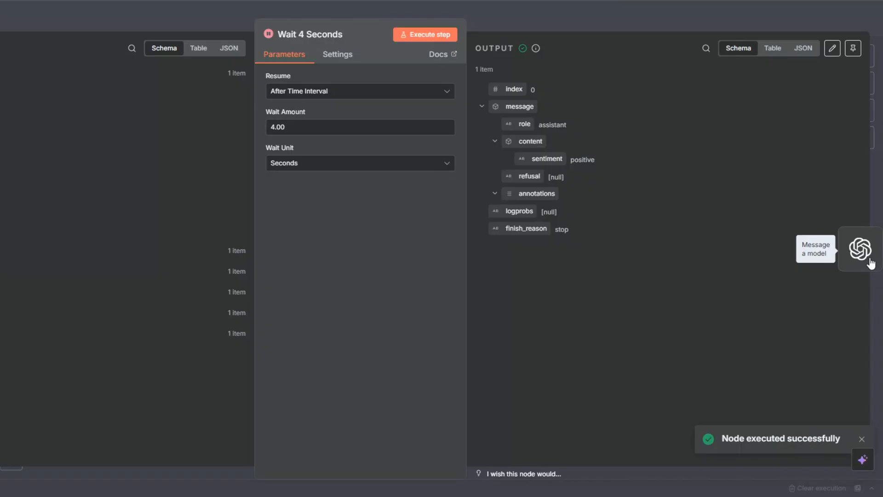
pyautogui.click(870, 259)
# Choose GPT-4.1 and paste the sales follow-up prompt as a System message
pyautogui.click(355, 197)
pyautogui.scroll(-8, 335, 276)
pyautogui.click(322, 306)
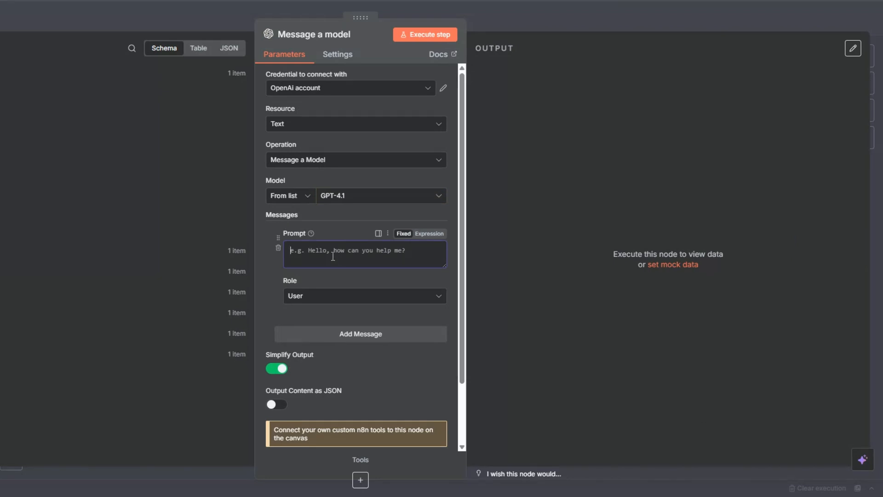
pyautogui.hotkey('ctrl', 'v')
pyautogui.click(322, 296)
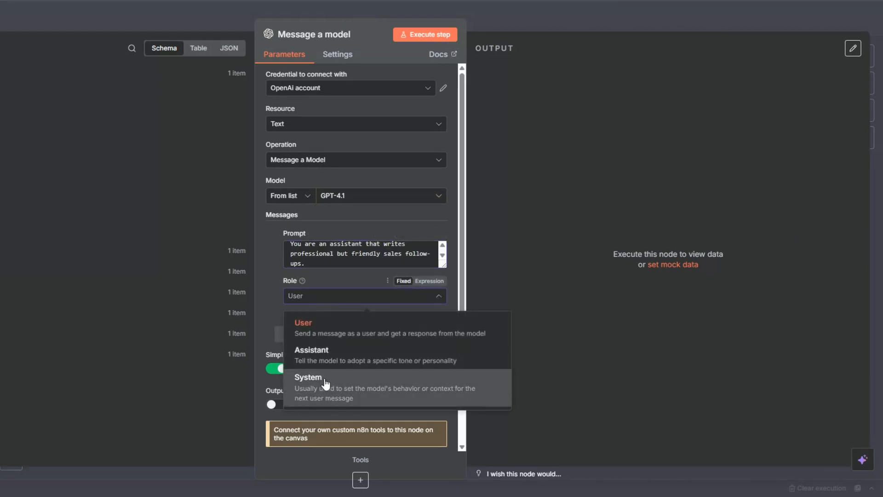
pyautogui.click(325, 379)
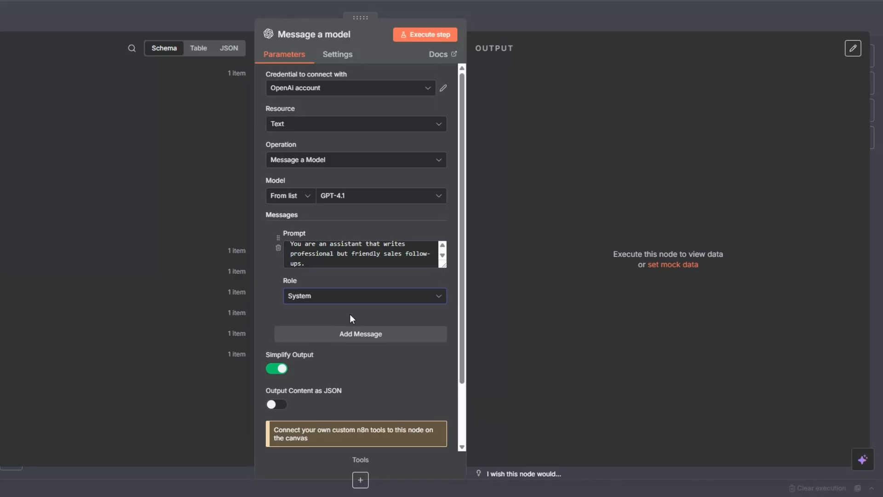
# Add a second message with its prompt in expression mode
pyautogui.click(354, 333)
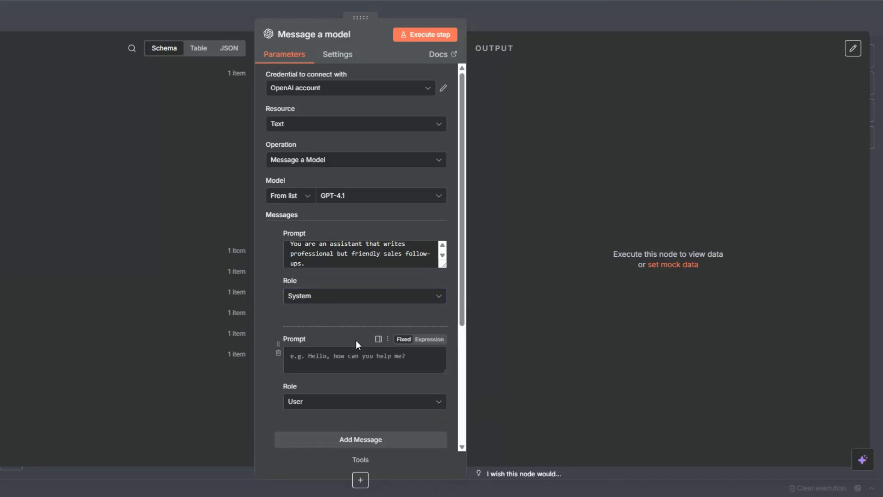
pyautogui.click(429, 339)
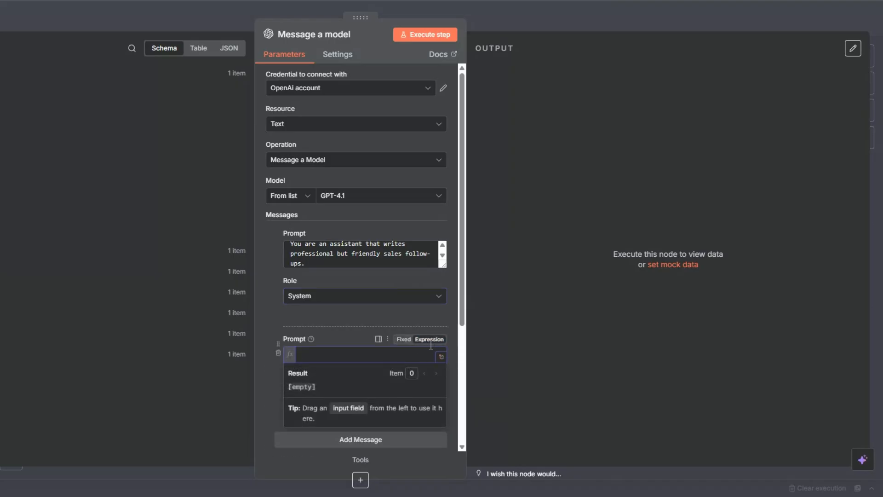
pyautogui.click(442, 360)
# Paste the positive-reply user prompt template into the expression editor
pyautogui.write('The prospect has responded positively and shown interest in automation services.  Input (prospect’s message): "{{ $(\'Wait 2 Seconds\').item.json.message.content.cleaned_reply }}"  Task: 1. Acknowledge their interest. 2. Suggest a clear next step (e.g., scheduling a call, quick demo, or sharing availability). 3. Keep the tone professional, approachable, and concise (no more than 5 sentences). 4. Do not include greetings like "Hi [Prospect\'s Name]" or any placeholders. 5. Do not use any dashes or "—" in the response. 6. Sign off as Denis from Luxe Automation.  Output: A ready-to-send email follow-up message.')
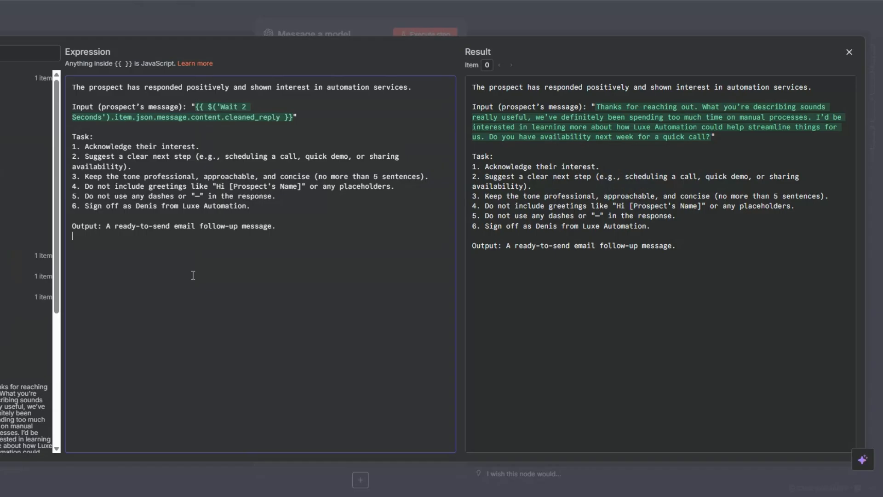
pyautogui.click(303, 118)
pyautogui.press('Escape')
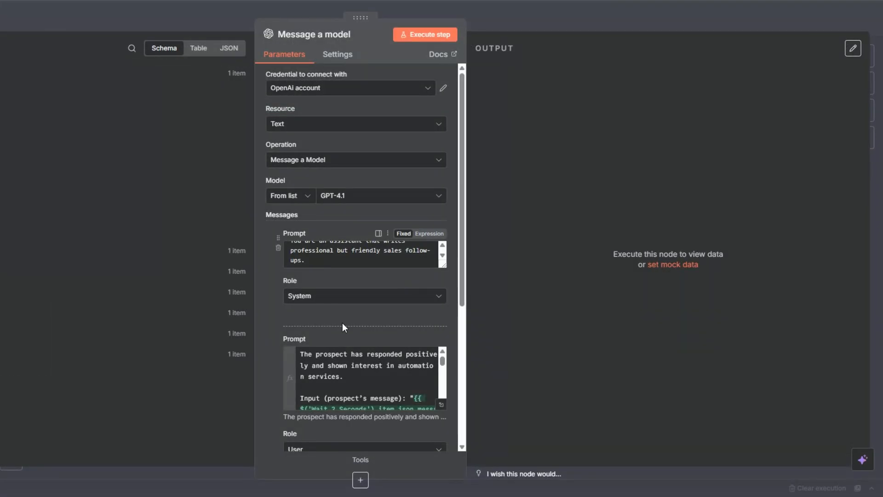
# Turn on JSON output and run the node, producing an email_follow_up draft
pyautogui.scroll(-5, 342, 324)
pyautogui.click(276, 339)
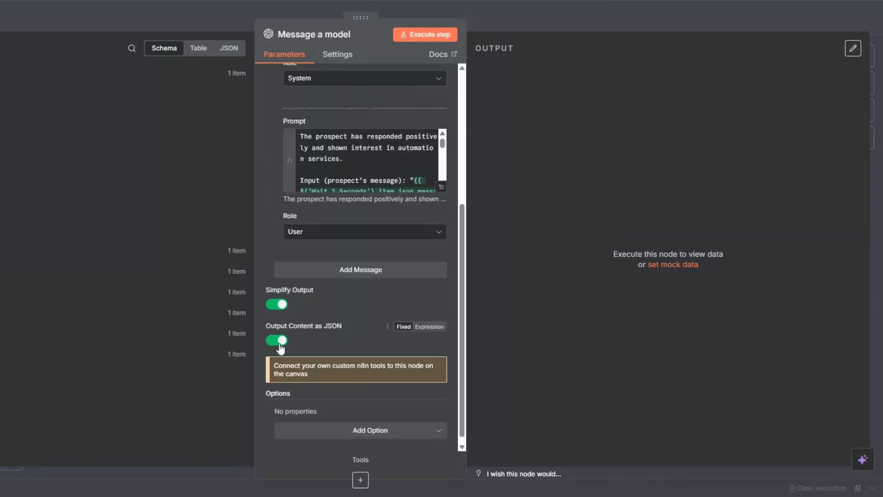
pyautogui.scroll(5, 373, 307)
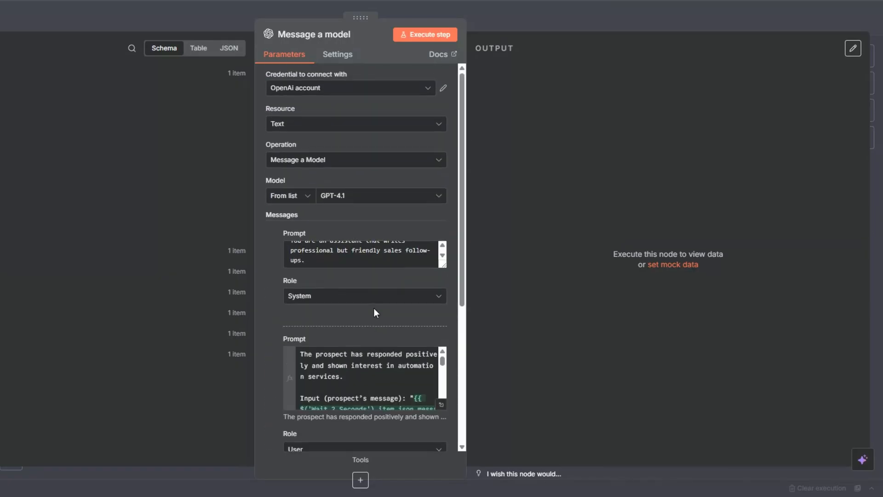
pyautogui.click(423, 36)
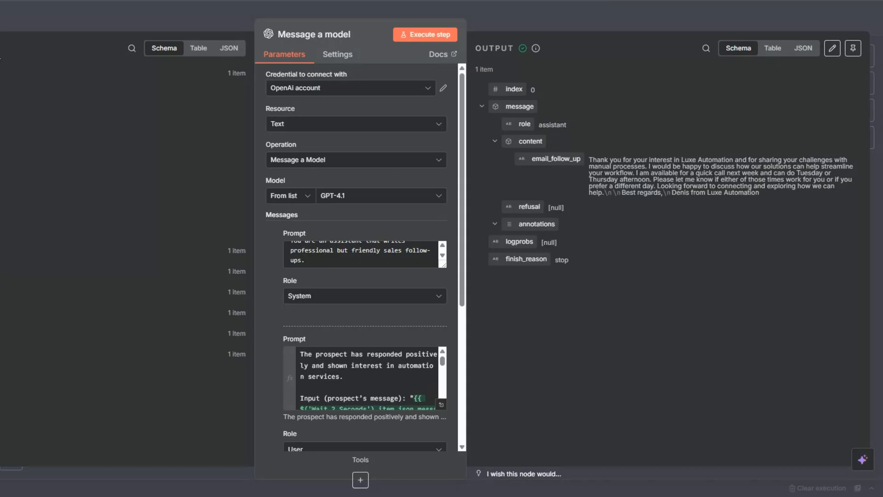
pyautogui.press('Escape')
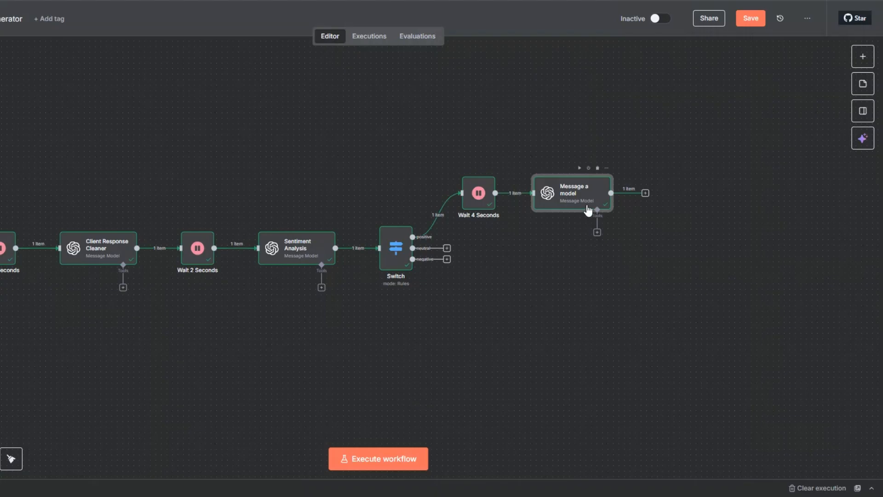
# Save the workflow and rename the model node to Positive Reply
pyautogui.click(747, 21)
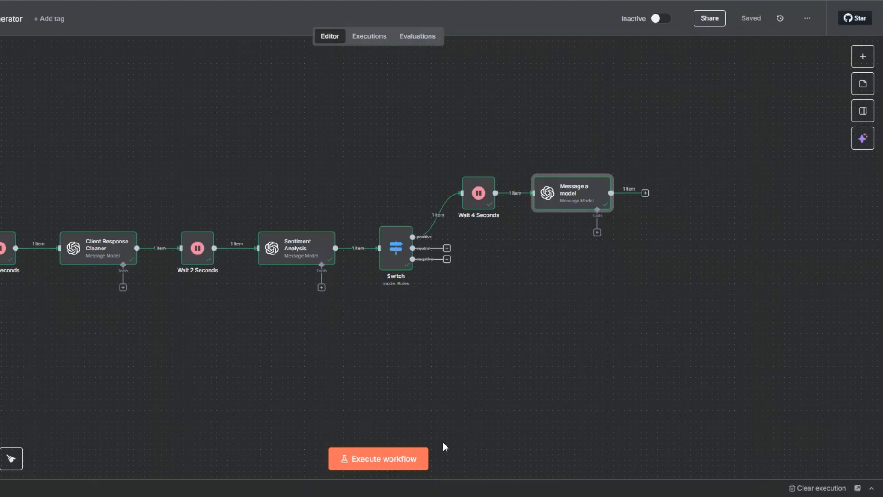
pyautogui.rightClick(571, 206)
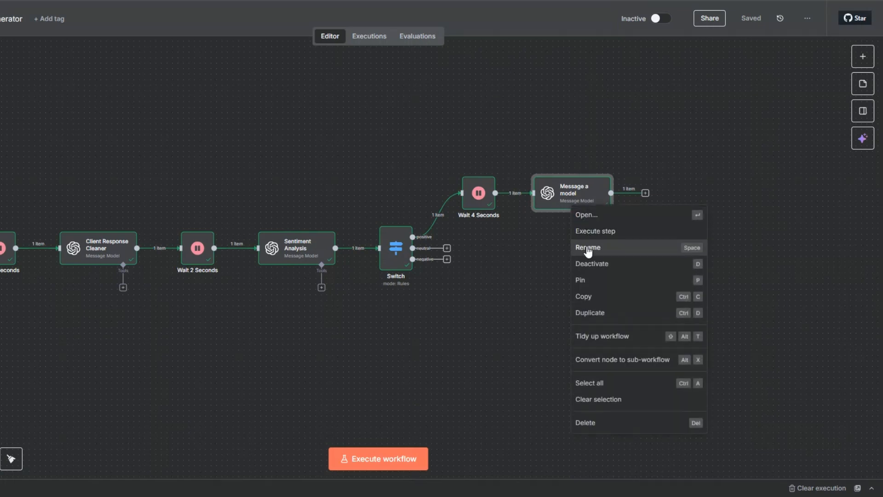
pyautogui.click(564, 212)
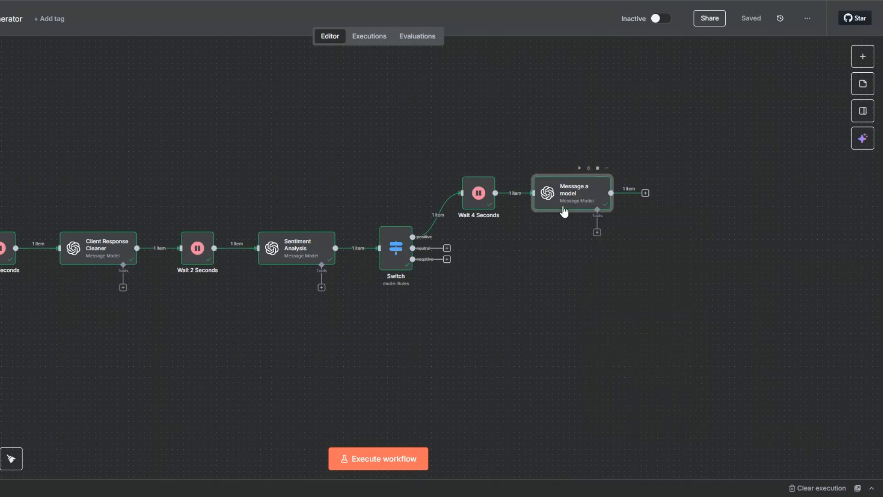
pyautogui.press('F2')
pyautogui.write('Positive Reply')
pyautogui.click(453, 293)
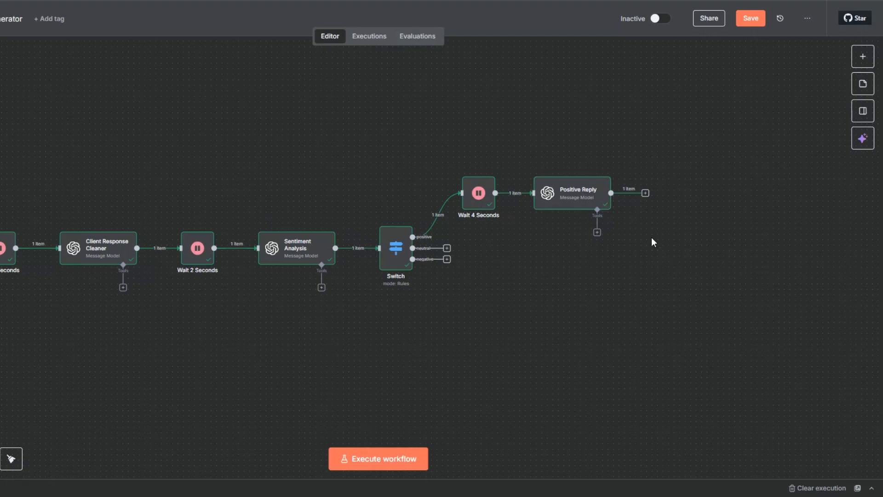
# Add a Wait node after Positive Reply set to 2 seconds
pyautogui.click(645, 193)
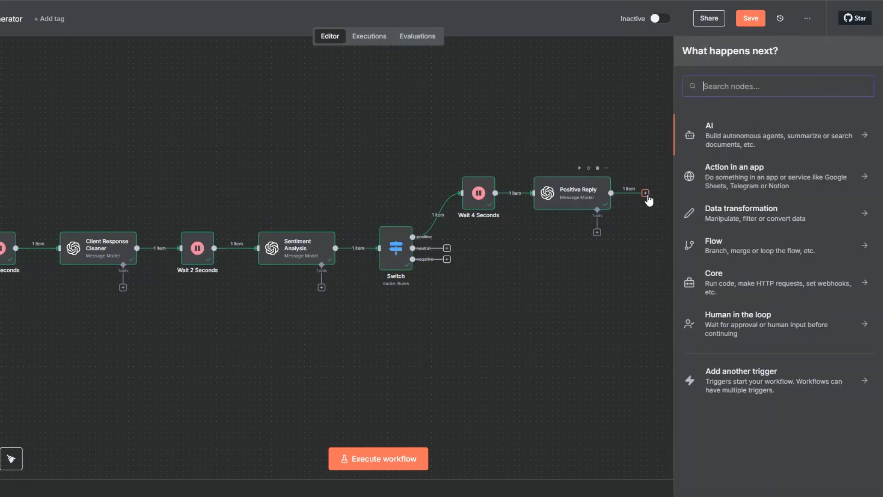
pyautogui.write('wa')
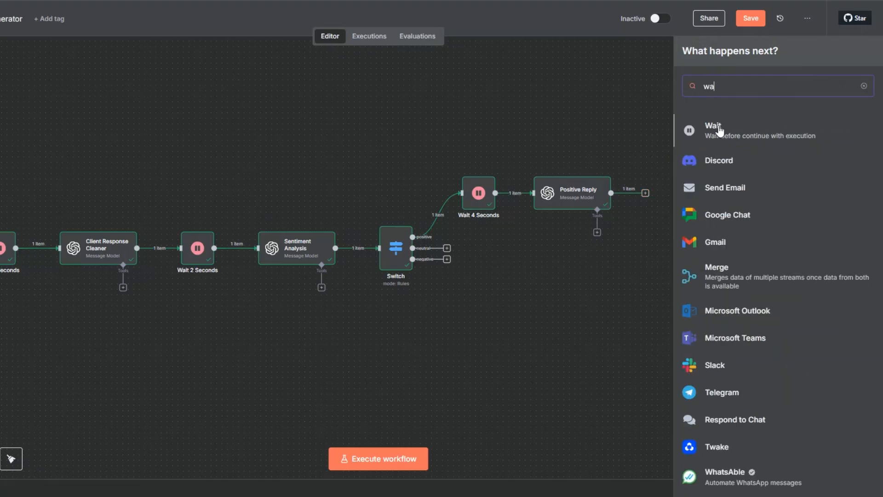
pyautogui.press('Return')
pyautogui.moveTo(275, 127); pyautogui.dragTo(266, 129)
pyautogui.write('2')
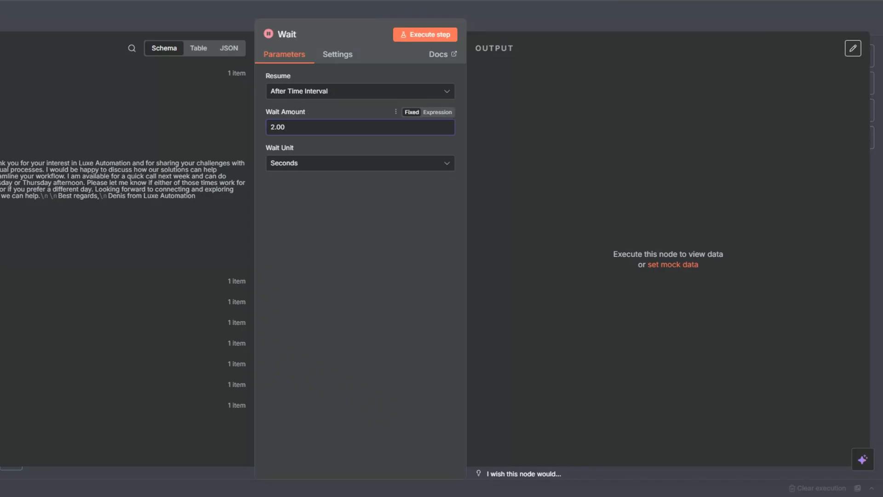
pyautogui.click(4, 19)
# Add a Gmail Reply to a message node after the Wait and open its settings
pyautogui.click(711, 193)
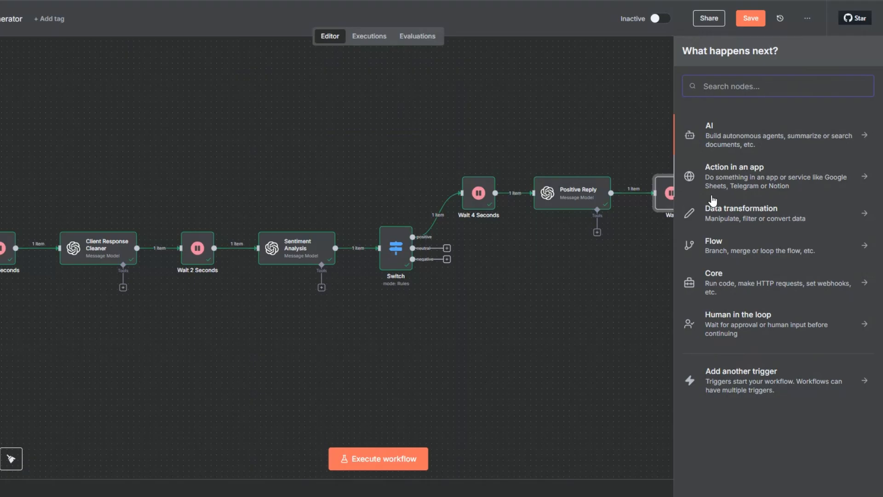
pyautogui.write('gmail')
pyautogui.click(723, 124)
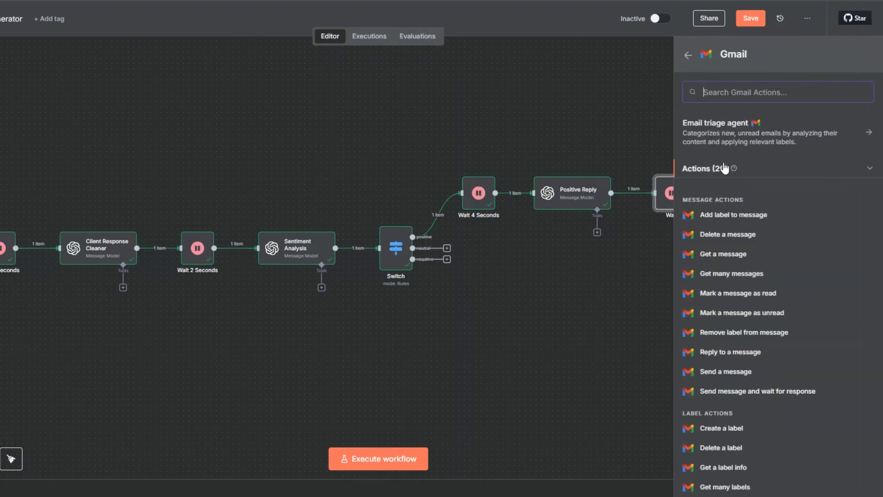
pyautogui.click(722, 348)
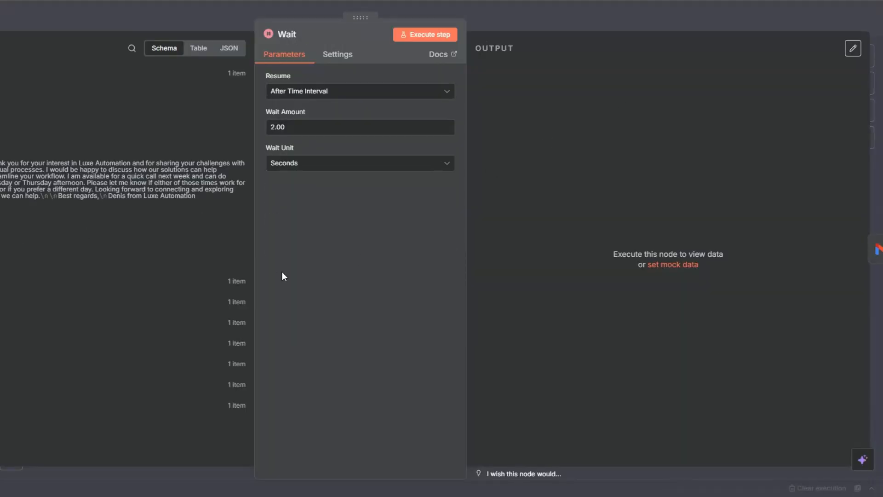
pyautogui.click(435, 38)
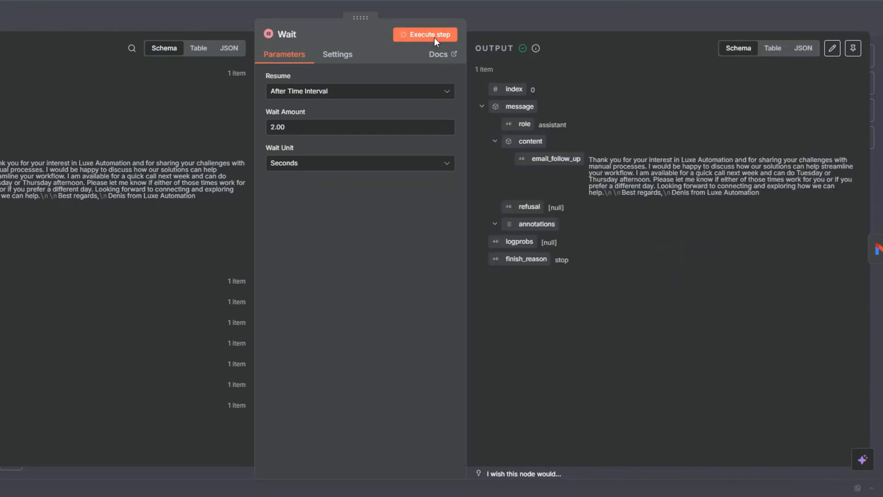
pyautogui.click(876, 249)
pyautogui.click(302, 194)
pyautogui.scroll(-1, 123, 267)
# Map the Gmail Trigger id to Message ID, use Text email type, and fill Message with email_follow_up
pyautogui.click(78, 407)
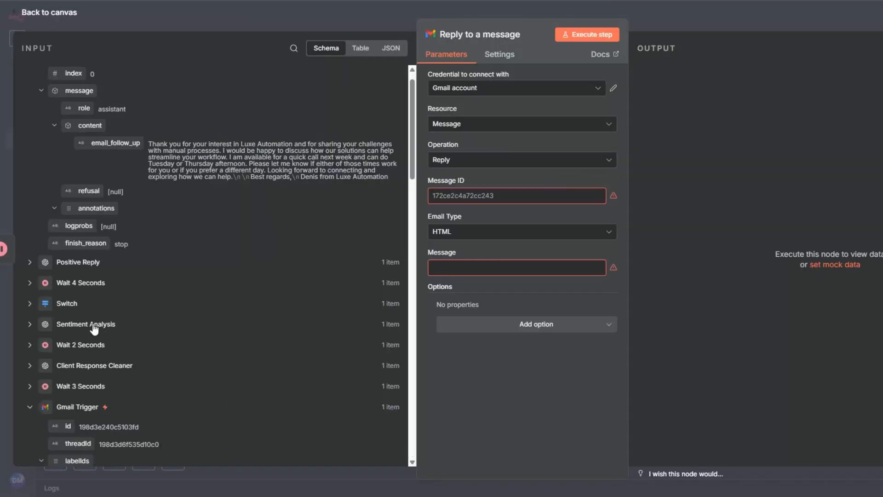
pyautogui.scroll(-5, 93, 327)
pyautogui.moveTo(64, 317); pyautogui.dragTo(475, 195)
pyautogui.click(458, 243)
pyautogui.click(462, 274)
pyautogui.scroll(6, 230, 243)
pyautogui.moveTo(115, 162); pyautogui.dragTo(478, 279)
pyautogui.click(523, 407)
# Turn off Append n8n Attribution and run the reply step successfully
pyautogui.click(404, 40)
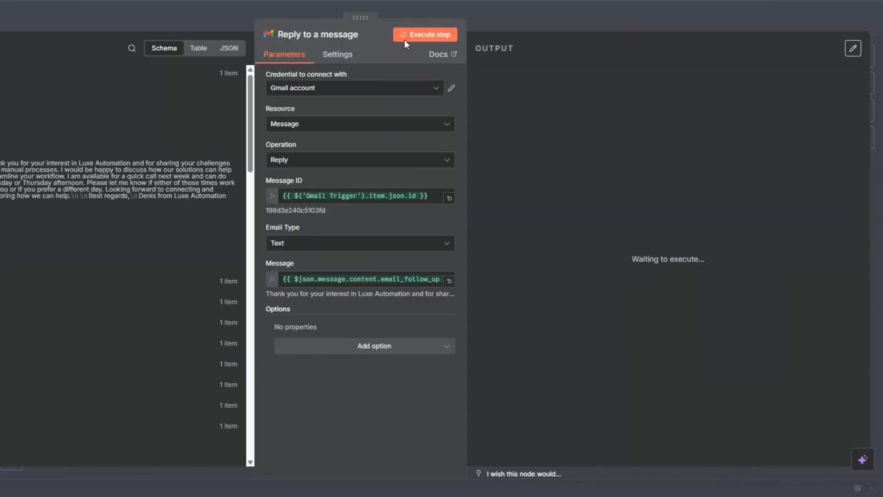
pyautogui.click(374, 350)
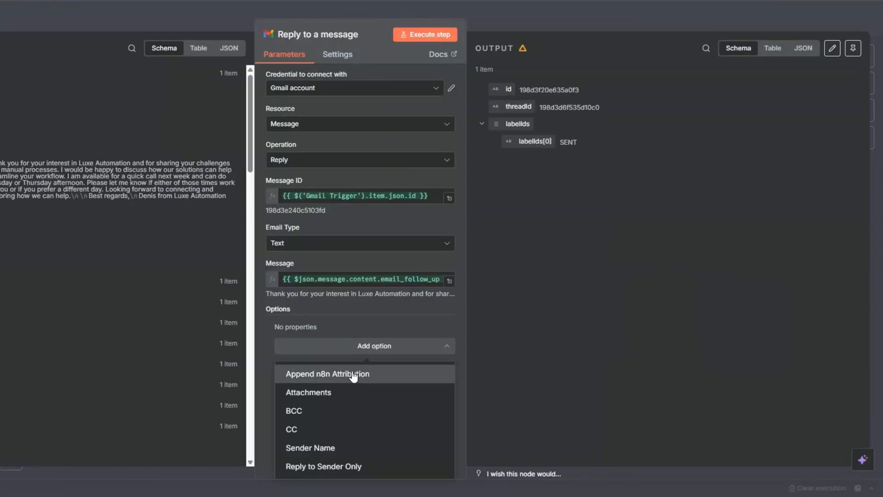
pyautogui.click(355, 370)
pyautogui.click(293, 344)
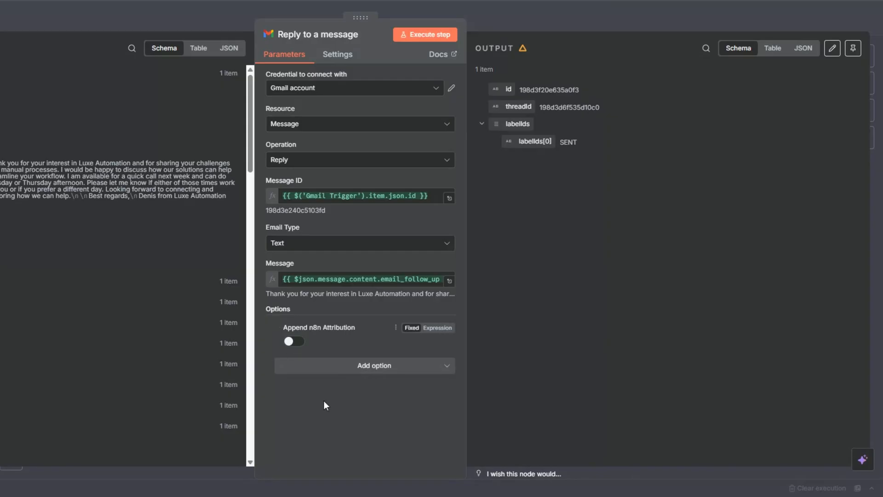
pyautogui.click(426, 34)
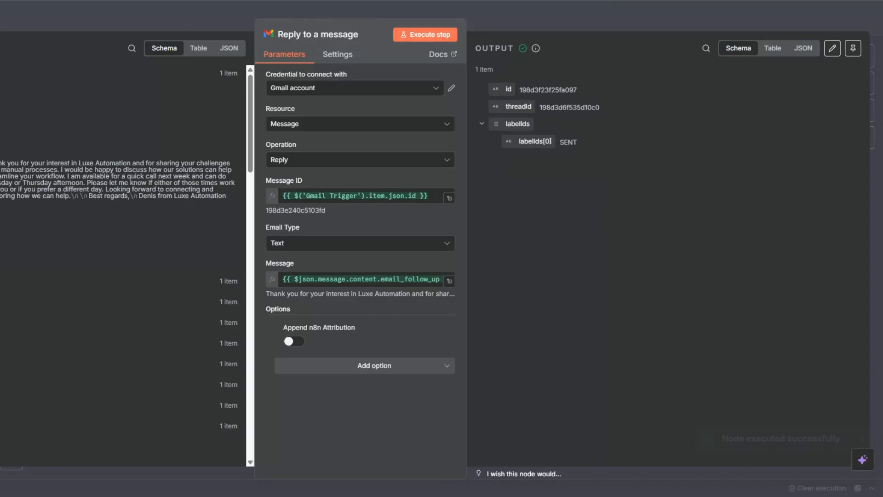
pyautogui.press('Escape')
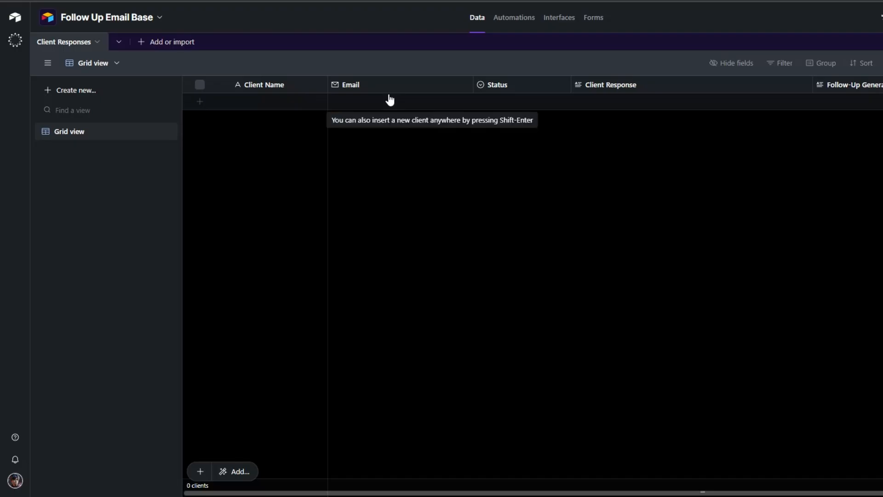
# Add a blank client row to the Client Responses table in Follow Up Email Base
pyautogui.click(506, 101)
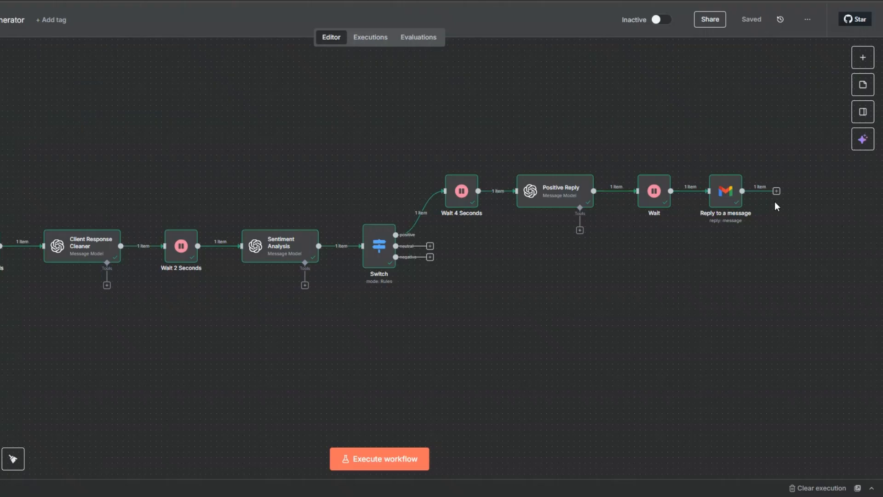
# Add an Airtable 'Create a record' step after Reply to a message
pyautogui.click(776, 191)
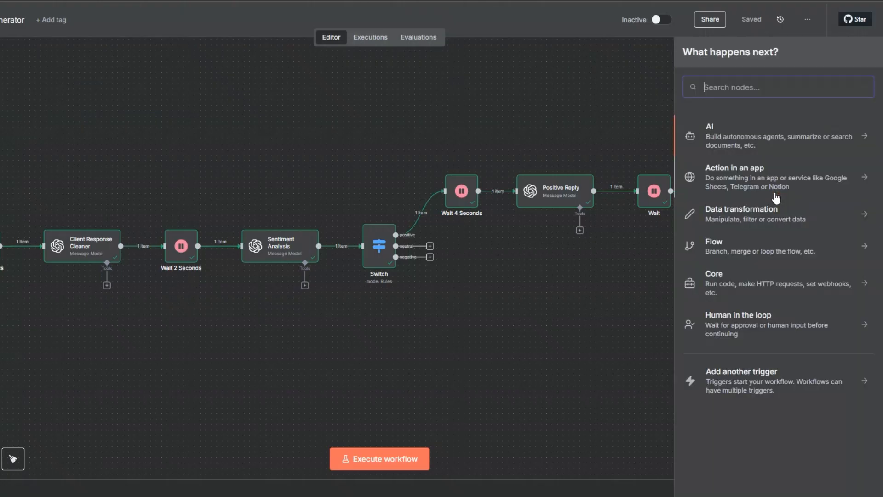
pyautogui.write('airt')
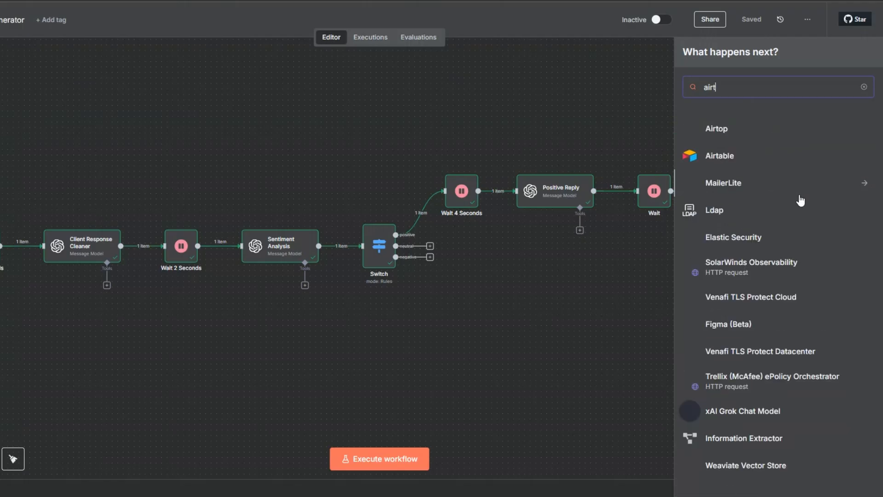
pyautogui.click(721, 157)
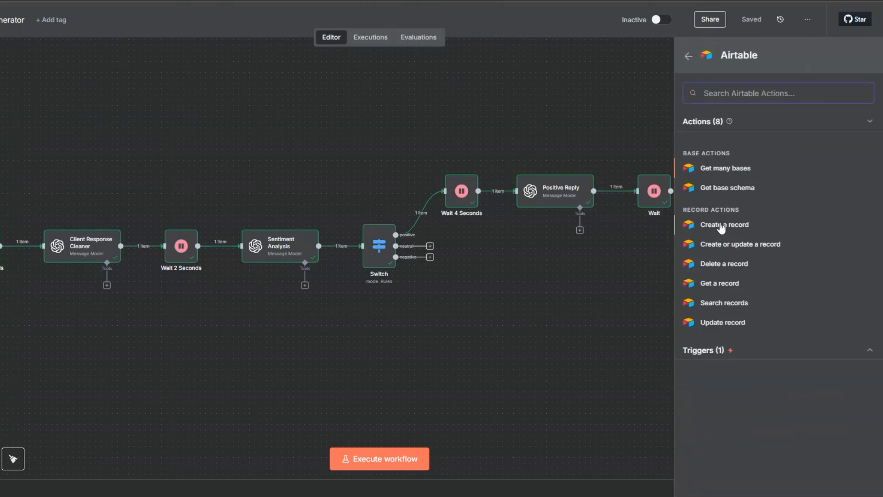
pyautogui.click(721, 225)
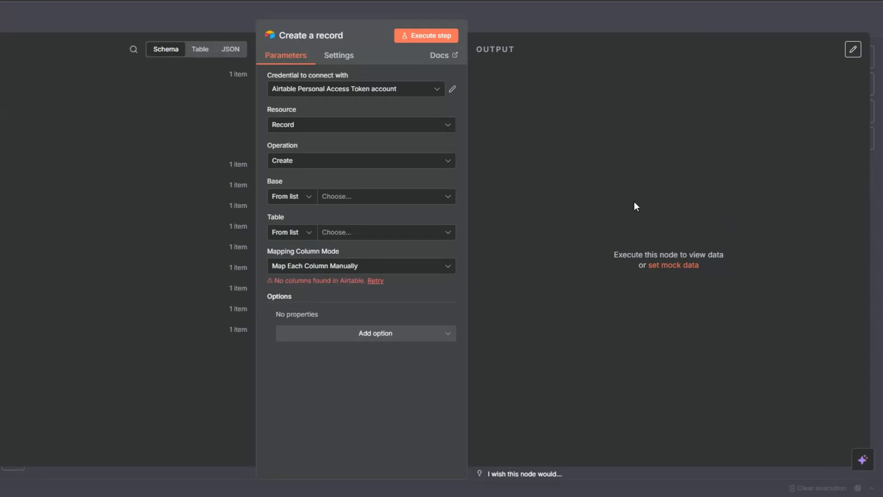
# Keep the existing Airtable credential and target Follow Up Email Base's Client Responses table
pyautogui.click(329, 90)
pyautogui.click(295, 148)
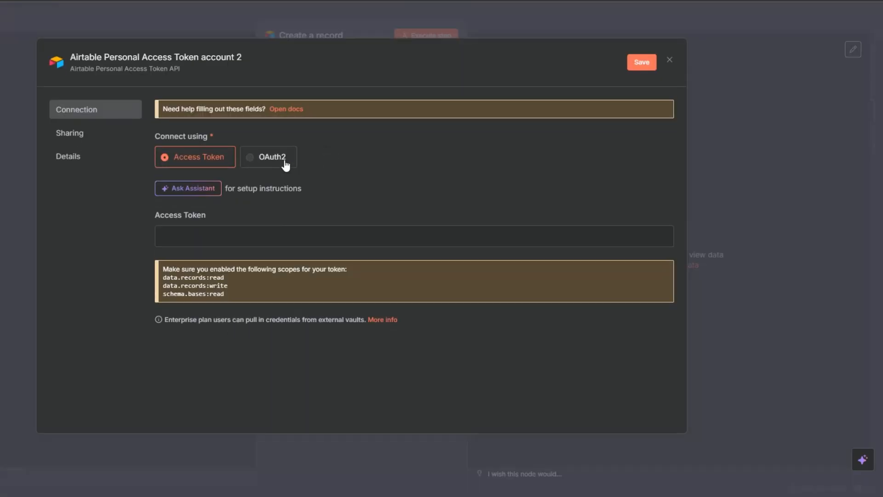
pyautogui.click(260, 244)
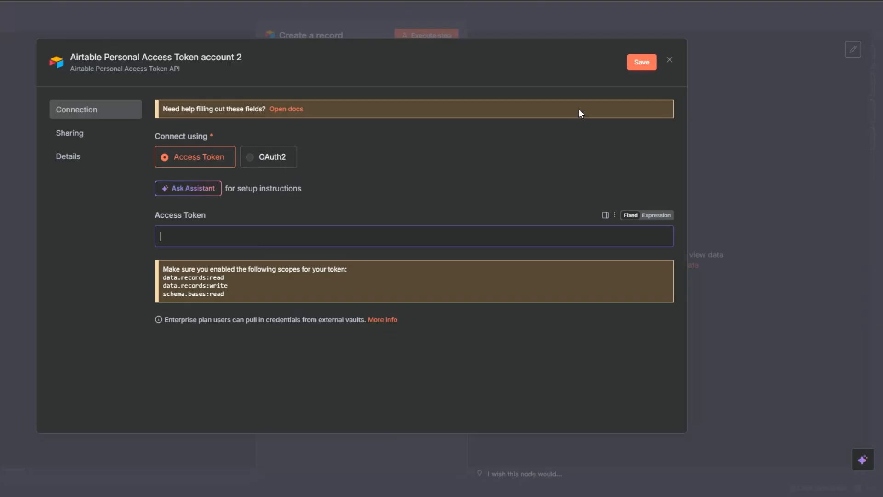
pyautogui.click(670, 64)
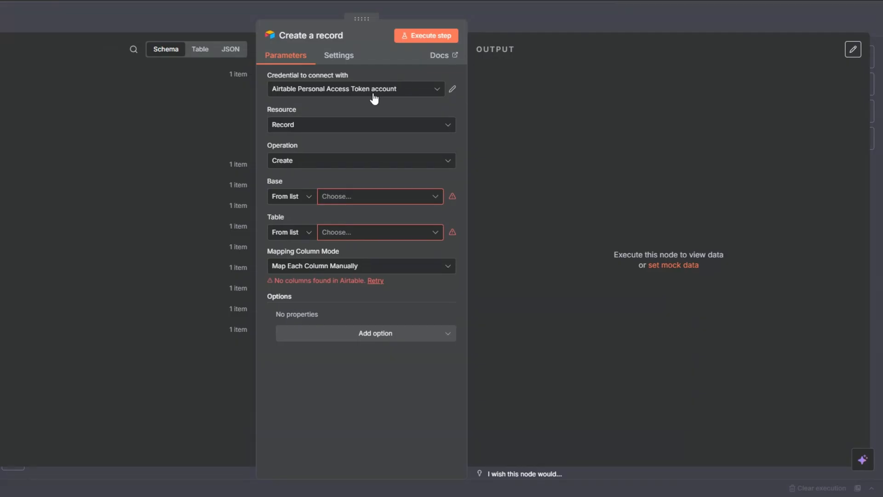
pyautogui.click(363, 198)
pyautogui.scroll(-2, 335, 339)
pyautogui.click(335, 352)
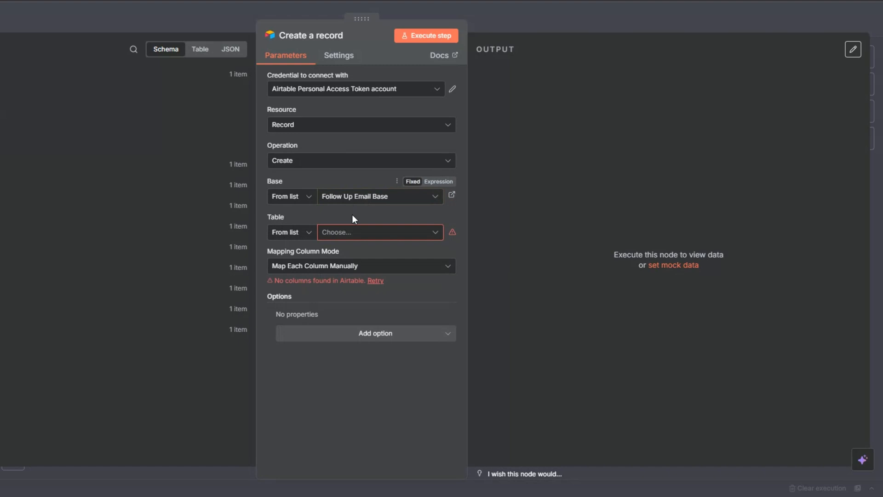
pyautogui.click(355, 232)
pyautogui.click(334, 279)
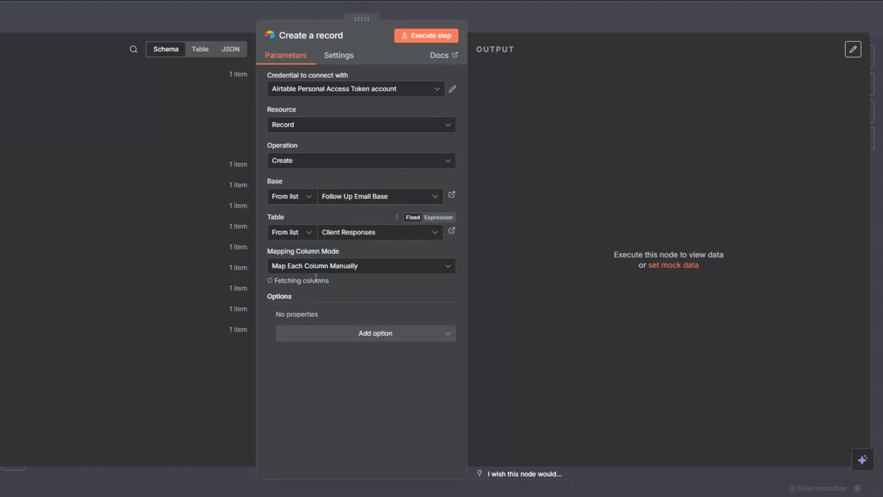
pyautogui.scroll(-3, 317, 266)
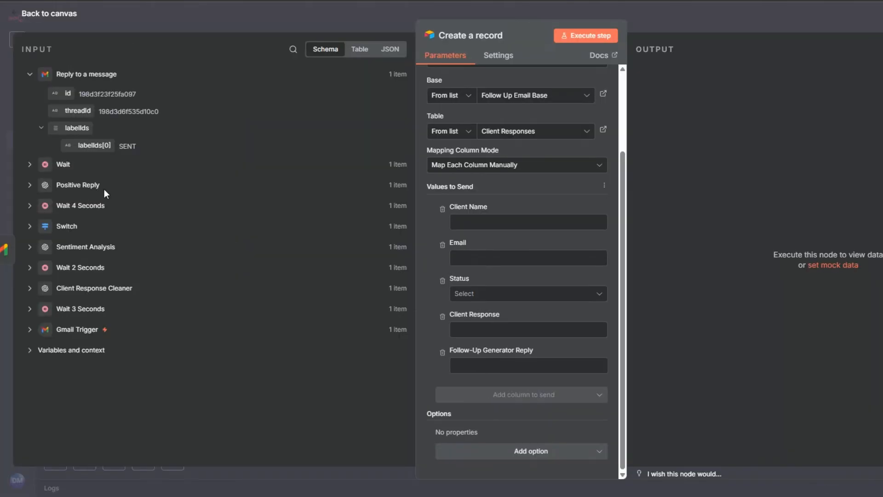
# Map the client's name and email address into the record, and set Status to Positive
pyautogui.click(30, 329)
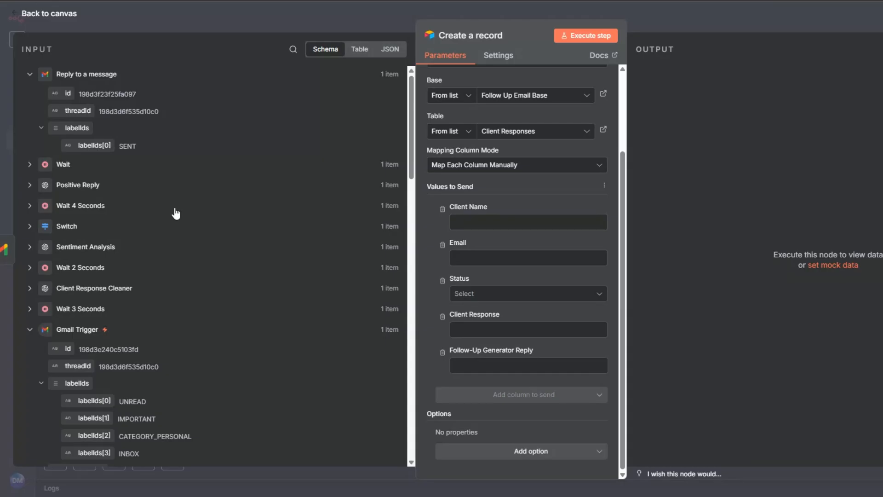
pyautogui.scroll(-5, 178, 210)
pyautogui.scroll(-15, 177, 210)
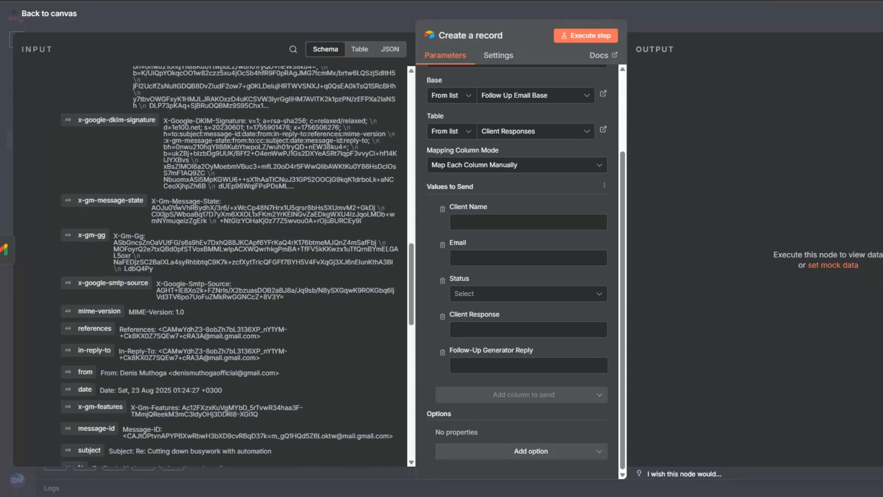
pyautogui.scroll(-5, 177, 209)
pyautogui.moveTo(113, 305); pyautogui.dragTo(479, 227)
pyautogui.moveTo(119, 289); pyautogui.dragTo(467, 279)
pyautogui.click(476, 340)
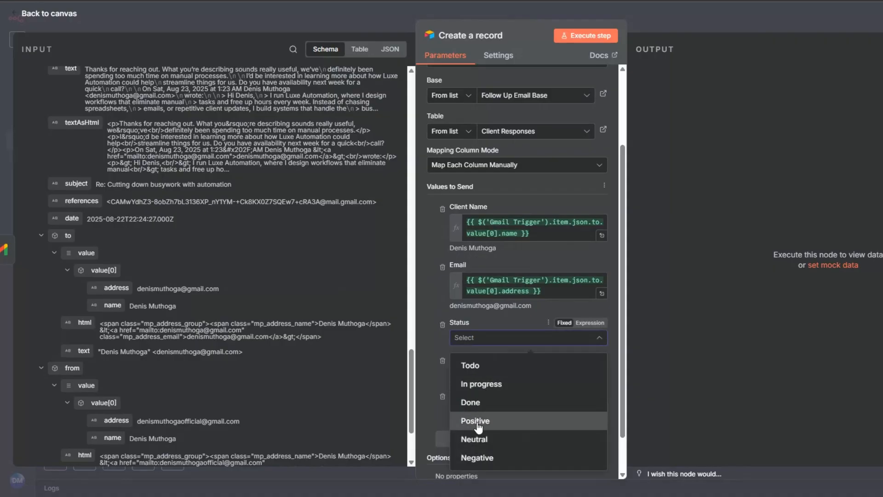
pyautogui.click(478, 420)
# Map the response text into Client Response and email_follow_up into Follow-Up Generator Reply, then run it
pyautogui.click(460, 371)
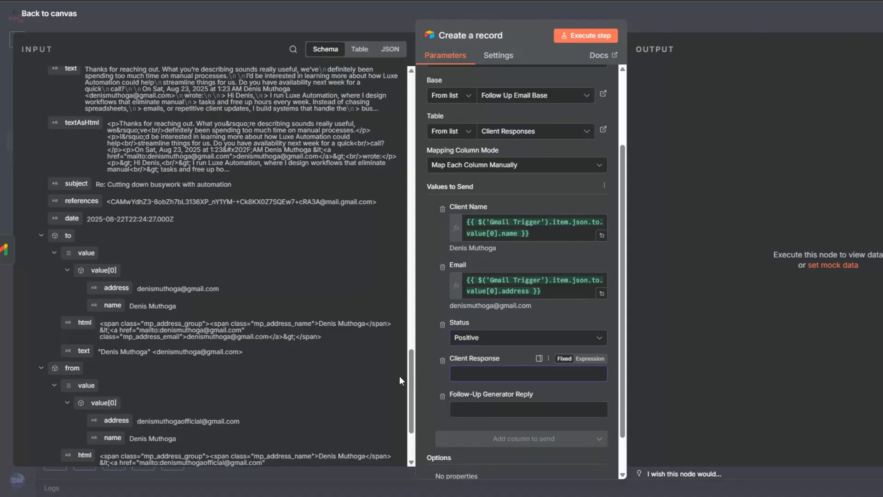
pyautogui.scroll(1, 223, 291)
pyautogui.scroll(5, 222, 292)
pyautogui.moveTo(71, 231); pyautogui.dragTo(462, 374)
pyautogui.click(427, 333)
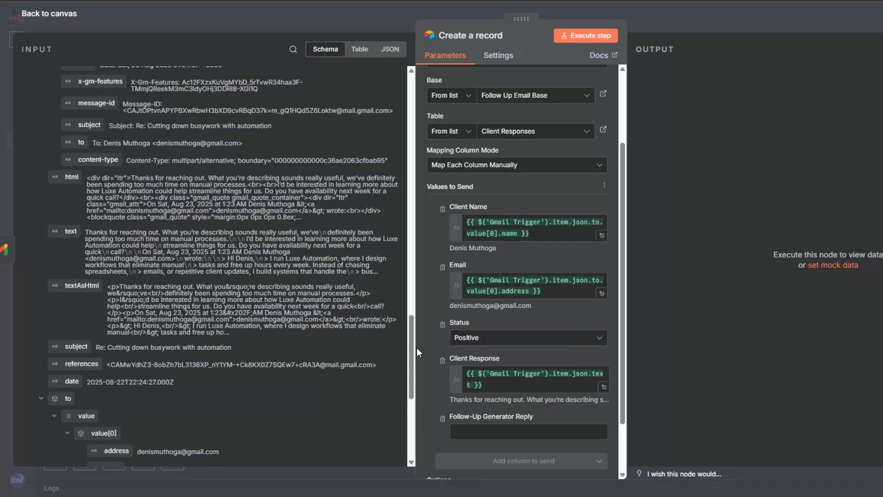
pyautogui.moveTo(412, 349); pyautogui.dragTo(412, 75)
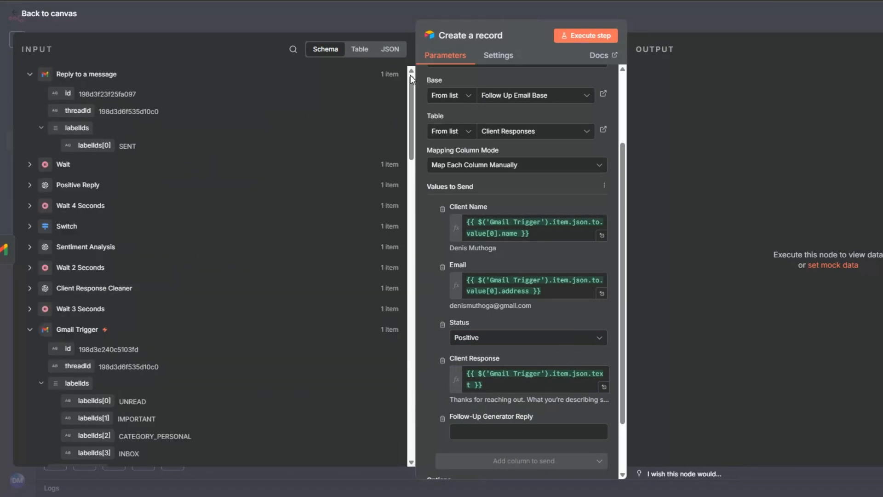
pyautogui.click(29, 185)
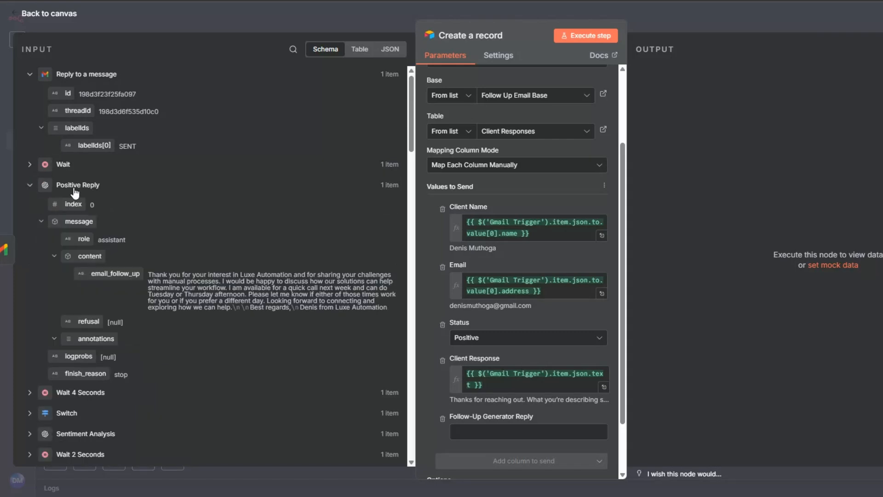
pyautogui.click(29, 165)
pyautogui.moveTo(131, 251); pyautogui.dragTo(464, 430)
pyautogui.moveTo(300, 407); pyautogui.dragTo(301, 408)
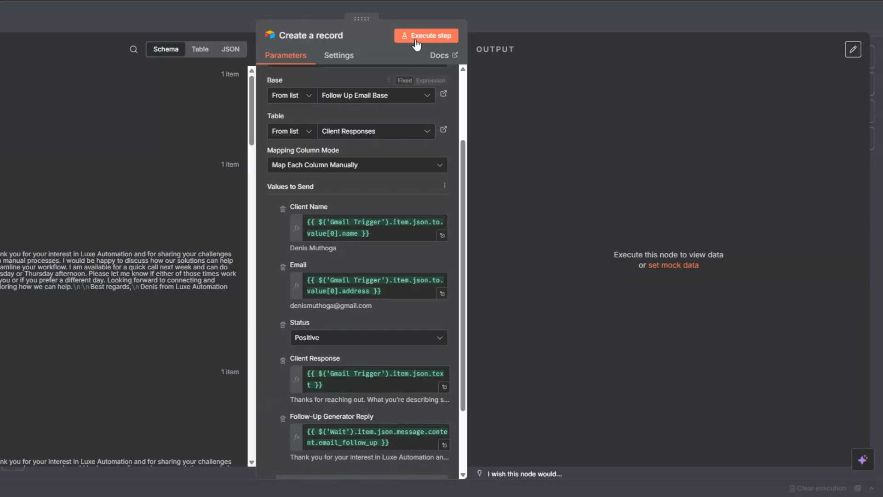
pyautogui.click(417, 41)
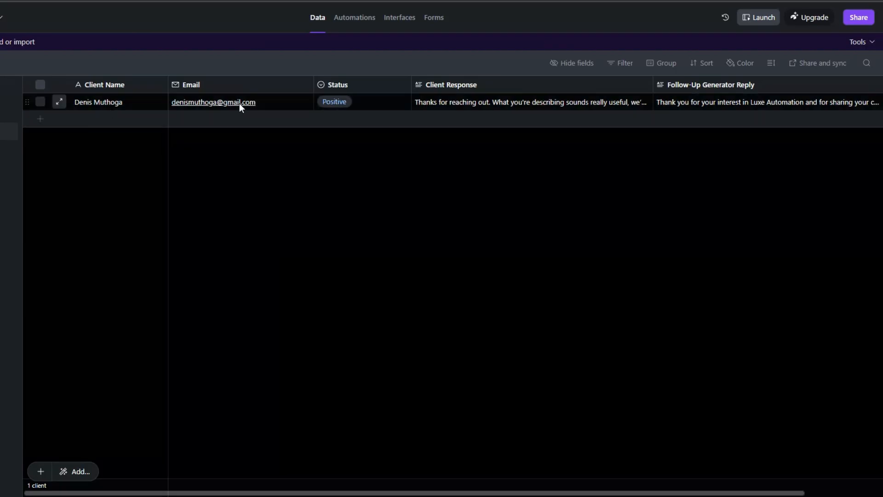
# Inspect the new Positive record's Client Response and Follow-Up Generator Reply cells in Airtable
pyautogui.click(452, 108)
pyautogui.click(715, 104)
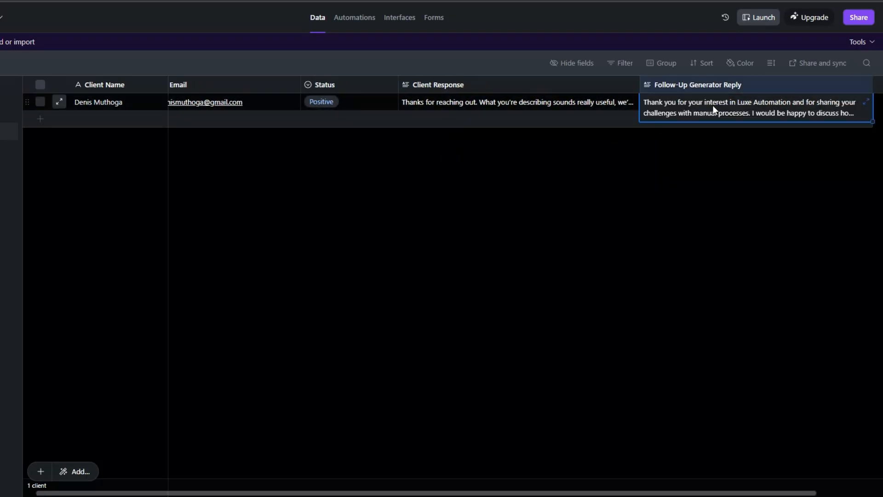
pyautogui.click(669, 179)
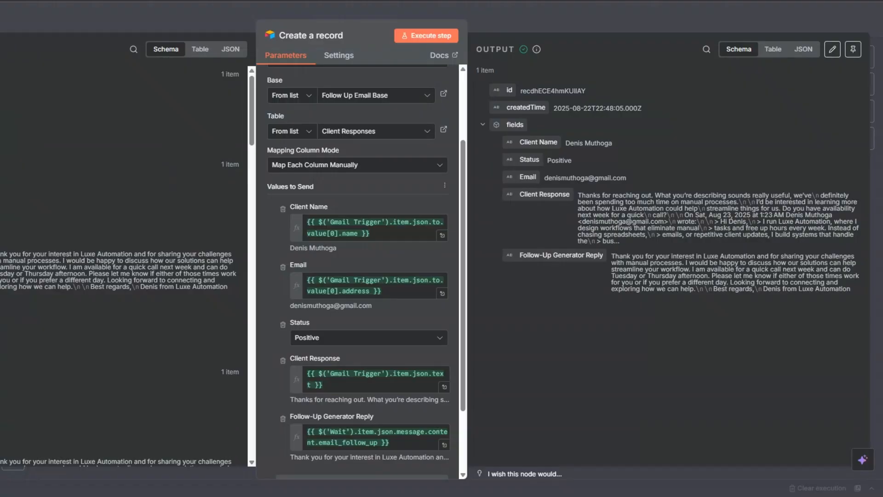
# Close the Create a record node to view the positive branch on the canvas
pyautogui.press('Escape')
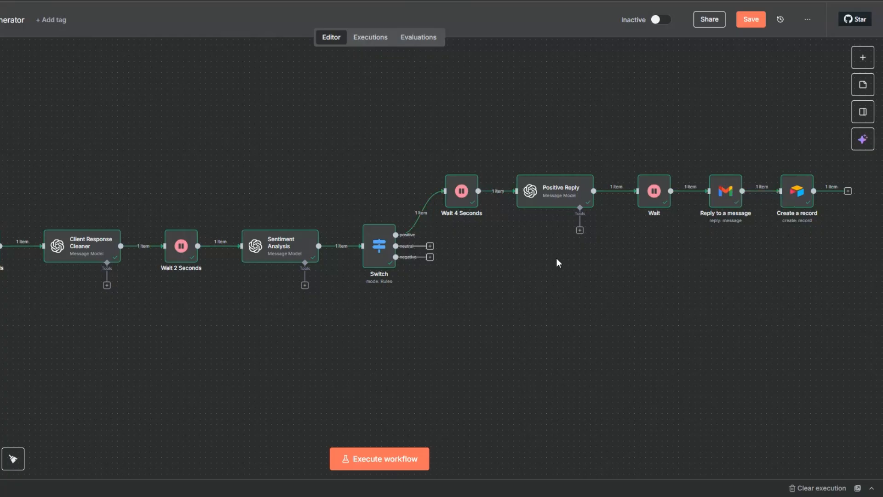
# Duplicate the five-node reply chain and connect the copy to the Switch's neutral output
pyautogui.moveTo(456, 223); pyautogui.dragTo(824, 250)
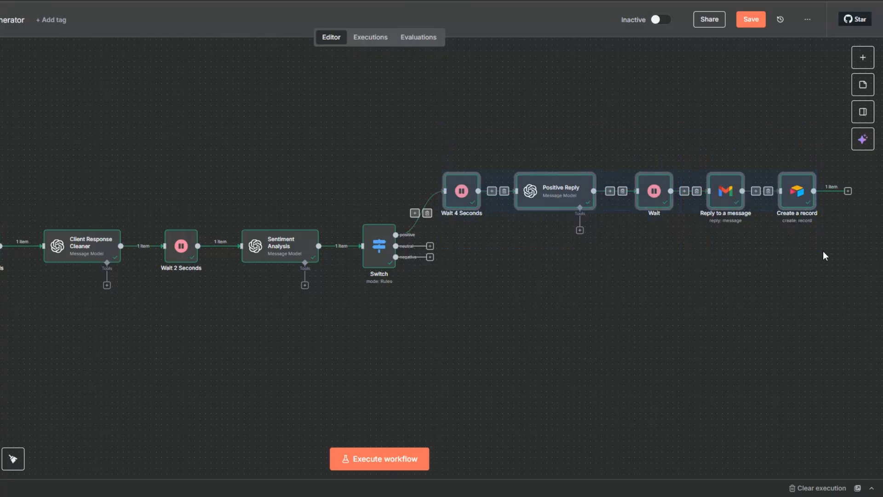
pyautogui.rightClick(614, 206)
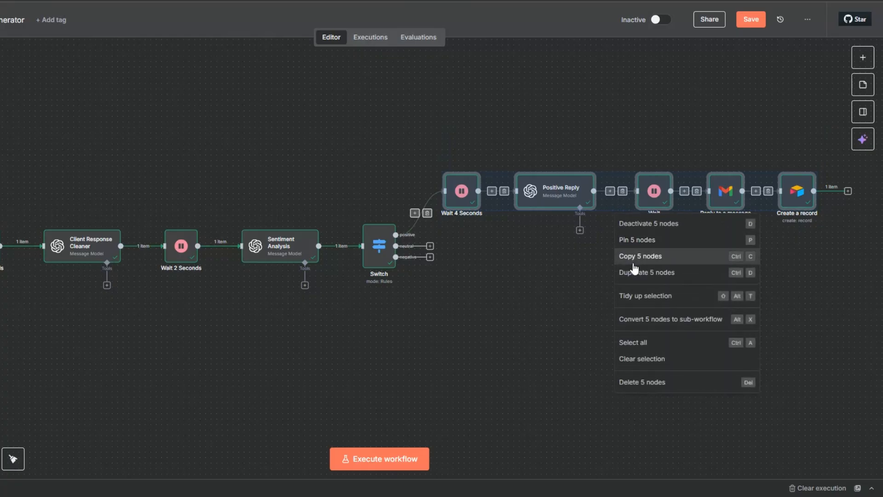
pyautogui.hotkey('ctrl', 'd')
pyautogui.moveTo(833, 258); pyautogui.dragTo(845, 304)
pyautogui.click(470, 308)
# Duplicate the chain again for the negative branch, tidy up the layout, and save the workflow
pyautogui.rightClick(574, 266)
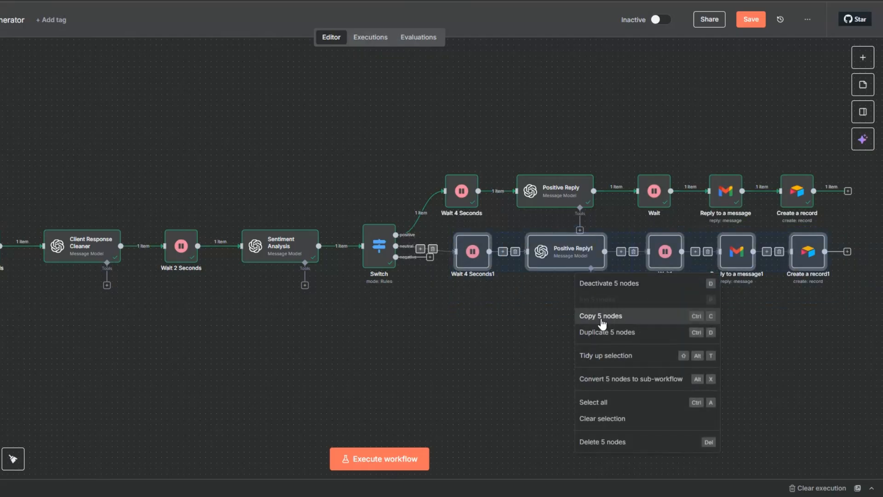
pyautogui.click(596, 333)
pyautogui.moveTo(863, 322); pyautogui.dragTo(425, 314)
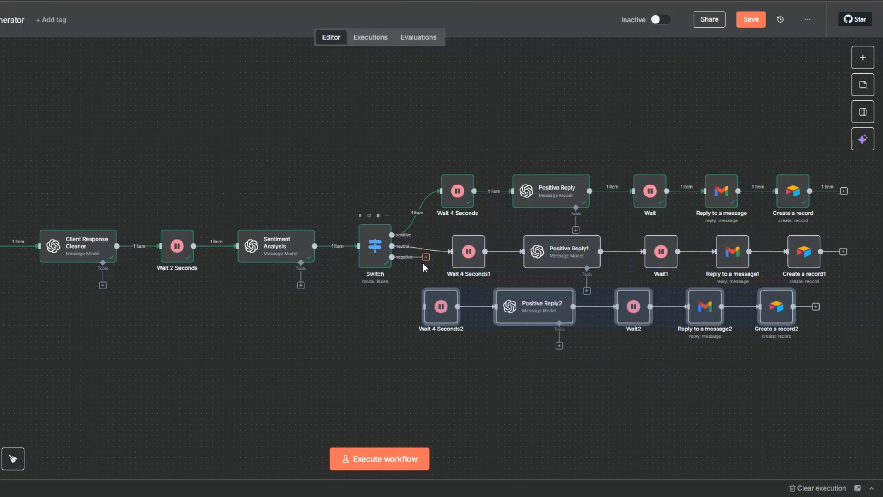
pyautogui.click(13, 459)
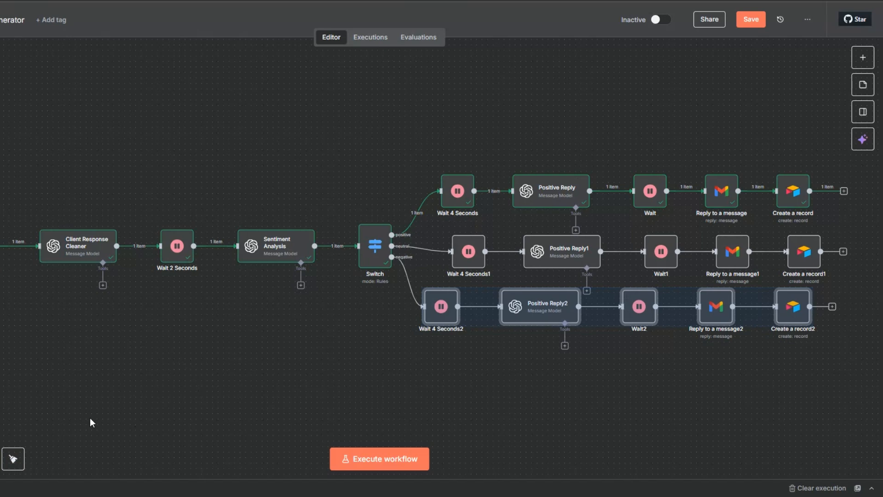
pyautogui.click(223, 360)
pyautogui.click(13, 459)
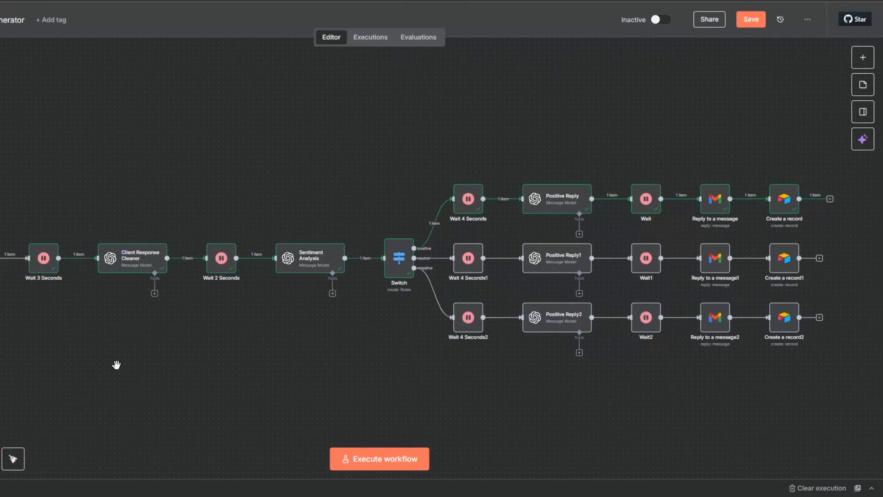
pyautogui.moveTo(116, 365); pyautogui.dragTo(78, 354)
pyautogui.click(751, 20)
pyautogui.moveTo(531, 246)
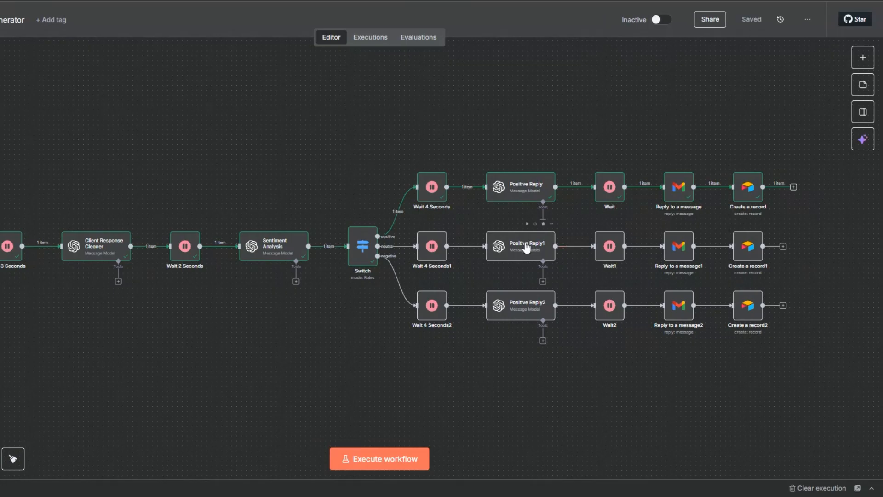
pyautogui.moveTo(398, 249)
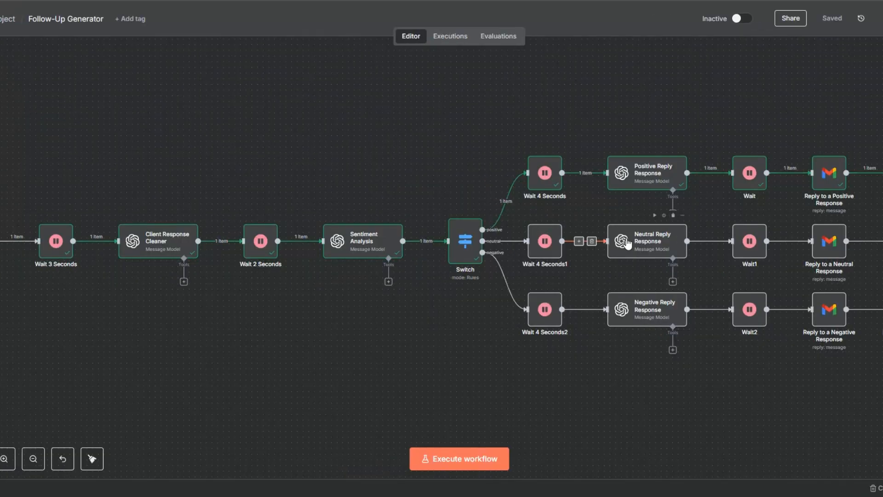
pyautogui.rightClick(629, 249)
pyautogui.click(636, 255)
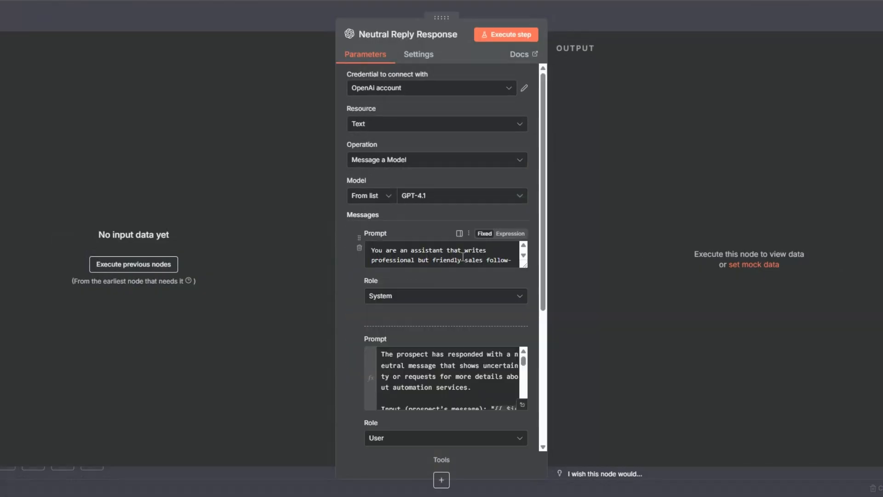
pyautogui.scroll(-5, 463, 256)
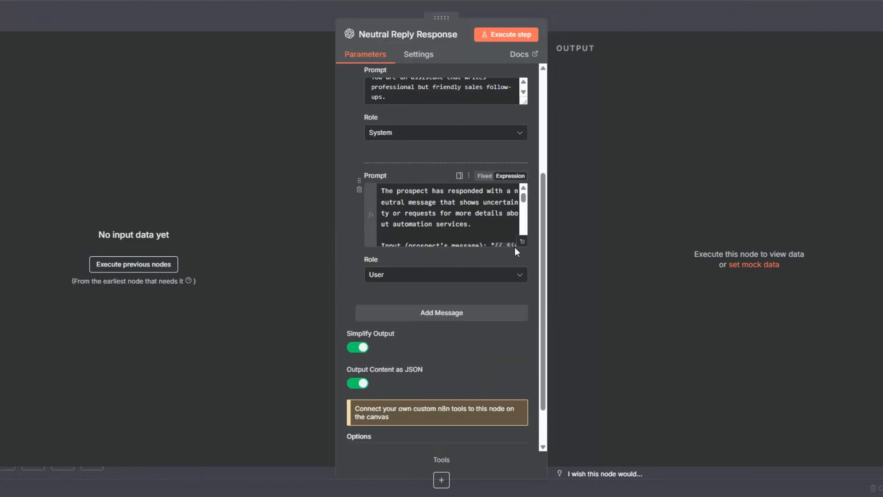
pyautogui.click(522, 241)
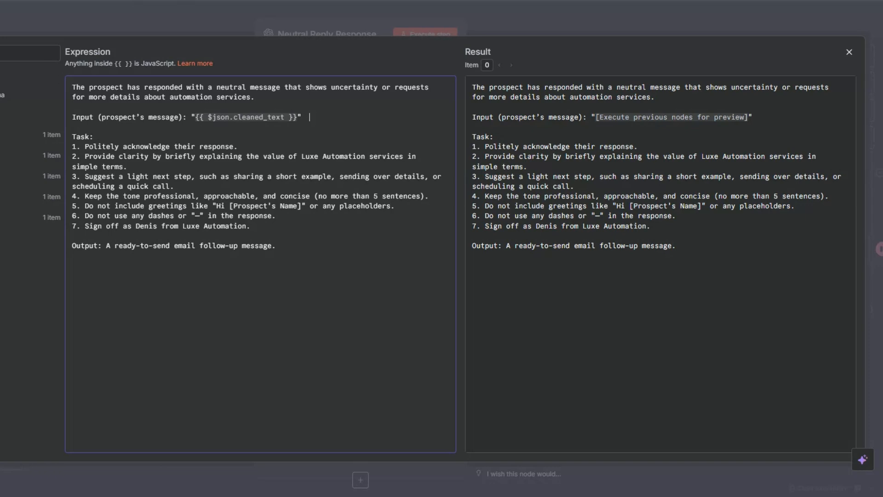
pyautogui.press('Escape')
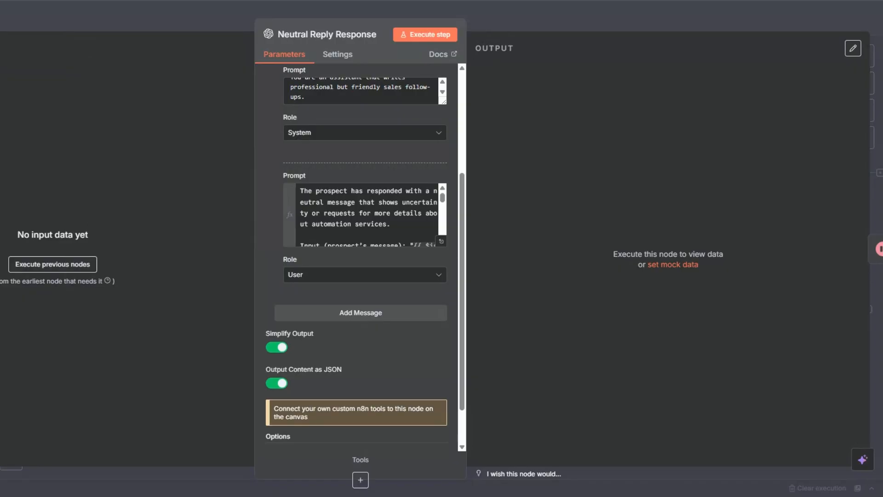
pyautogui.press('Escape')
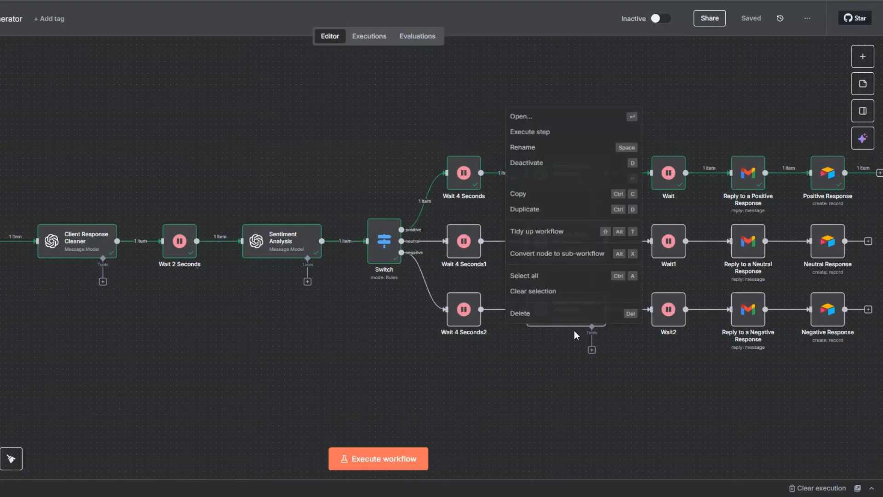
pyautogui.rightClick(562, 324)
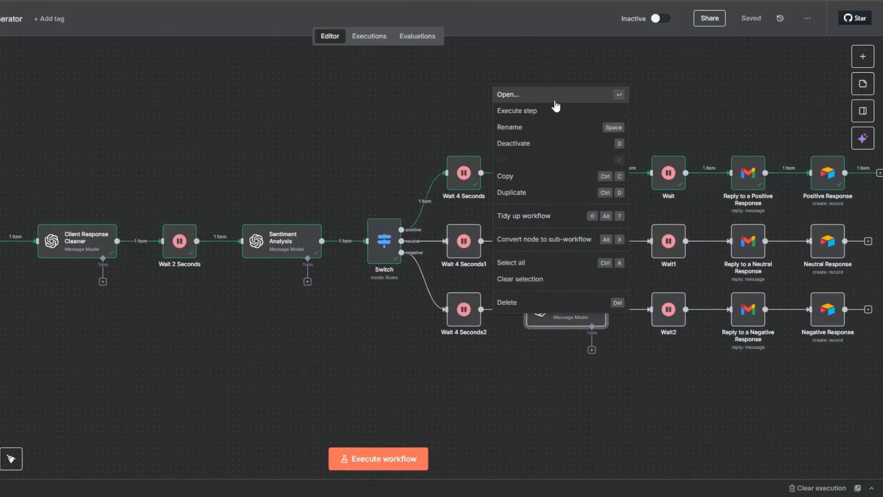
pyautogui.click(555, 98)
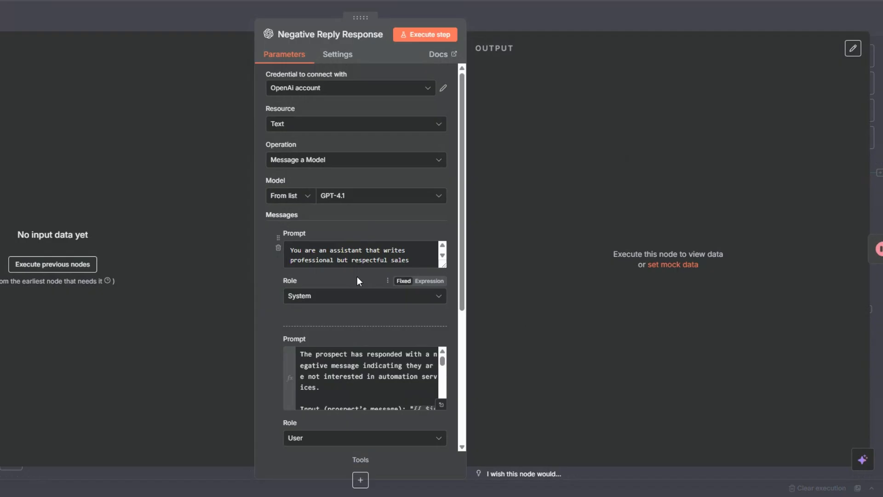
pyautogui.scroll(-1, 380, 270)
pyautogui.click(441, 404)
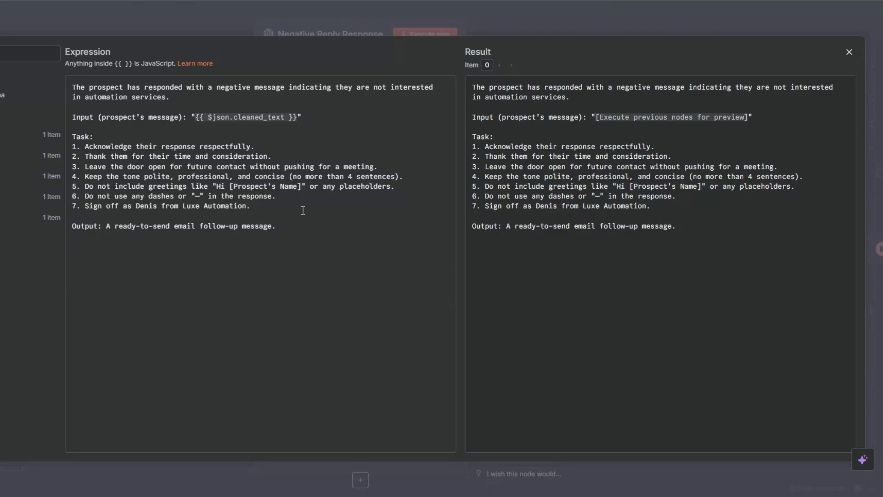
pyautogui.click(313, 115)
pyautogui.press('Escape')
pyautogui.press('Escape')
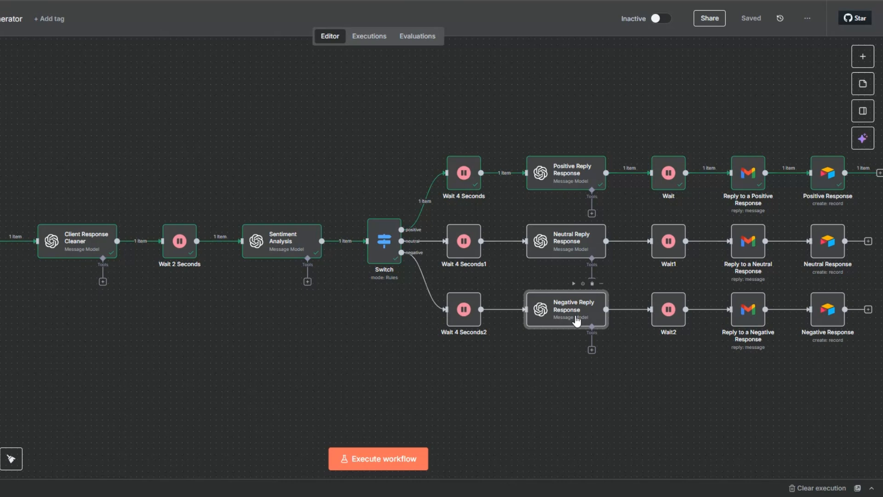
# Set the Neutral Response record node's Status to Neutral
pyautogui.rightClick(743, 251)
pyautogui.click(749, 262)
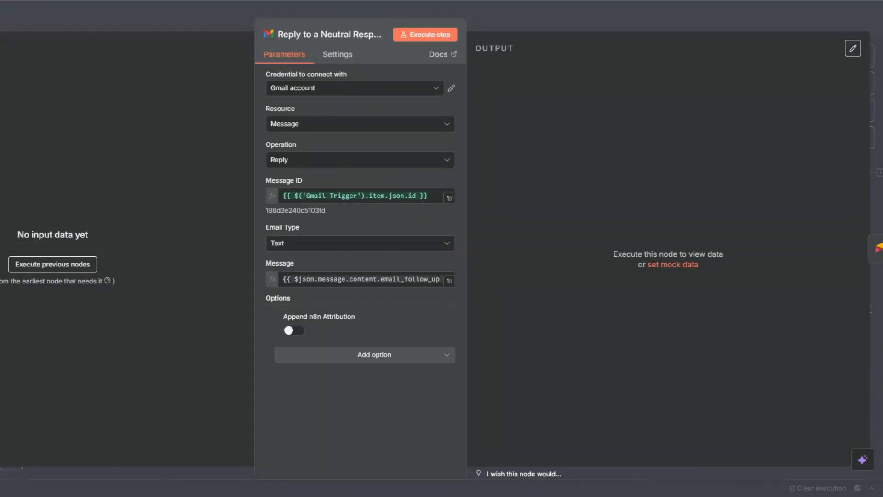
pyautogui.press('Escape')
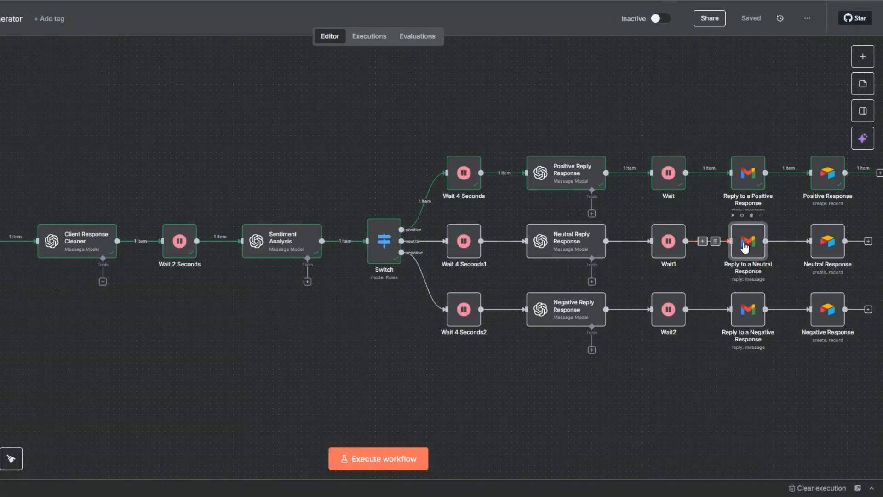
pyautogui.rightClick(835, 252)
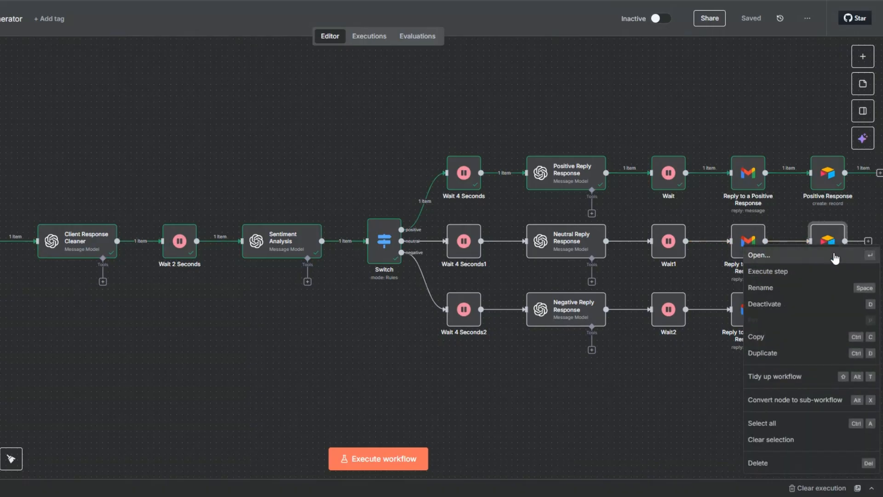
pyautogui.click(798, 254)
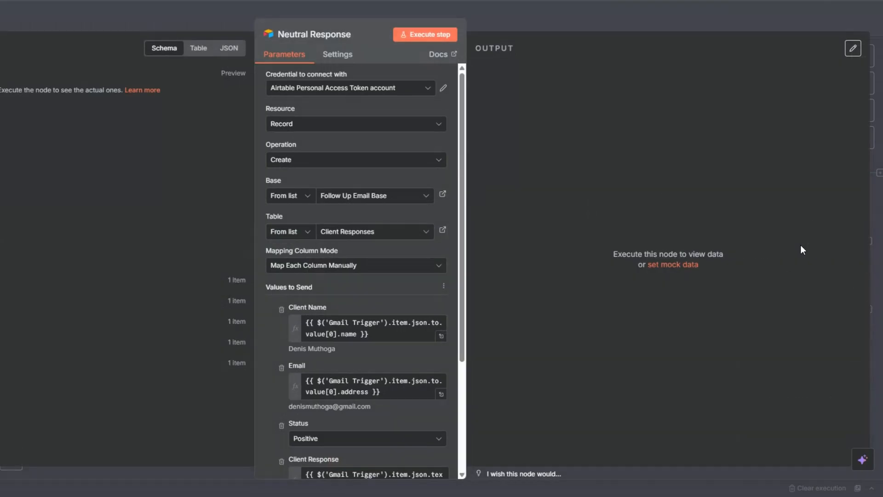
pyautogui.scroll(-4, 317, 178)
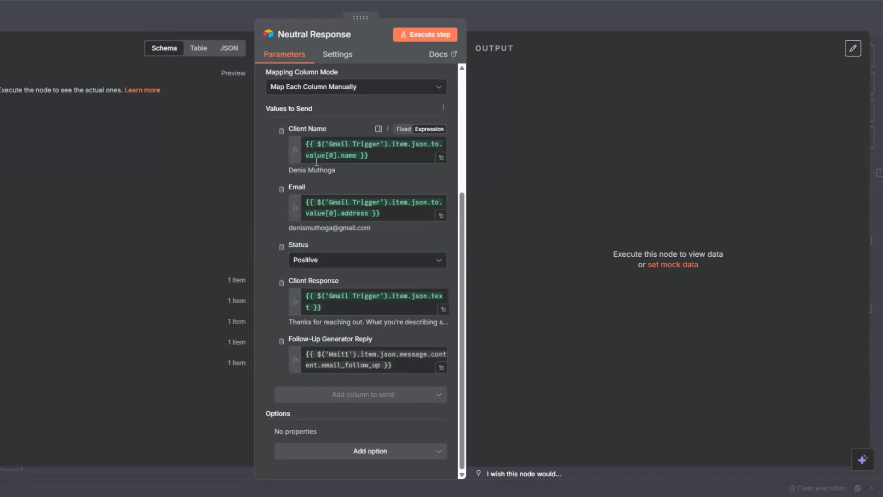
pyautogui.click(327, 263)
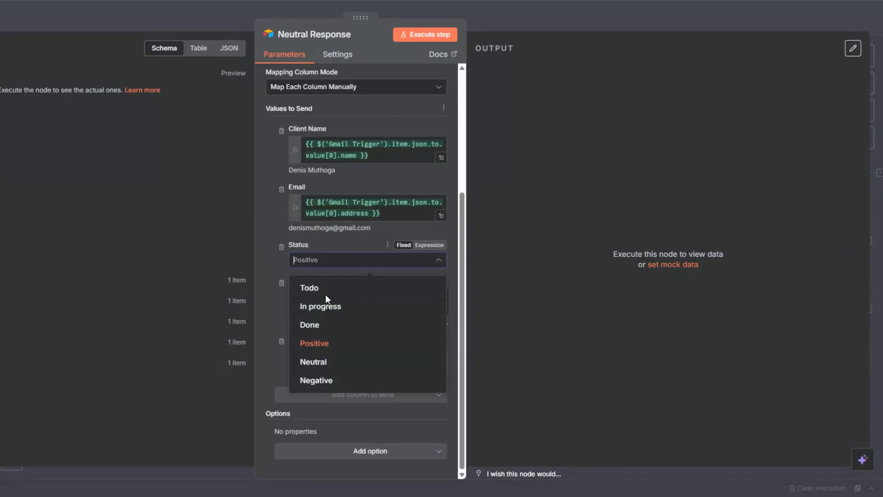
pyautogui.click(306, 361)
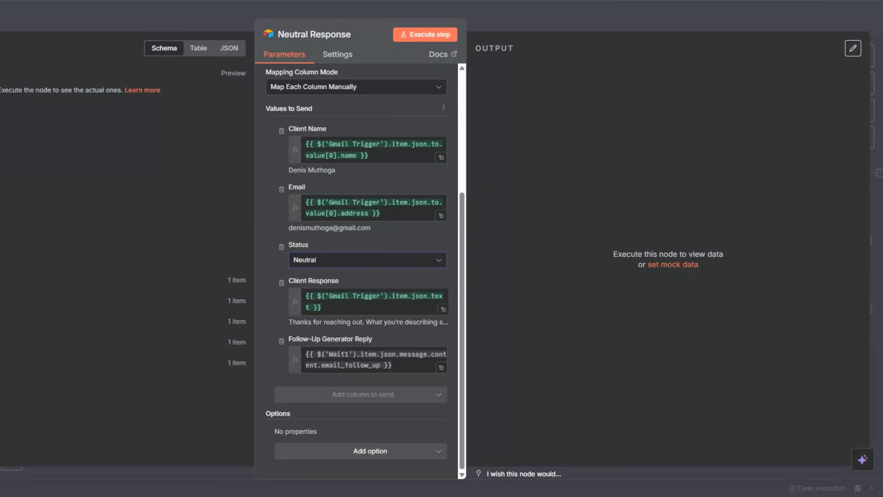
pyautogui.press('Escape')
# Set the Negative Response record node's Status to Negative
pyautogui.rightClick(827, 320)
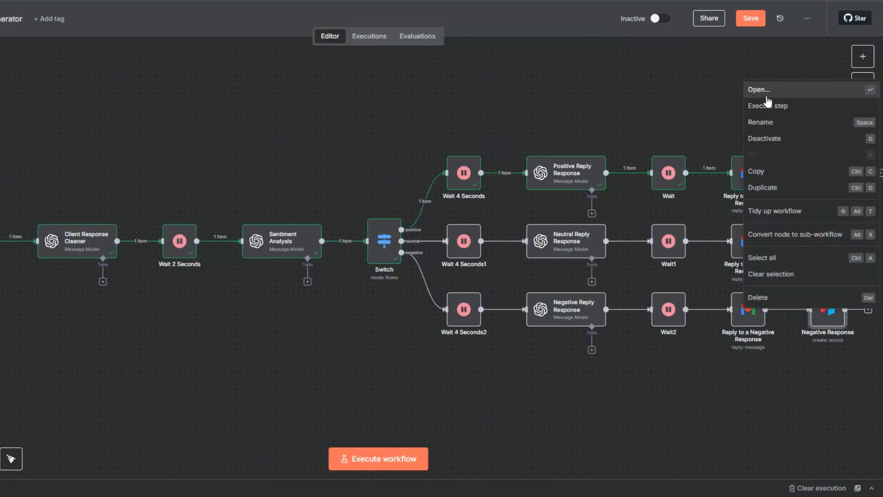
pyautogui.press('Return')
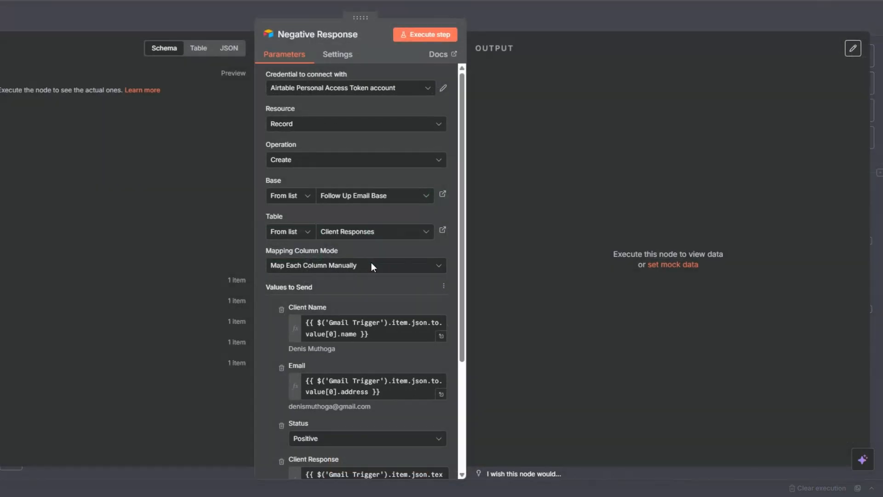
pyautogui.scroll(-5, 371, 262)
pyautogui.click(321, 263)
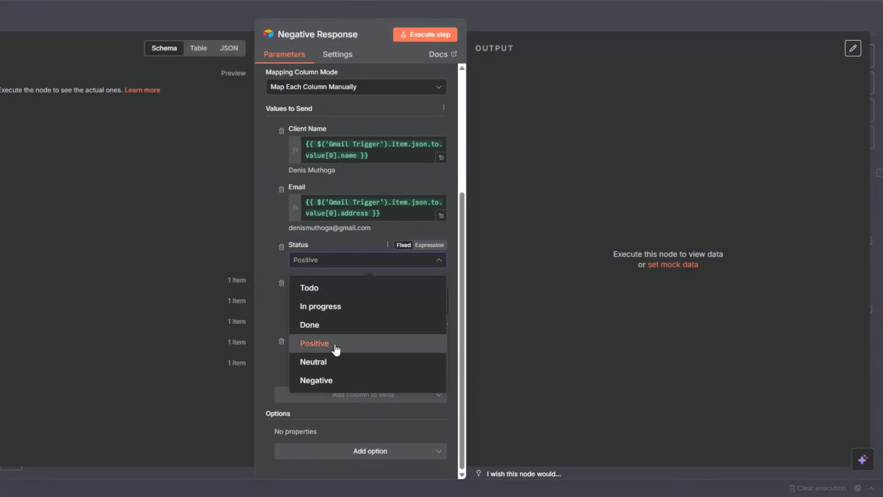
pyautogui.click(336, 382)
pyautogui.press('Escape')
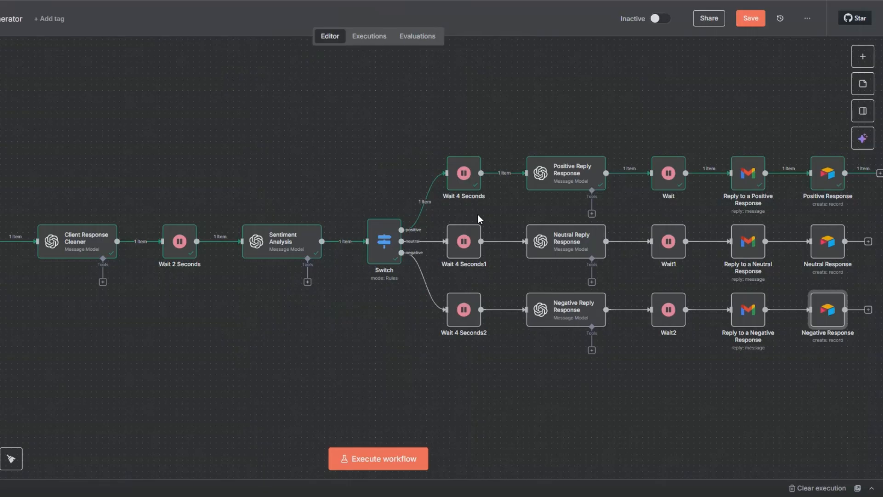
# Save the workflow and unpin the Gmail Trigger's test data
pyautogui.click(758, 18)
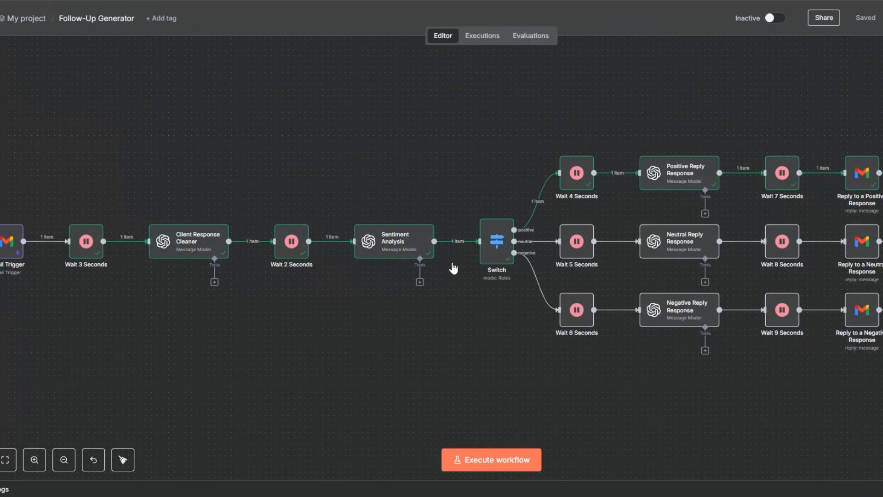
pyautogui.rightClick(10, 256)
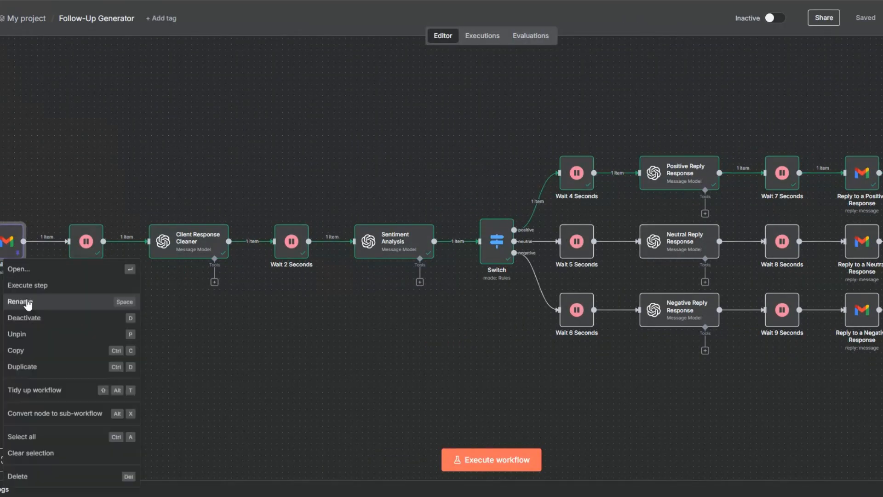
pyautogui.press('p')
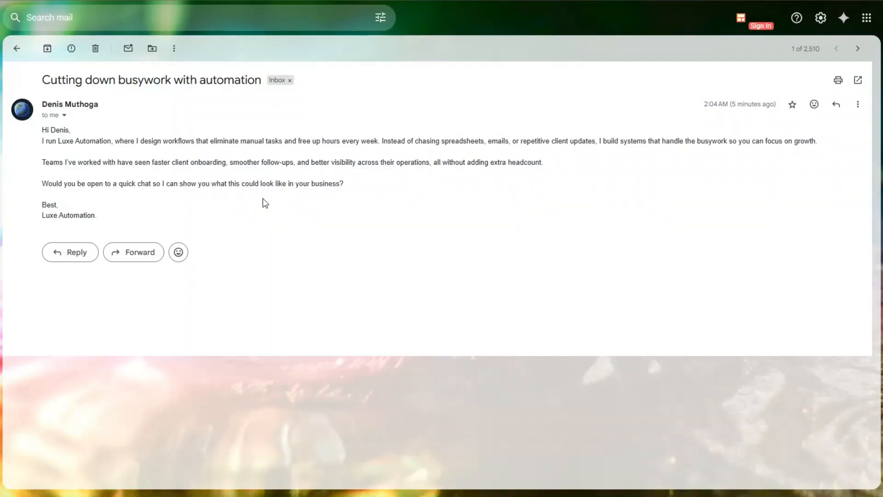
# Reply to the busywork outreach email with the pasted neutral reply text and send it
pyautogui.click(73, 258)
pyautogui.write("I appreciate you reaching out. I'm not sure if automation is something we're ready to commit to right now, but I'd be open to seeing what kind of processes you usually set up and how they could apply to our business.")
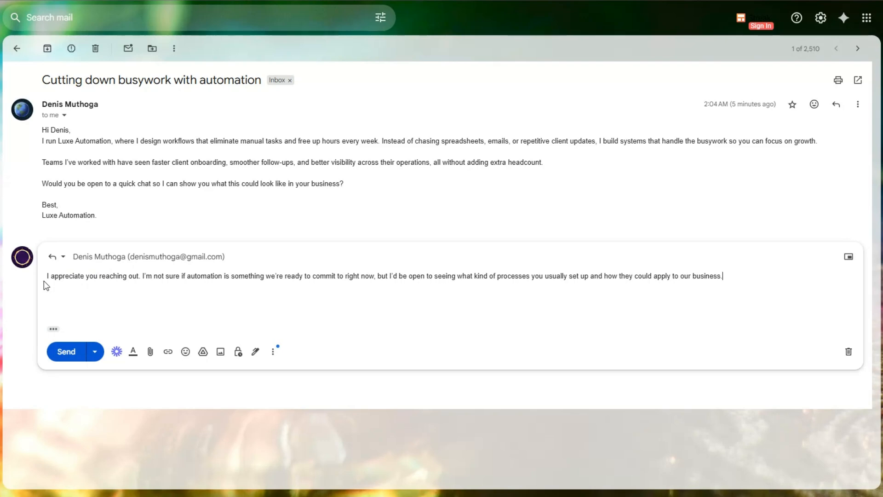
pyautogui.click(66, 353)
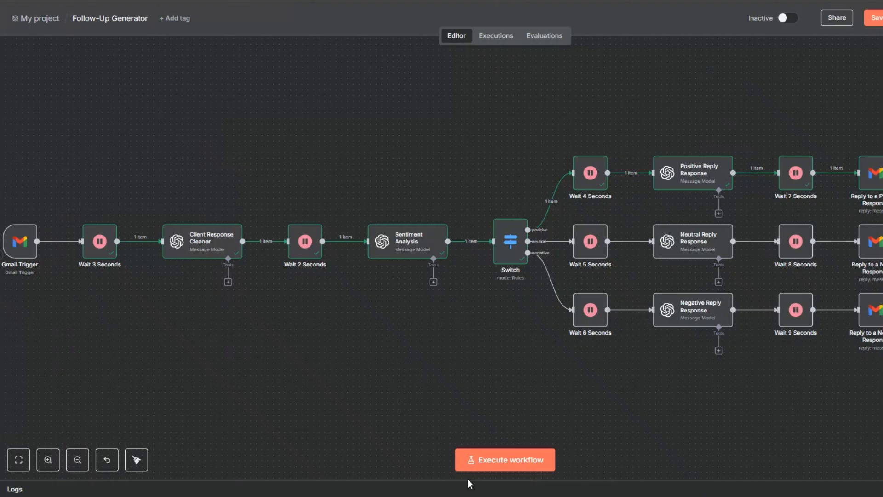
# Run the whole workflow as a test and save it while it executes
pyautogui.click(482, 461)
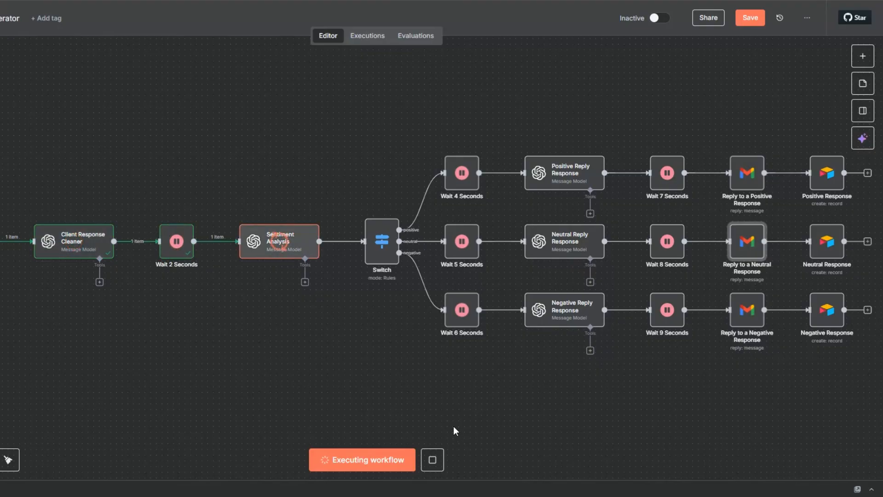
pyautogui.click(750, 18)
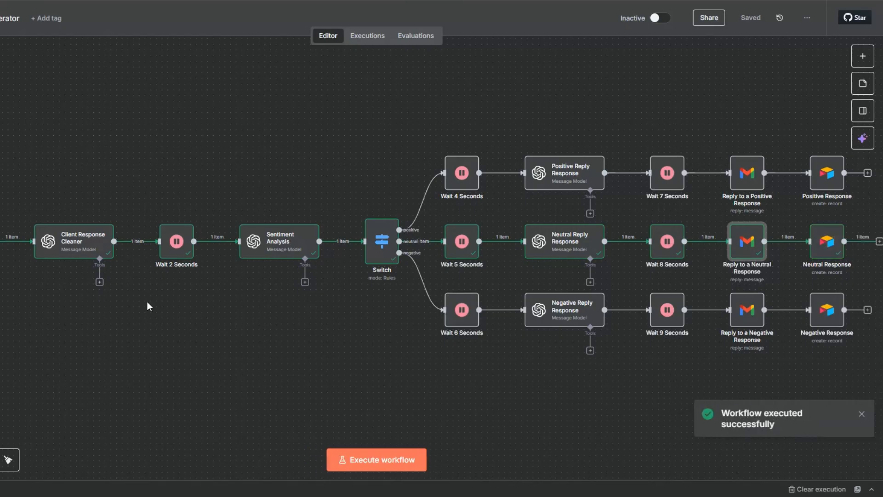
pyautogui.rightClick(62, 255)
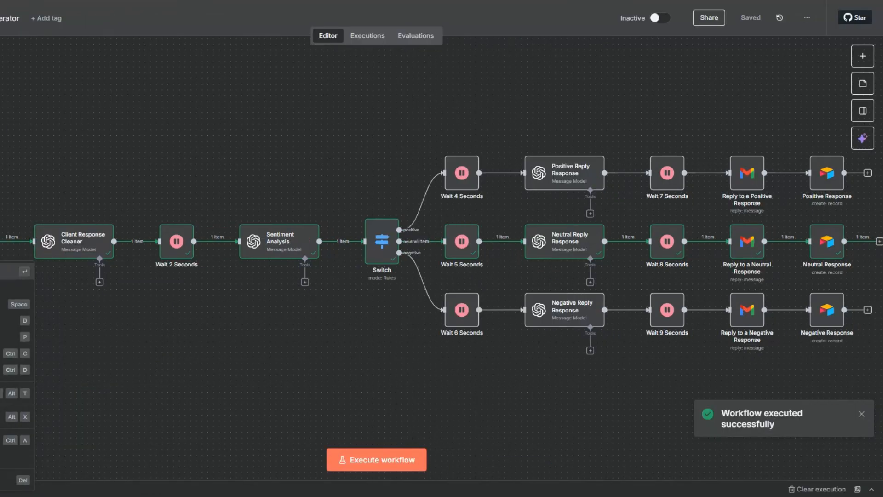
# Inspect the Gmail Trigger output and highlight the received email's text
pyautogui.click(81, 273)
pyautogui.scroll(-10, 421, 265)
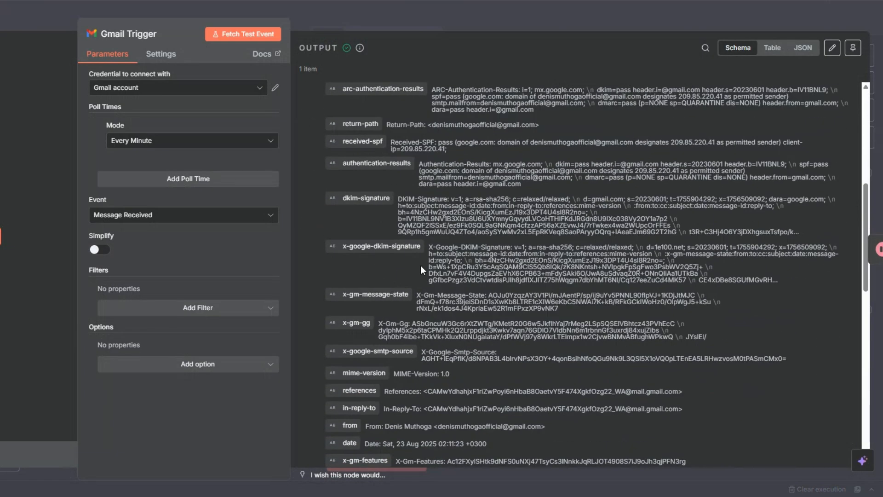
pyautogui.scroll(-15, 420, 266)
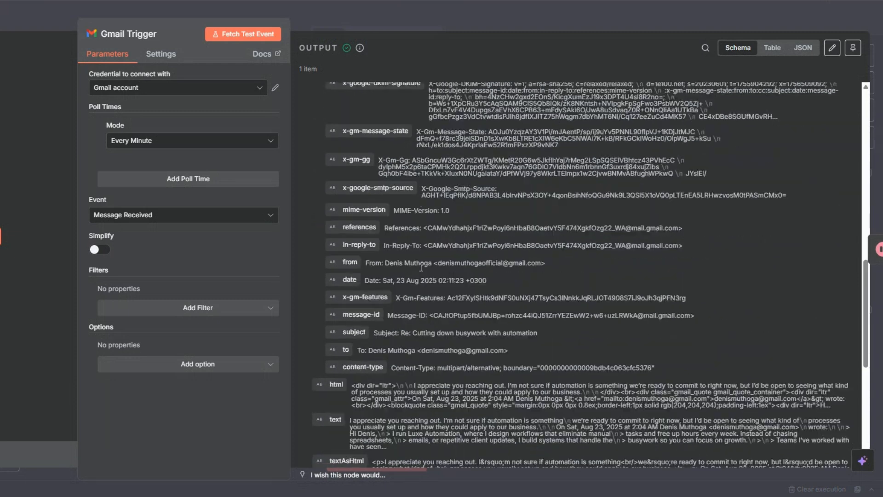
pyautogui.scroll(4, 414, 257)
pyautogui.moveTo(350, 201); pyautogui.dragTo(402, 225)
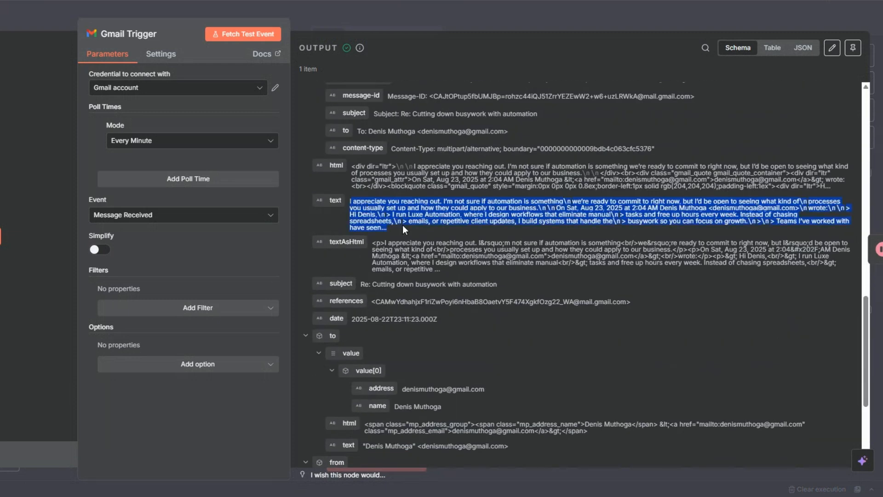
pyautogui.press('Escape')
# Check the Client Response Cleaner's cleaned reply and the Sentiment Analysis 'neutral' result
pyautogui.rightClick(75, 254)
pyautogui.click(87, 264)
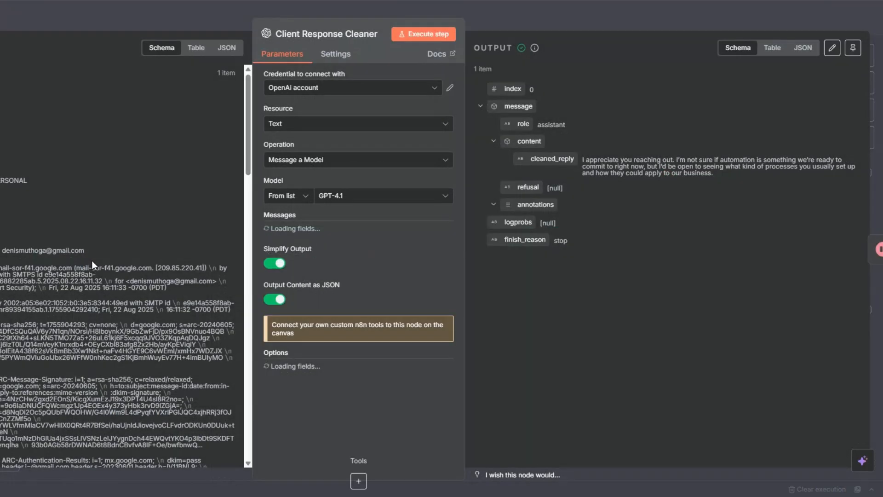
pyautogui.moveTo(585, 160); pyautogui.dragTo(729, 171)
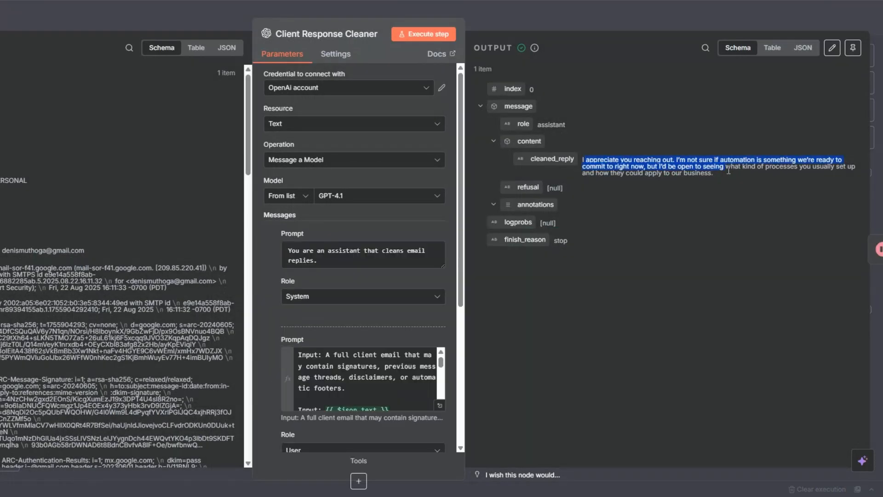
pyautogui.click(50, 17)
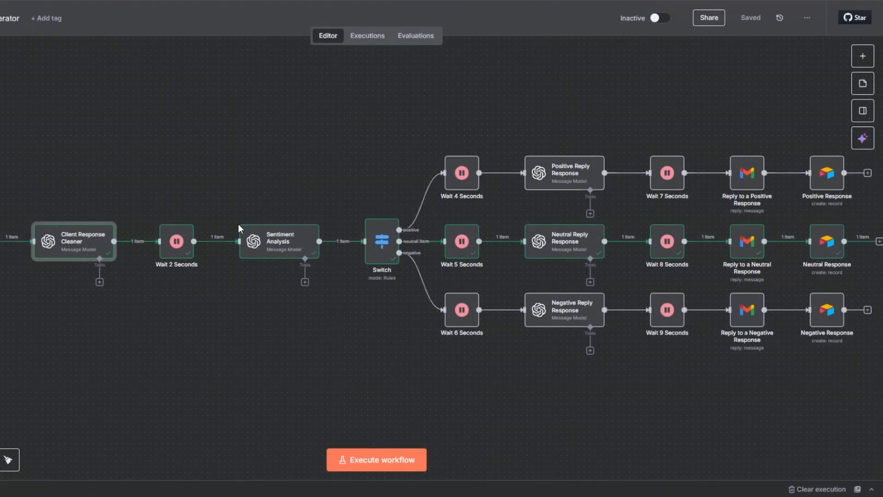
pyautogui.rightClick(277, 244)
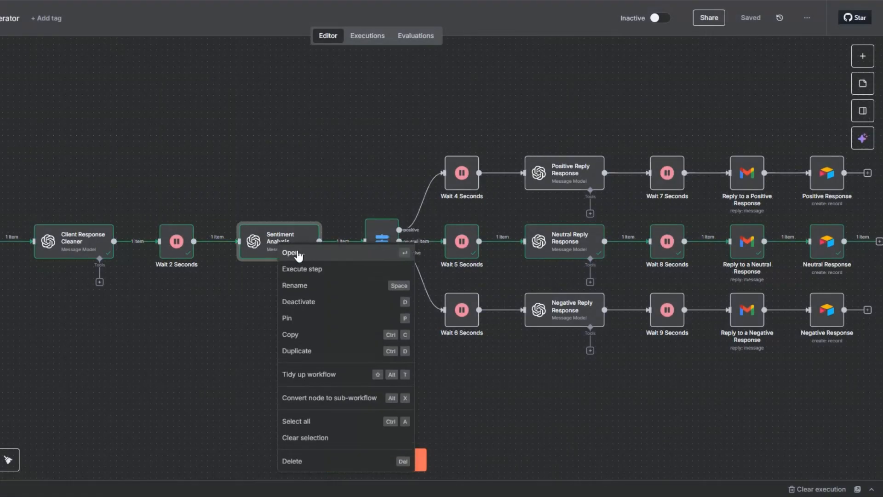
pyautogui.click(297, 252)
pyautogui.moveTo(568, 160); pyautogui.dragTo(611, 161)
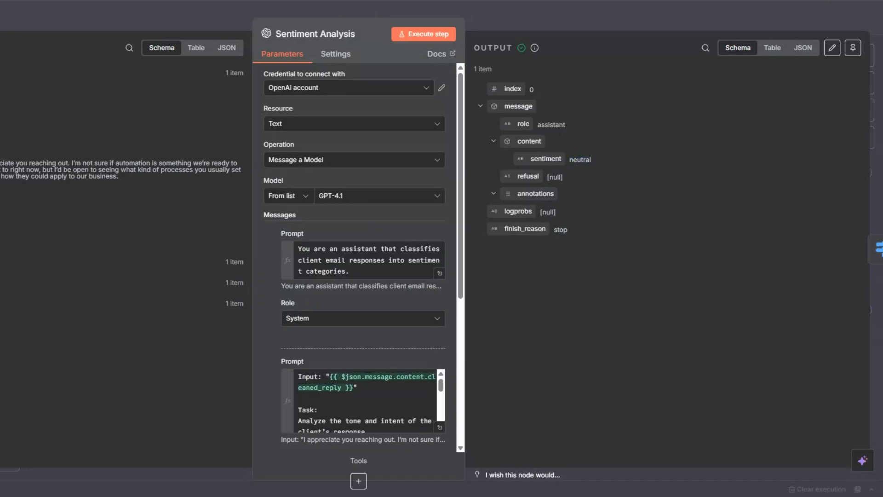
pyautogui.press('Escape')
# Review the Neutral Reply Response follow-up email and the SENT label in Reply to a Neutral Response
pyautogui.rightClick(563, 255)
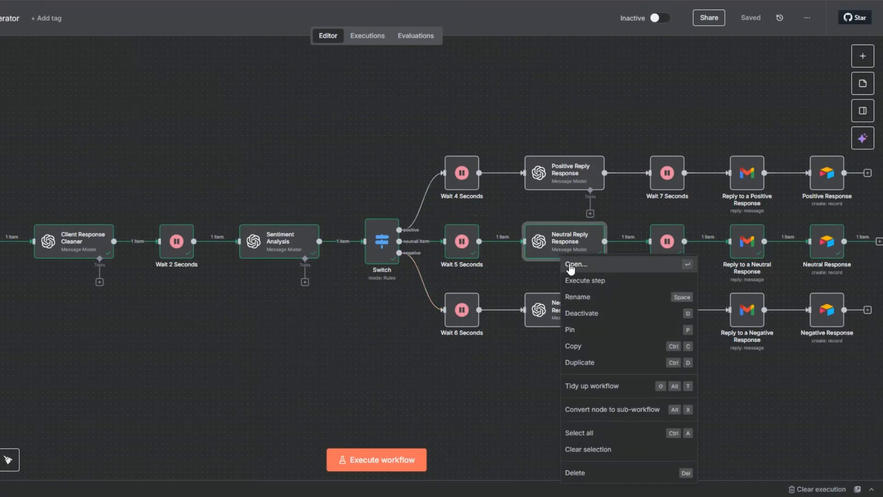
pyautogui.click(569, 264)
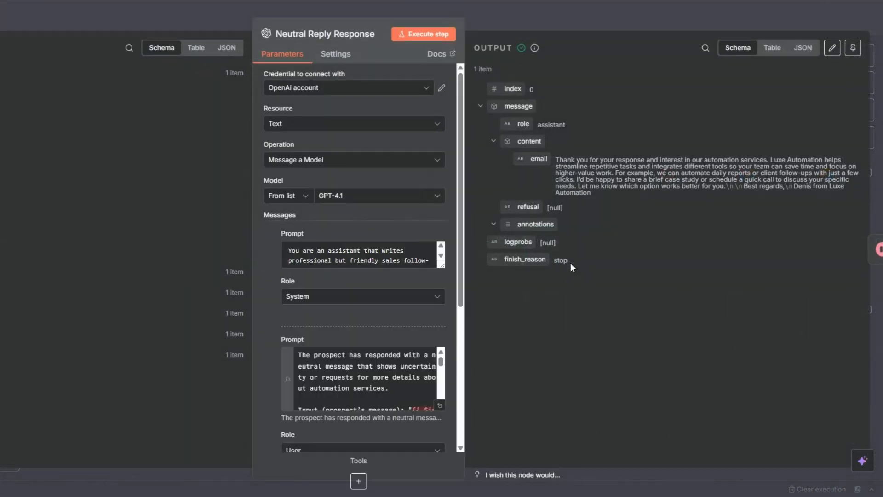
pyautogui.tripleClick(571, 159)
pyautogui.click(185, 120)
pyautogui.press('Escape')
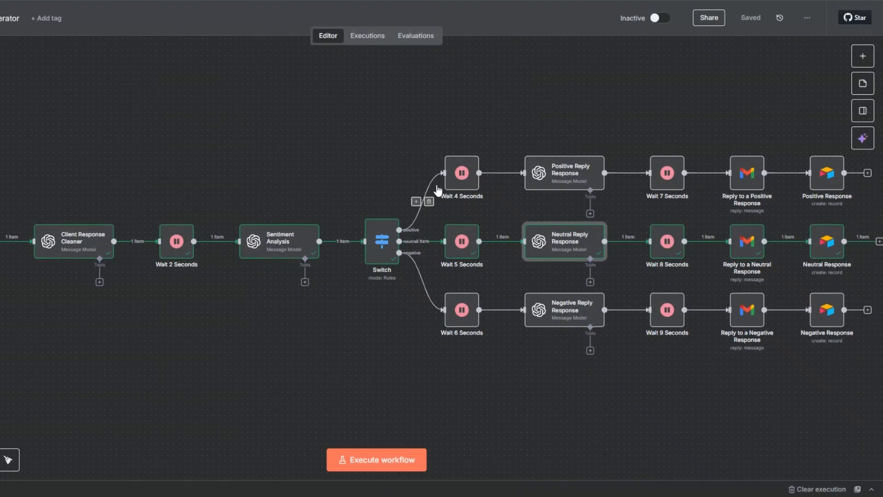
pyautogui.rightClick(747, 248)
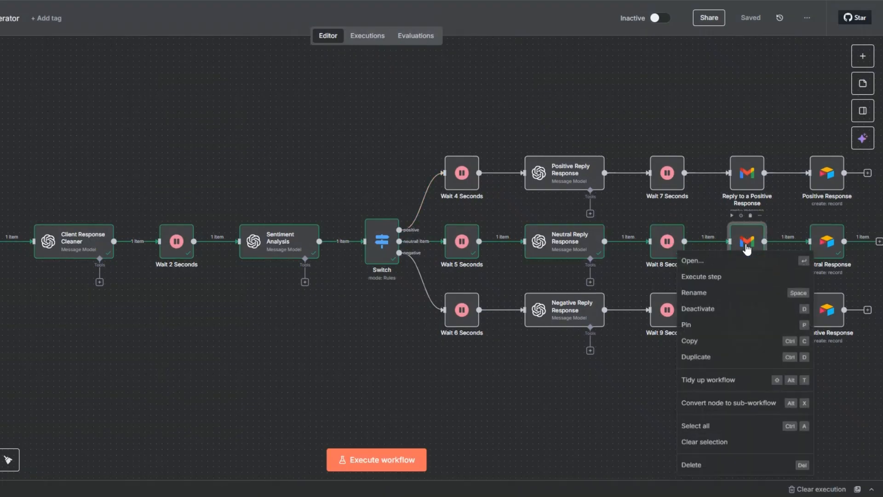
pyautogui.click(756, 259)
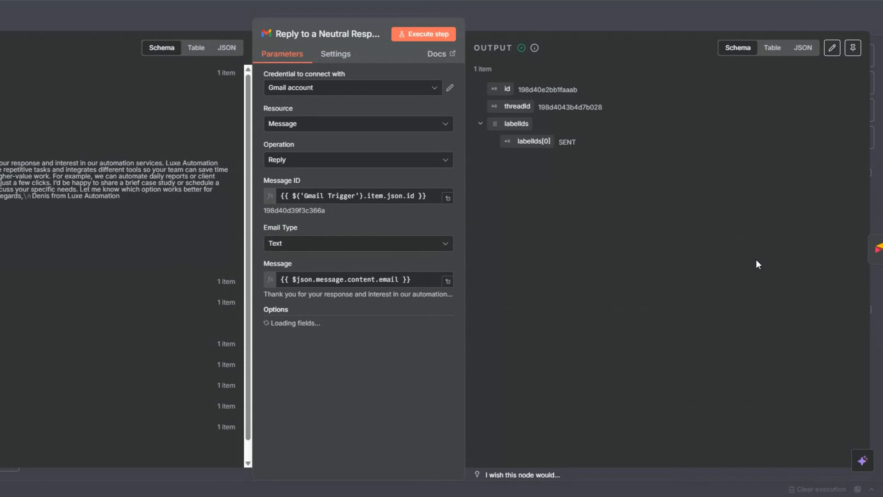
pyautogui.doubleClick(576, 143)
pyautogui.press('Escape')
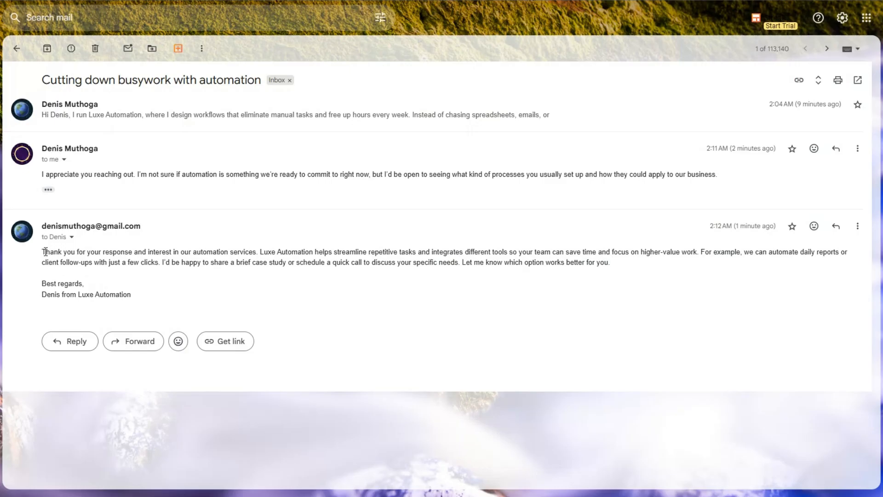
# Highlight the automated neutral follow-up's body in the busywork thread
pyautogui.moveTo(46, 252); pyautogui.dragTo(101, 284)
pyautogui.click(140, 293)
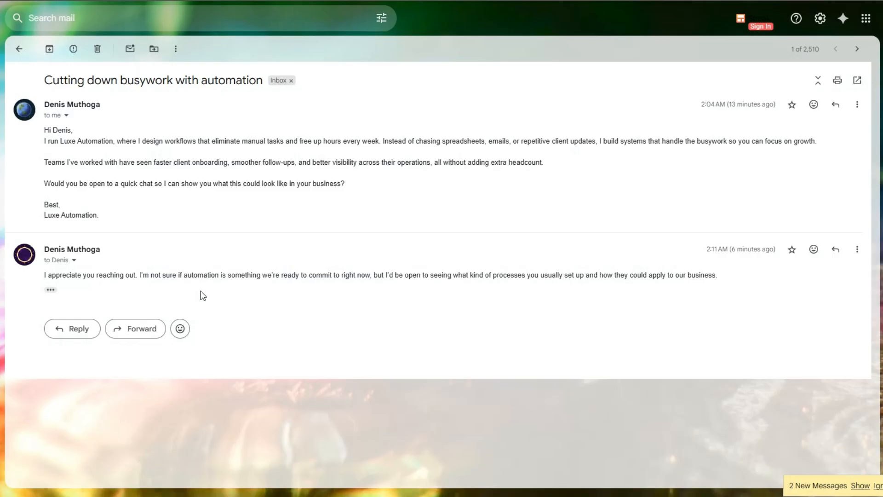
# Reply in the thread with the pasted 'not interested, remove us from your list' message
pyautogui.click(69, 329)
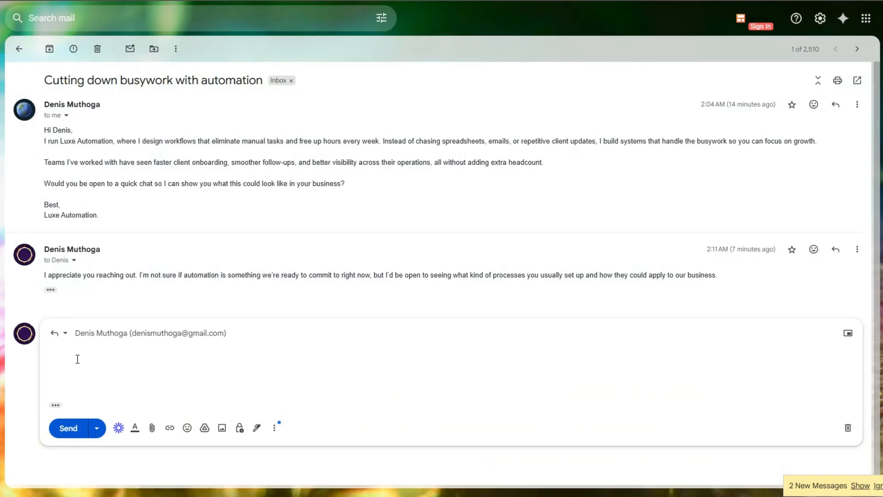
pyautogui.write('We are not interested in your services. Please remove us from your list and do not contact us again.')
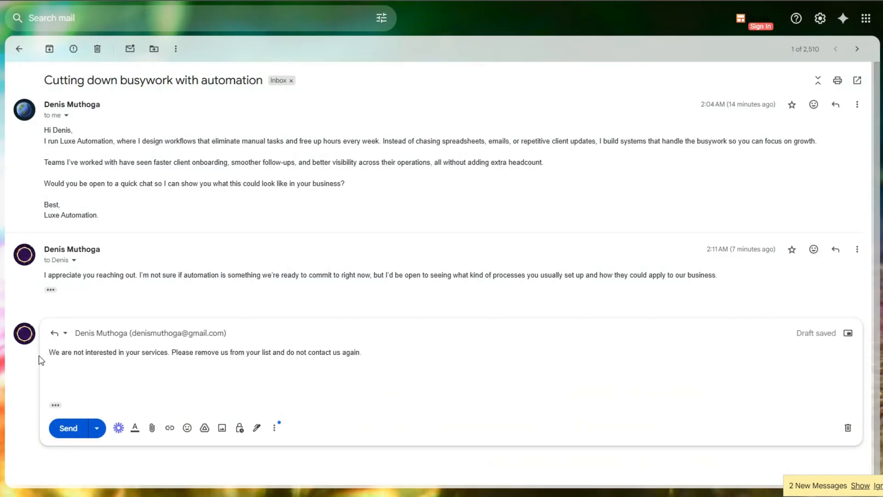
pyautogui.click(67, 430)
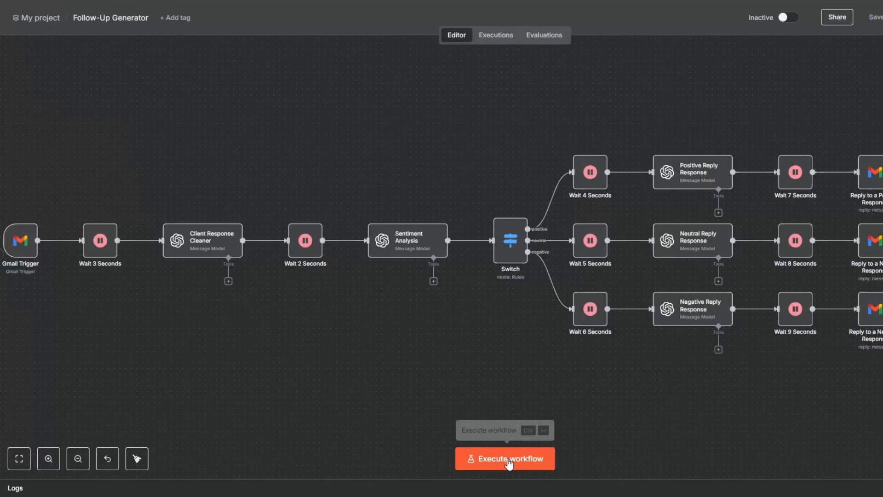
# Execute the workflow so the negative reply routes to Negative Response
pyautogui.click(509, 460)
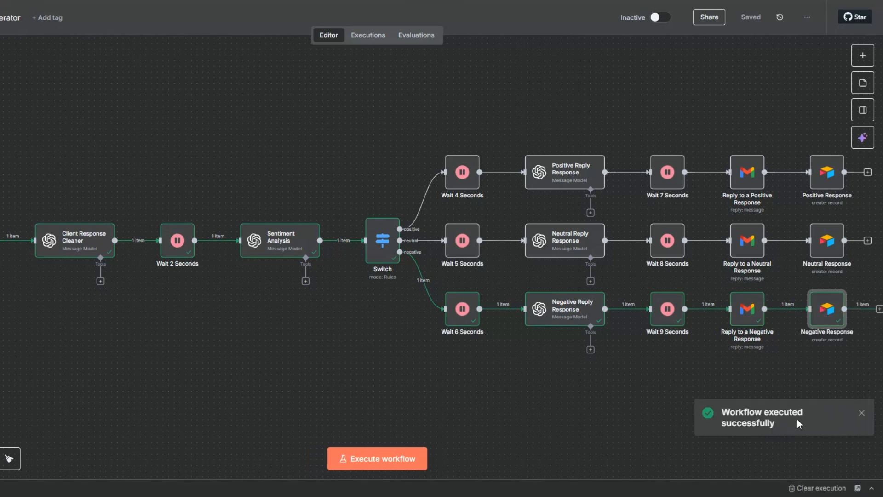
pyautogui.rightClick(1, 259)
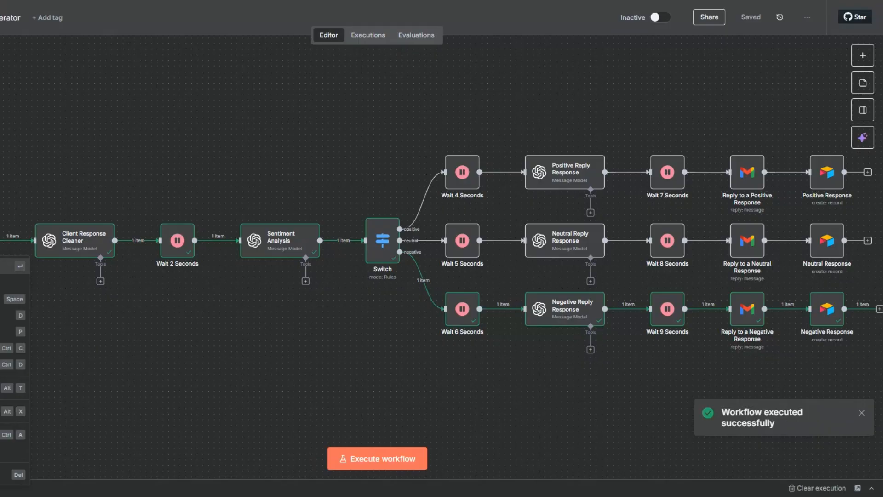
# Inspect the new received email in the Gmail Trigger output
pyautogui.click(9, 266)
pyautogui.scroll(-10, 461, 272)
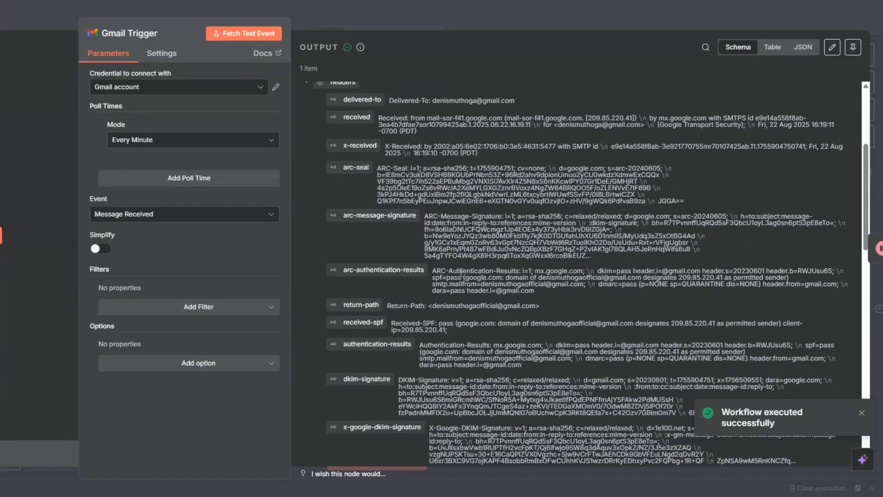
pyautogui.scroll(-15, 461, 272)
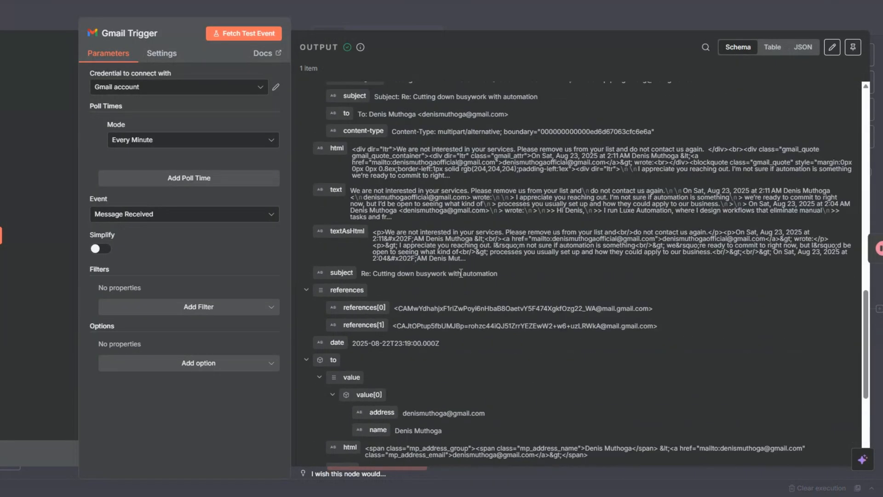
pyautogui.moveTo(349, 188); pyautogui.dragTo(681, 192)
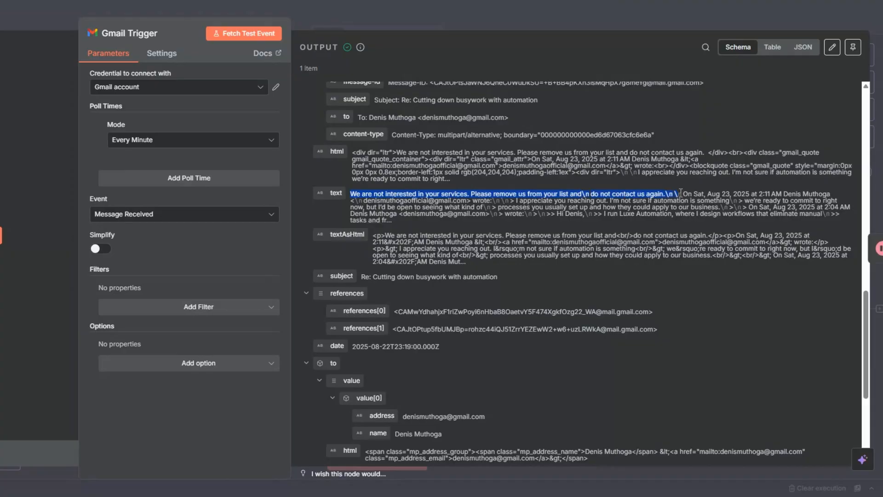
pyautogui.click(30, 91)
pyautogui.press('Escape')
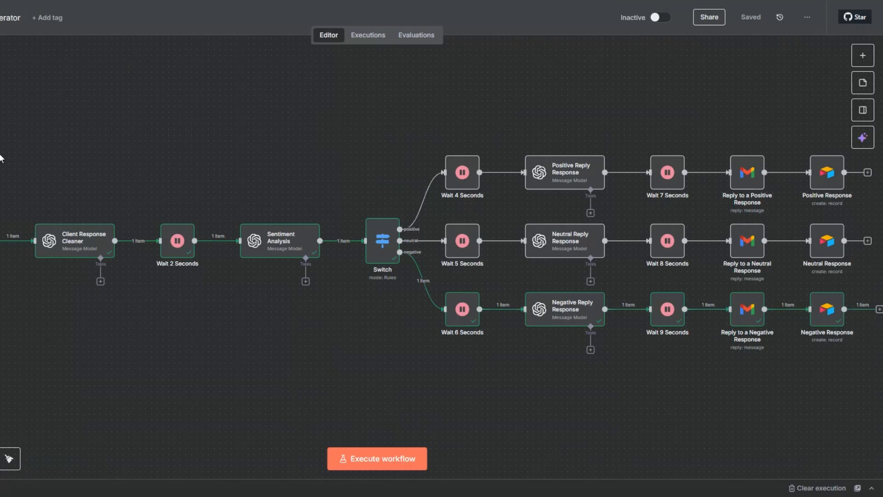
# Check the Client Response Cleaner's cleaned reply and the 'negative' Sentiment Analysis result
pyautogui.rightClick(79, 247)
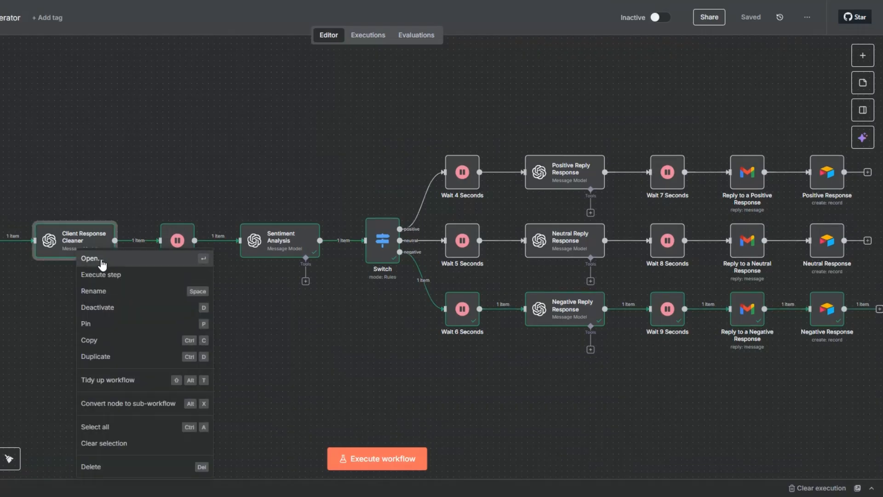
pyautogui.click(90, 256)
pyautogui.moveTo(575, 167); pyautogui.dragTo(523, 163)
pyautogui.press('Escape')
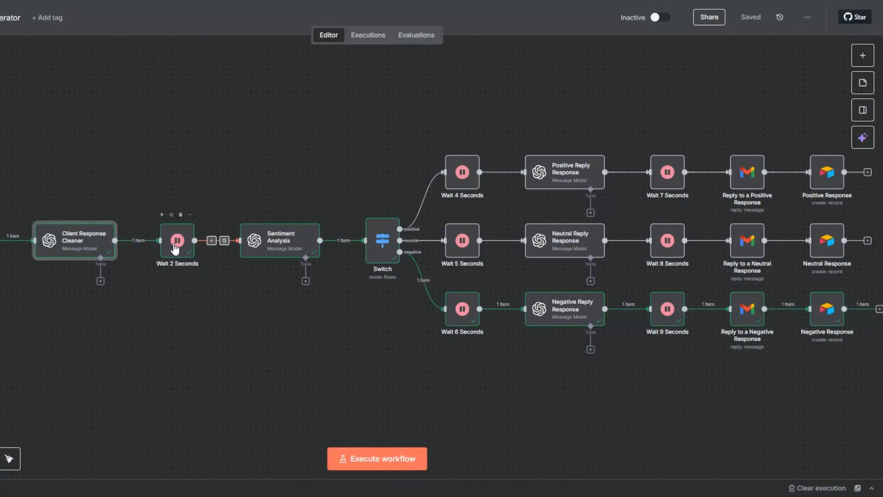
pyautogui.rightClick(275, 249)
pyautogui.click(297, 255)
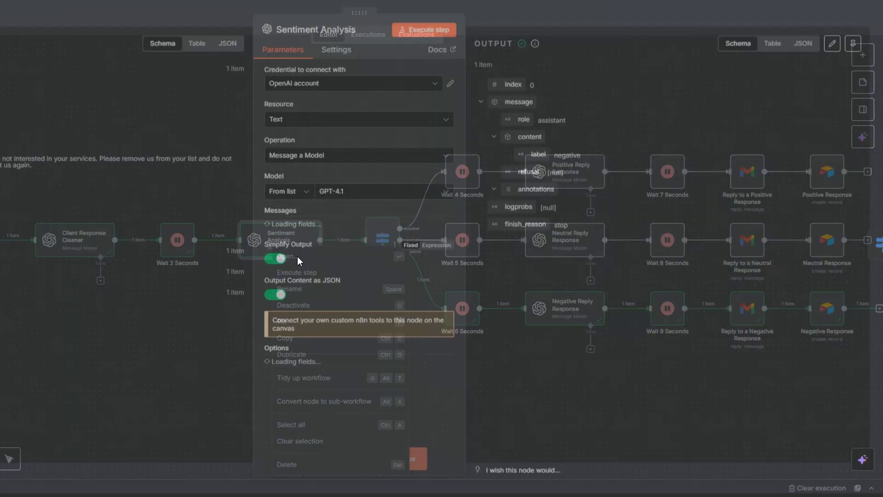
pyautogui.moveTo(553, 159); pyautogui.dragTo(577, 159)
pyautogui.press('Escape')
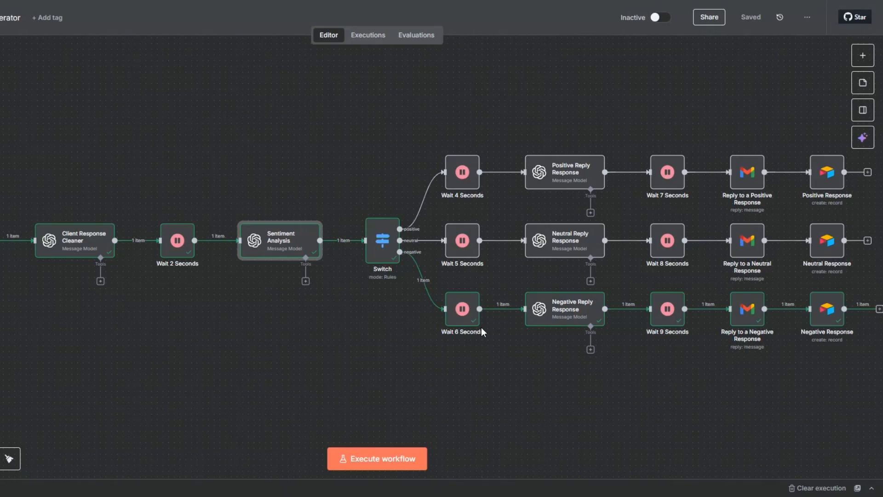
# Review the polite, door-open email drafted in the Negative Reply Response output
pyautogui.click(573, 313)
pyautogui.rightClick(574, 313)
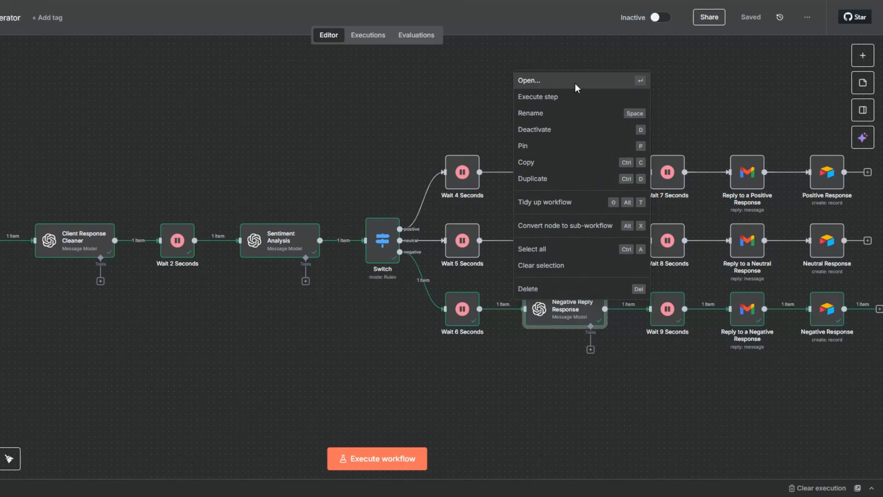
pyautogui.click(575, 84)
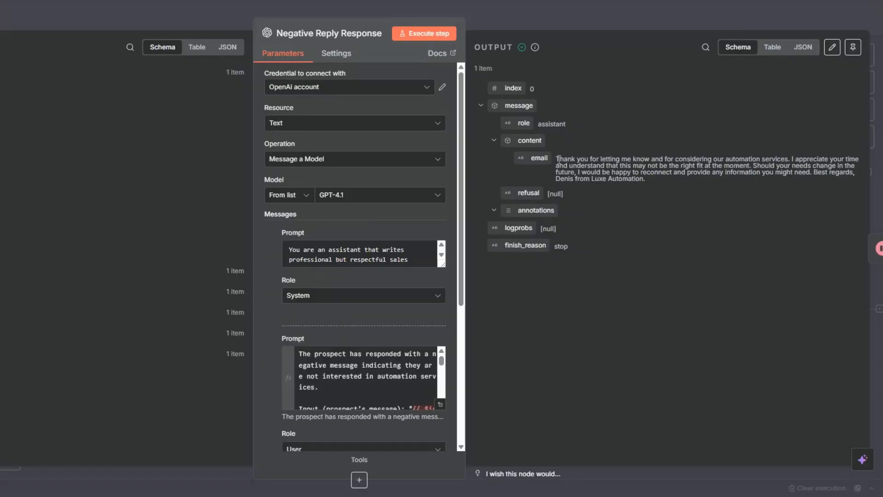
pyautogui.moveTo(557, 159); pyautogui.dragTo(653, 178)
pyautogui.click(606, 292)
pyautogui.press('Escape')
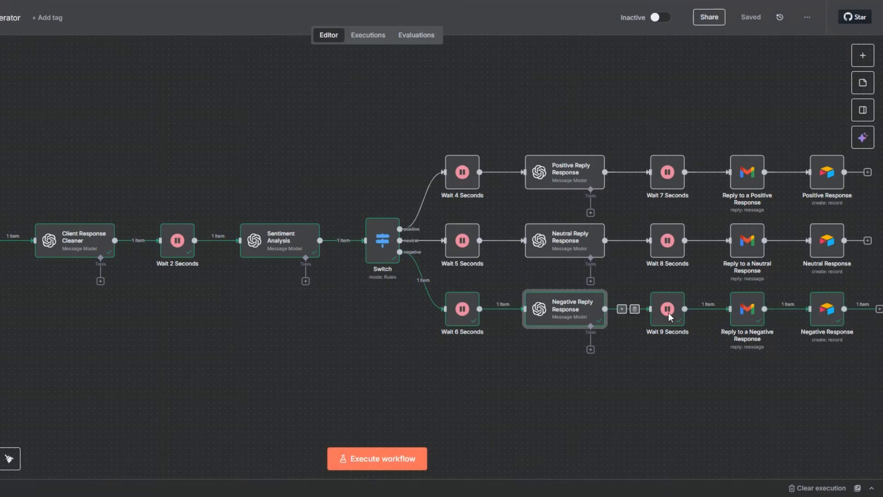
pyautogui.moveTo(744, 321)
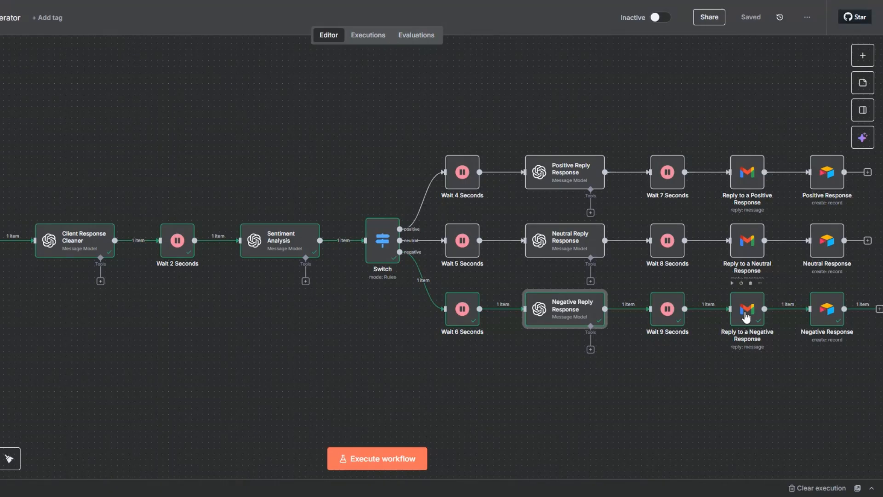
pyautogui.moveTo(803, 315)
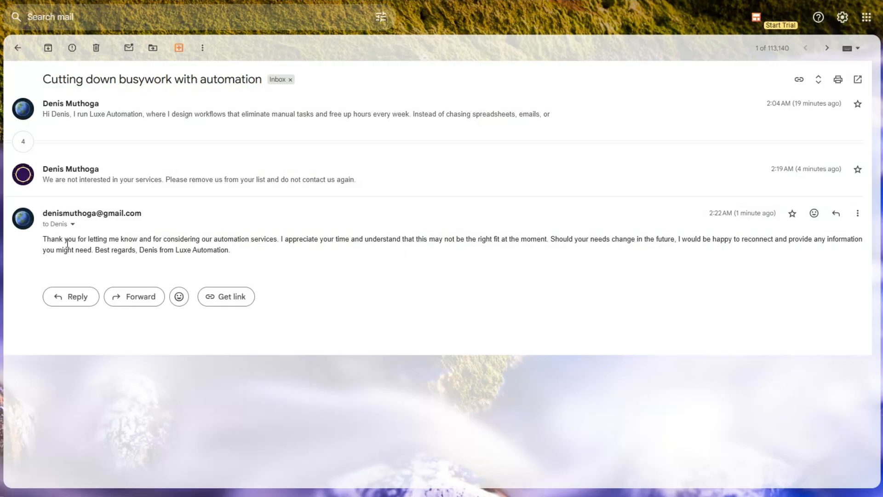
# Highlight the 'not interested' reply in the prospect's copy of the thread
pyautogui.moveTo(43, 180); pyautogui.dragTo(363, 184)
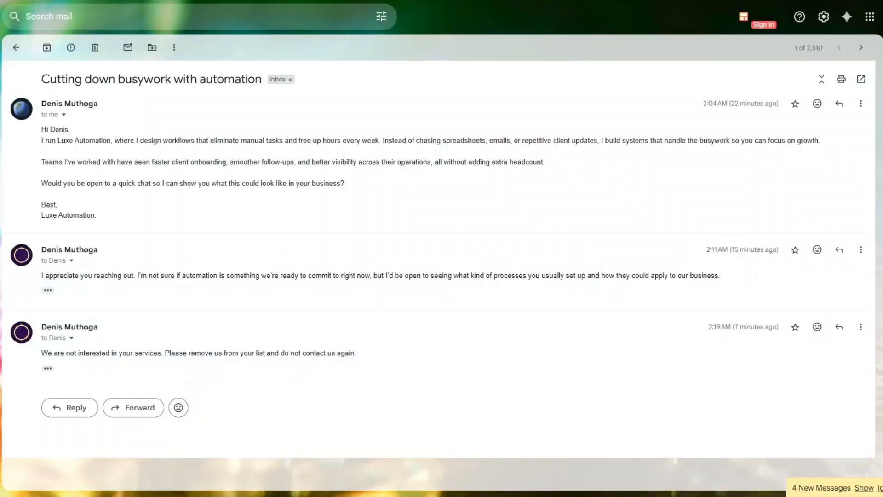
# Send an enthusiastic reply asking for availability to book a call
pyautogui.click(73, 409)
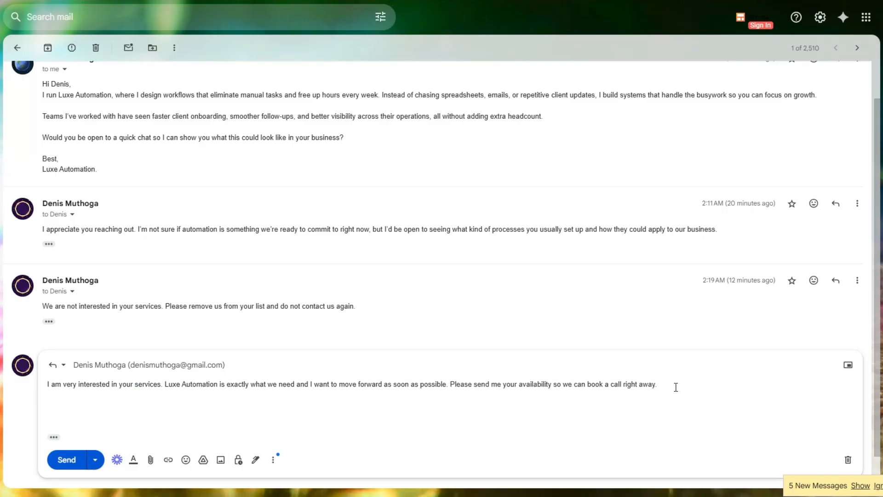
pyautogui.click(73, 466)
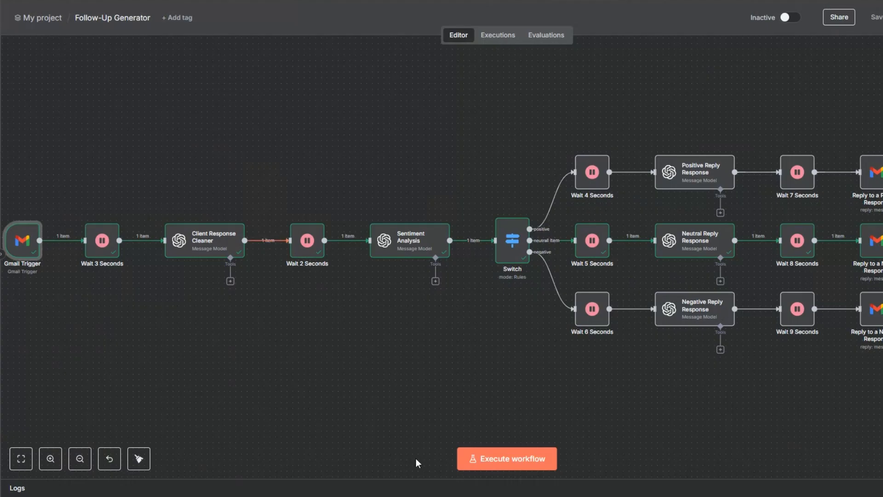
# Execute the Follow-Up Generator workflow to pick up the enthusiastic reply
pyautogui.click(490, 465)
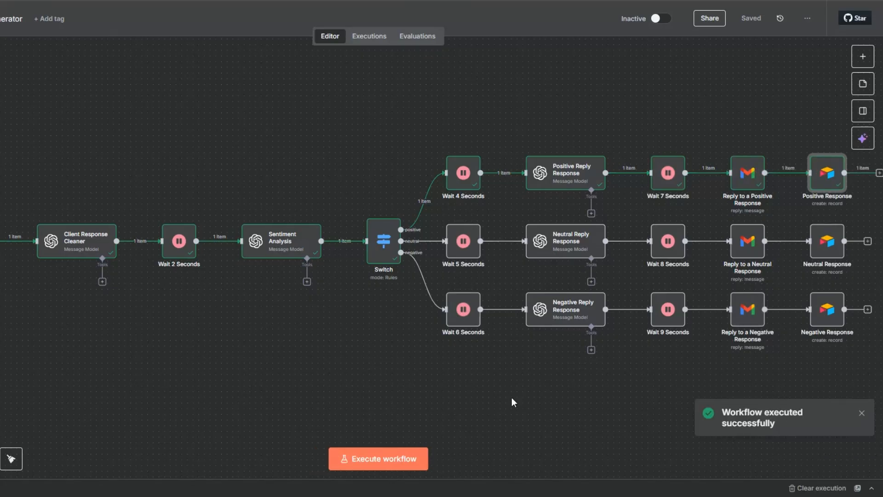
# Inspect the incoming reply text in the Gmail Trigger output
pyautogui.rightClick(11, 250)
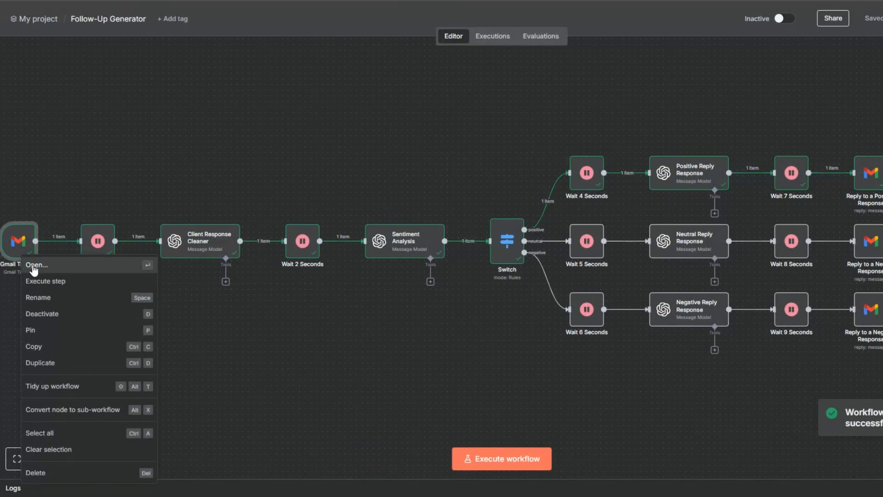
pyautogui.click(32, 266)
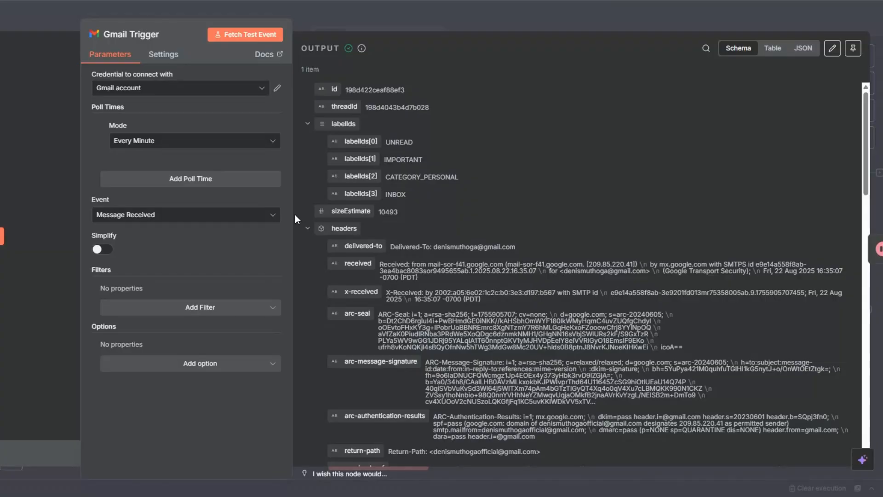
pyautogui.scroll(-7, 426, 260)
pyautogui.scroll(-10, 426, 258)
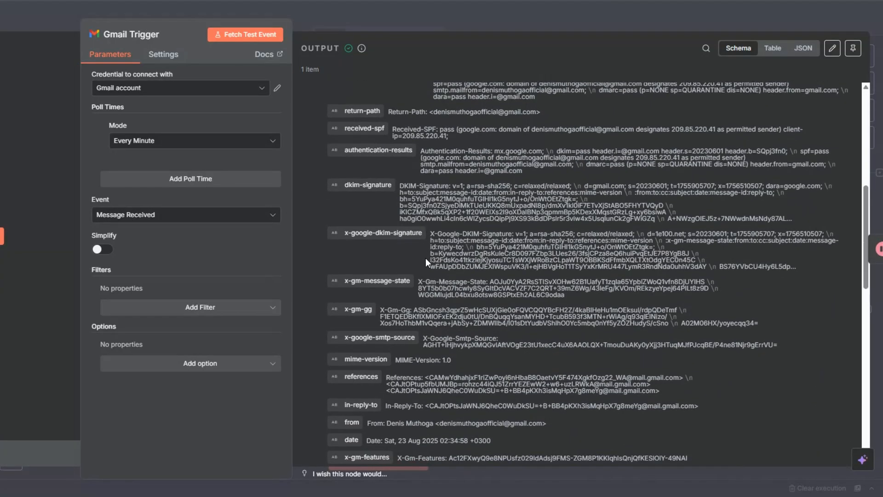
pyautogui.scroll(4, 386, 188)
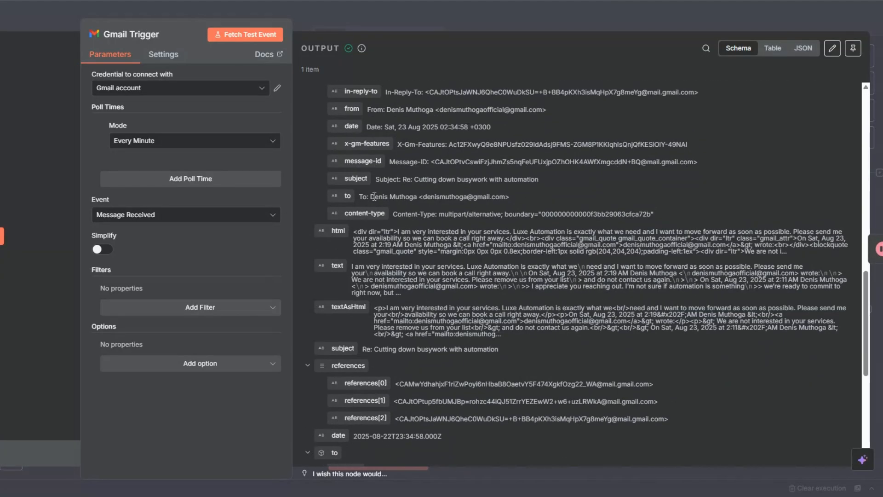
pyautogui.moveTo(351, 267); pyautogui.dragTo(521, 275)
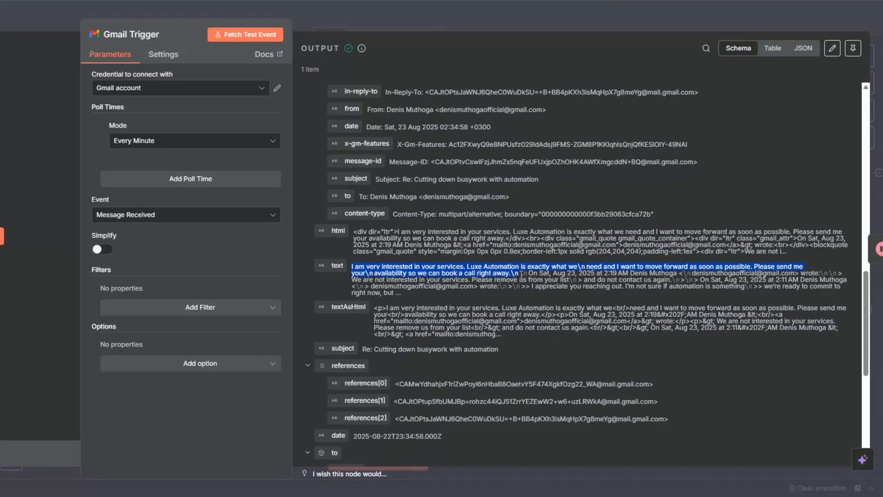
pyautogui.press('Escape')
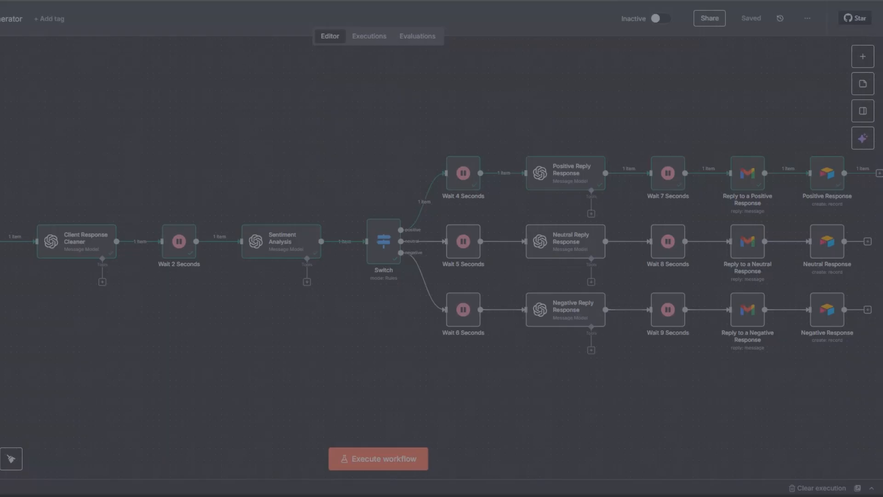
# Check the Client Response Cleaner's cleaned text and the 'positive' Sentiment Analysis label
pyautogui.rightClick(80, 252)
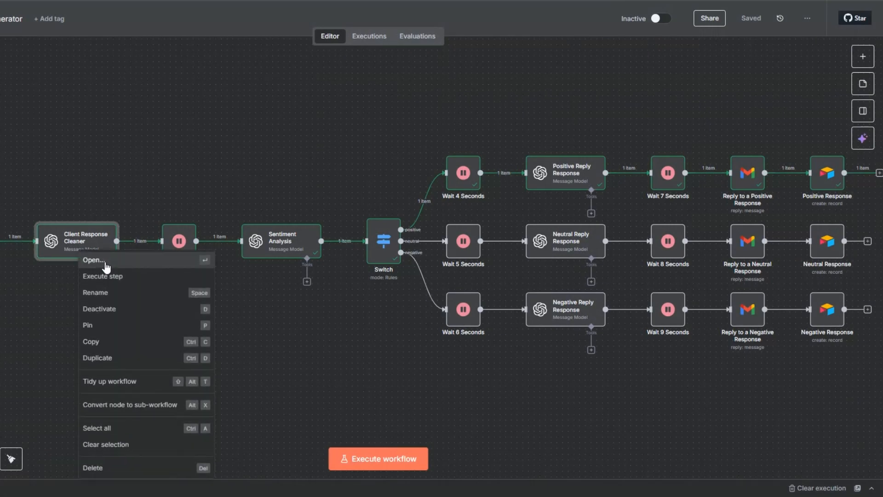
pyautogui.click(106, 264)
pyautogui.moveTo(583, 159); pyautogui.dragTo(602, 171)
pyautogui.press('Escape')
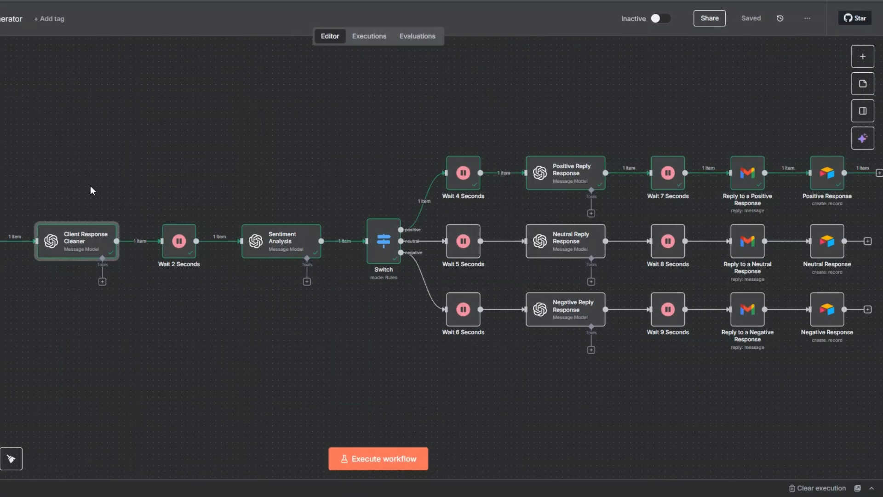
pyautogui.rightClick(297, 250)
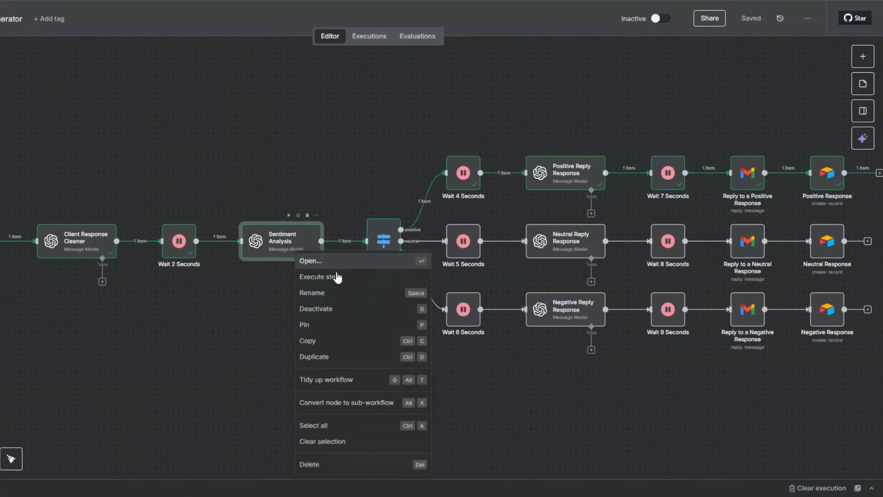
pyautogui.click(330, 261)
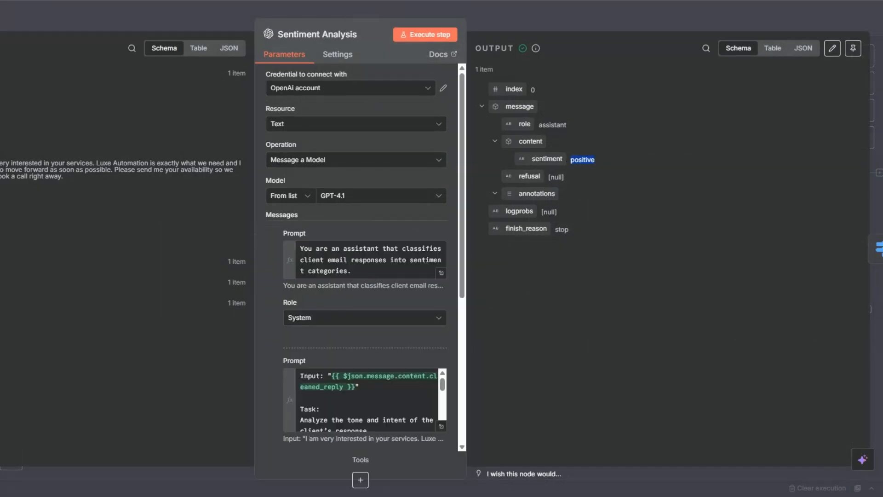
pyautogui.press('Escape')
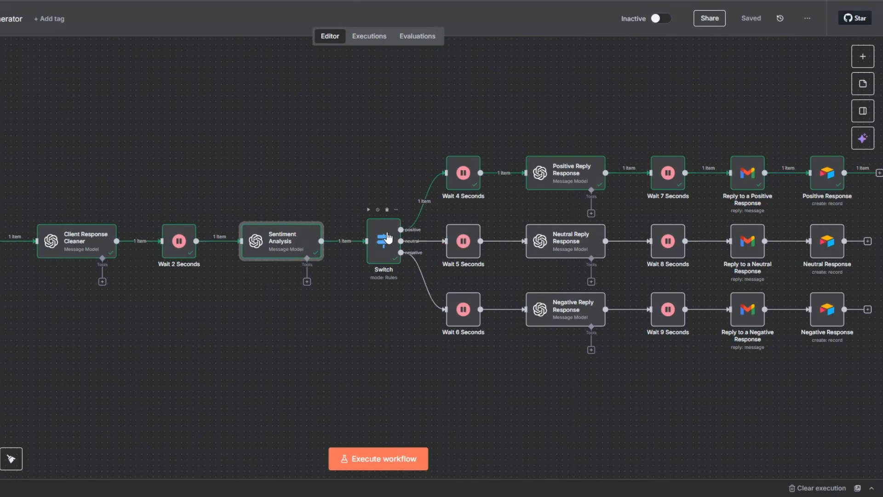
# Review the availability email drafted in the Positive Reply Response output
pyautogui.moveTo(435, 189)
pyautogui.rightClick(569, 179)
pyautogui.click(580, 188)
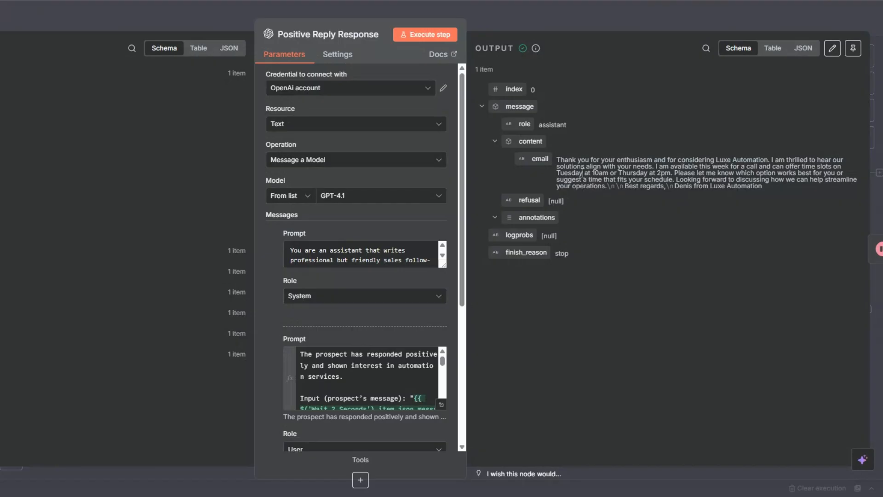
pyautogui.moveTo(557, 160); pyautogui.dragTo(769, 190)
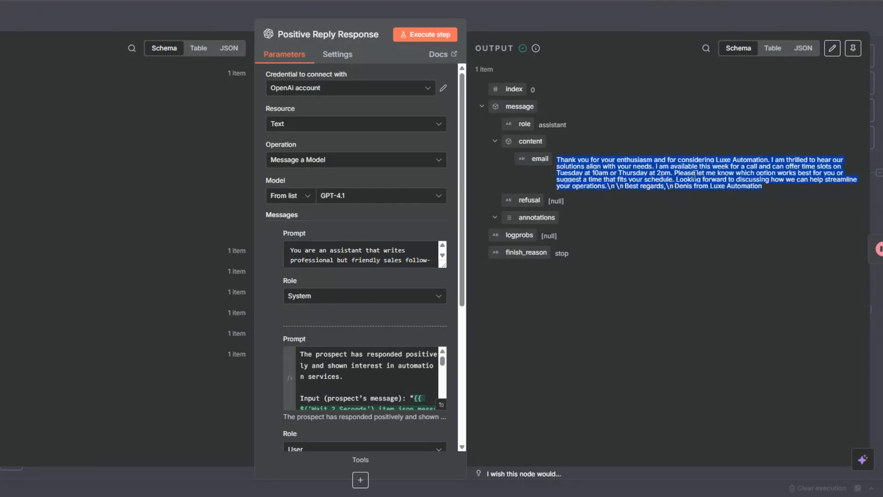
pyautogui.press('Escape')
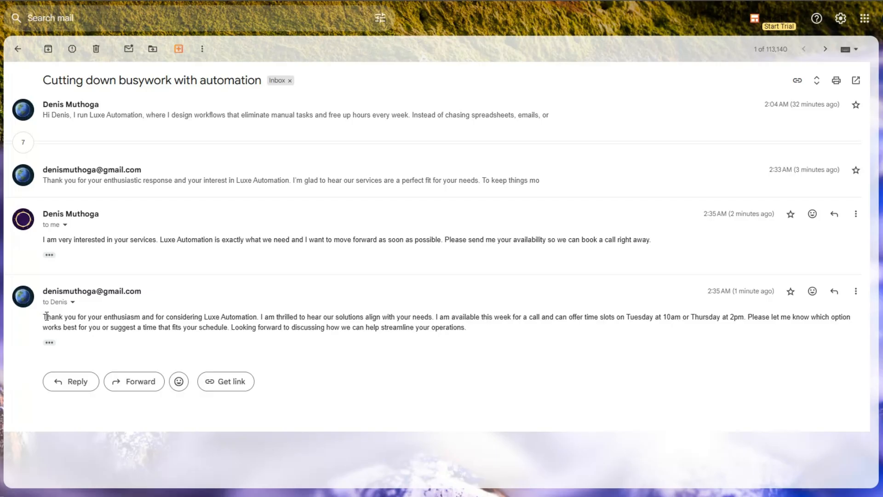
# Highlight the Tuesday 10am or Thursday 2pm call slots in the automated reply
pyautogui.moveTo(581, 316); pyautogui.dragTo(751, 319)
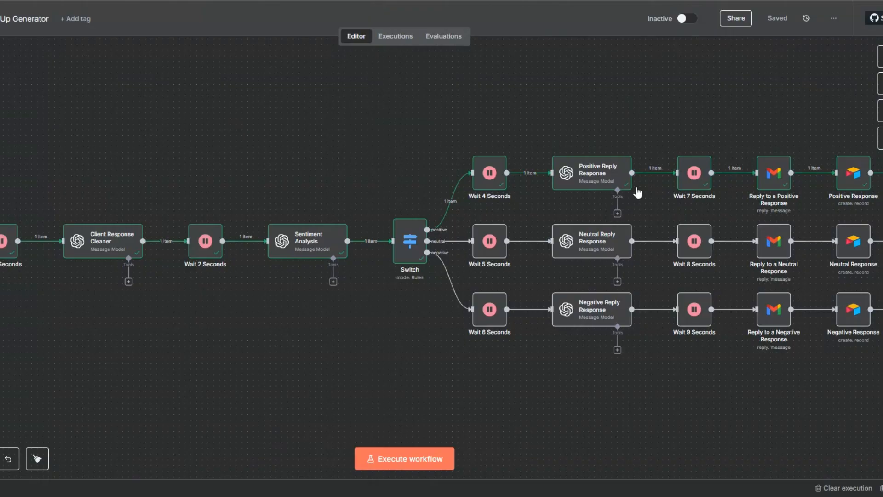
# Review the Follow-Up Generator canvas showing the executed positive reply branch
pyautogui.moveTo(583, 183)
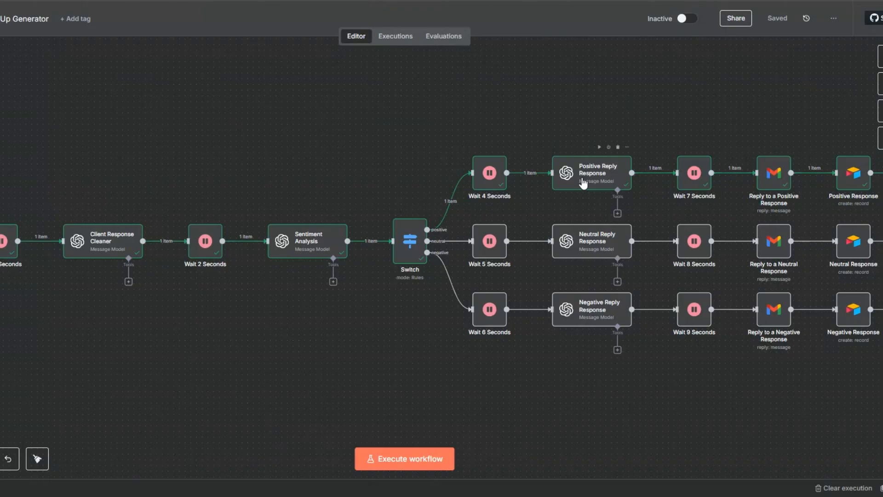